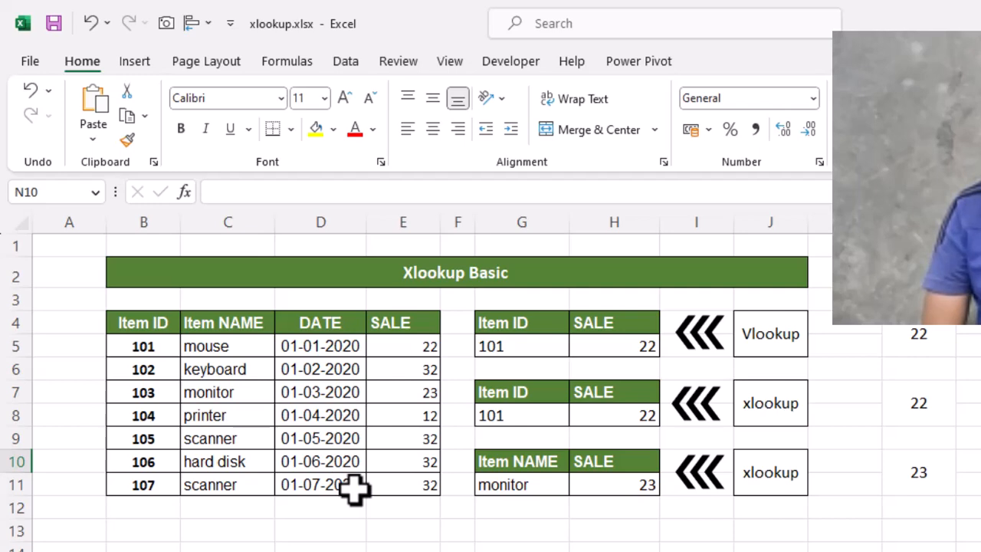
Review the lookup inputs for the first SALE result and clear the VLOOKUP formula from cell H5.
left_click(639, 350)
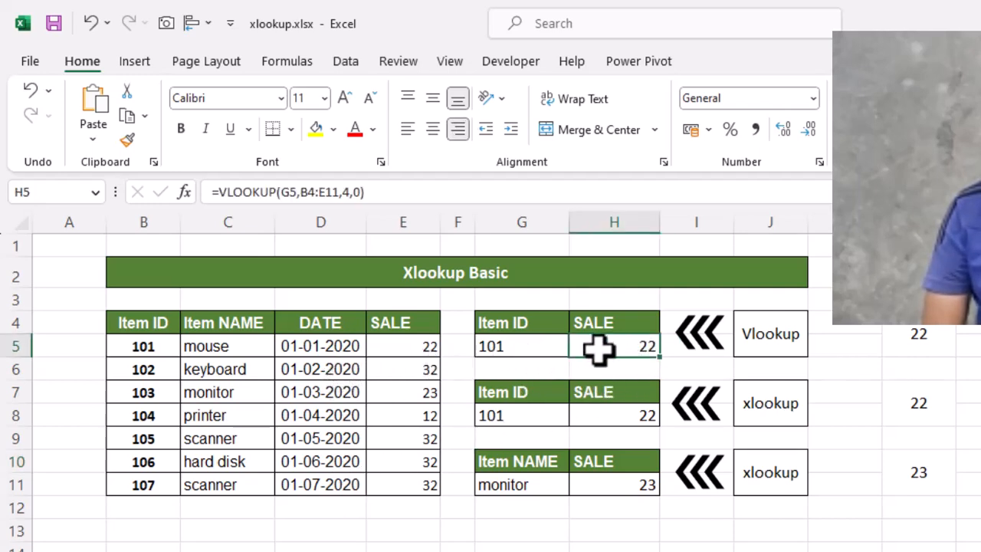
left_click(498, 350)
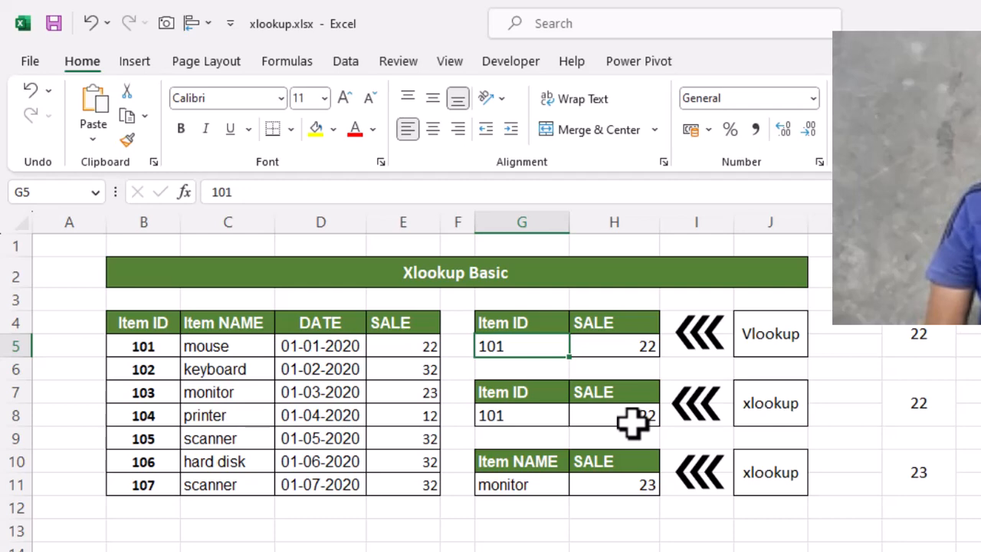
left_click(620, 353)
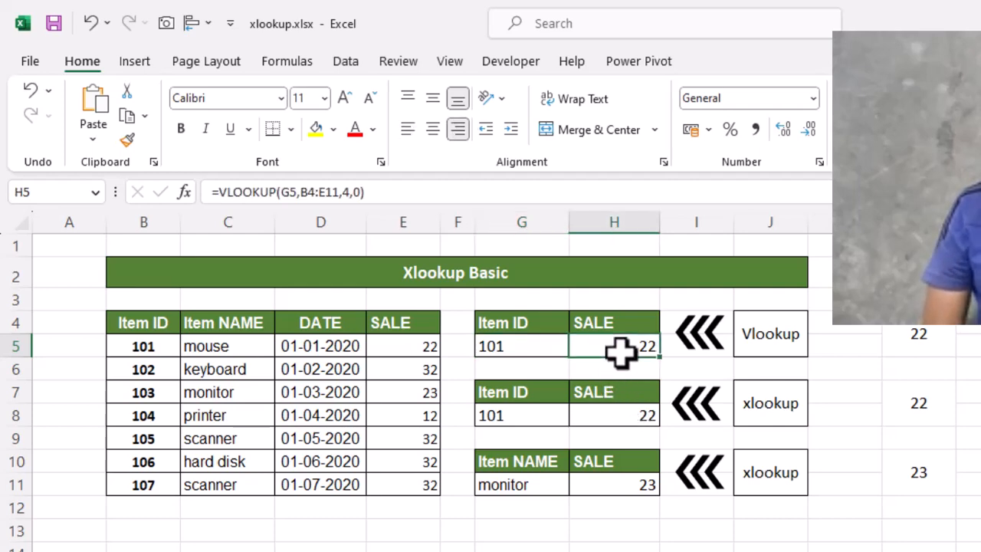
key("Delete")
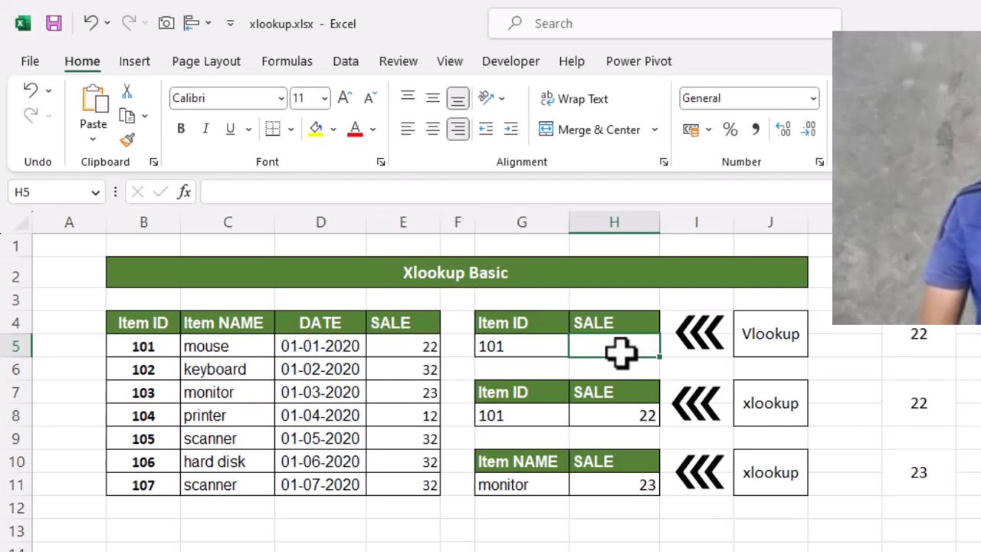
Enter =VLOOKUP(G5,B5:E11,4) in cell H5 to return the sale for the item ID.
type("=v")
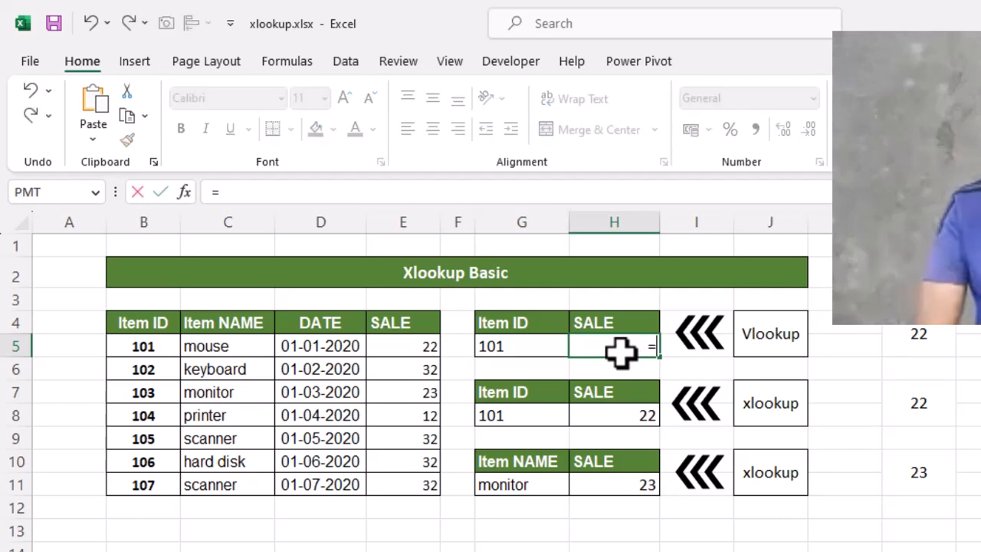
type("look")
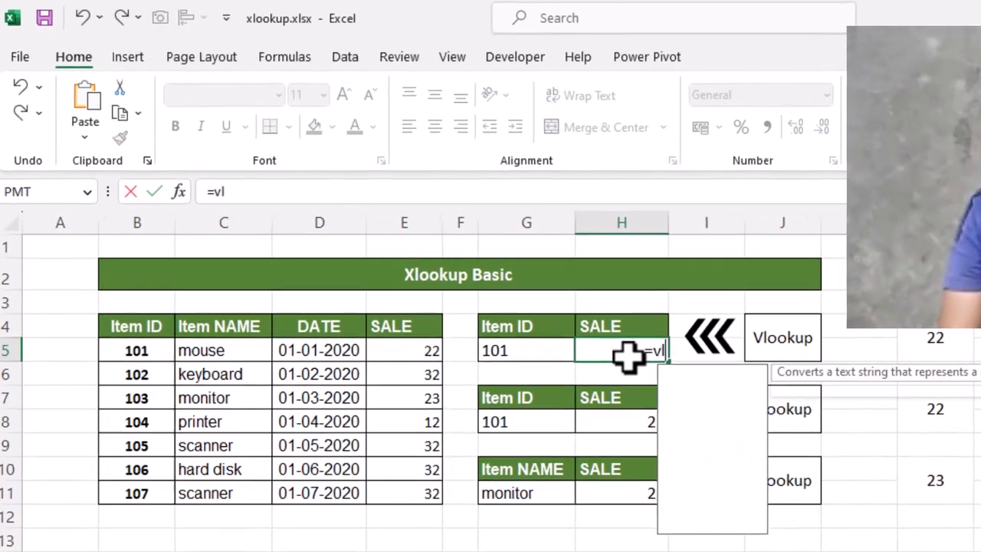
type("up(")
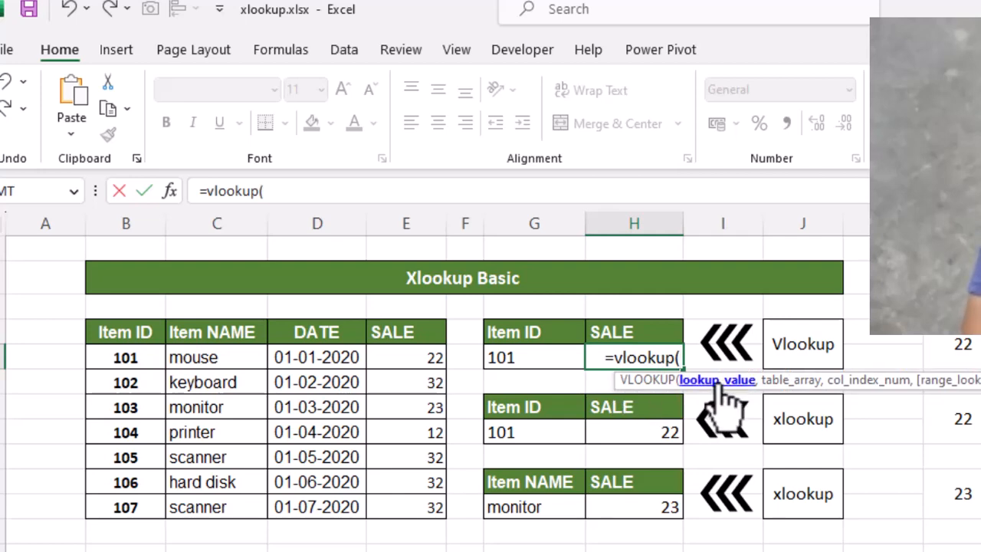
left_click(531, 360)
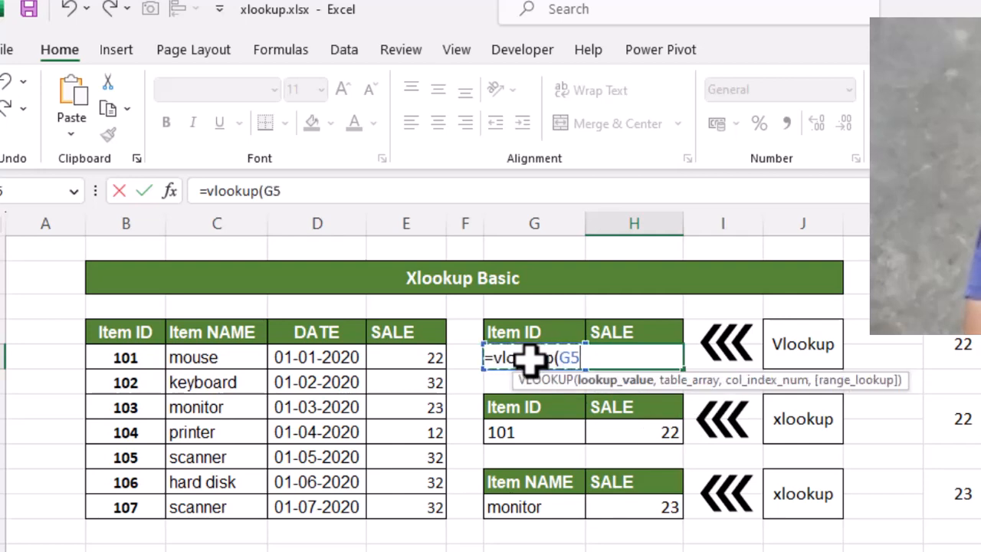
type(",")
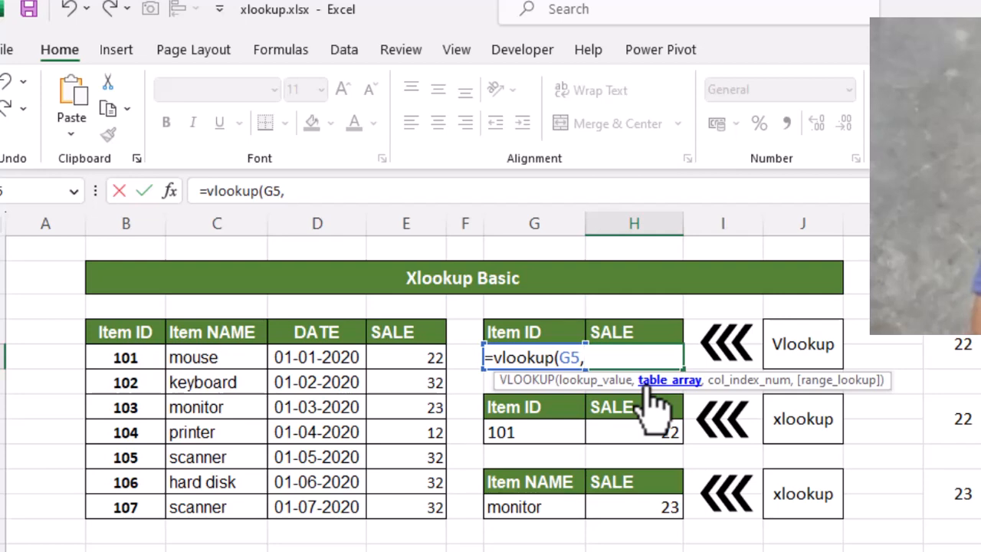
left_click(136, 366)
left_click_drag(137, 366, 392, 503)
type(",4")
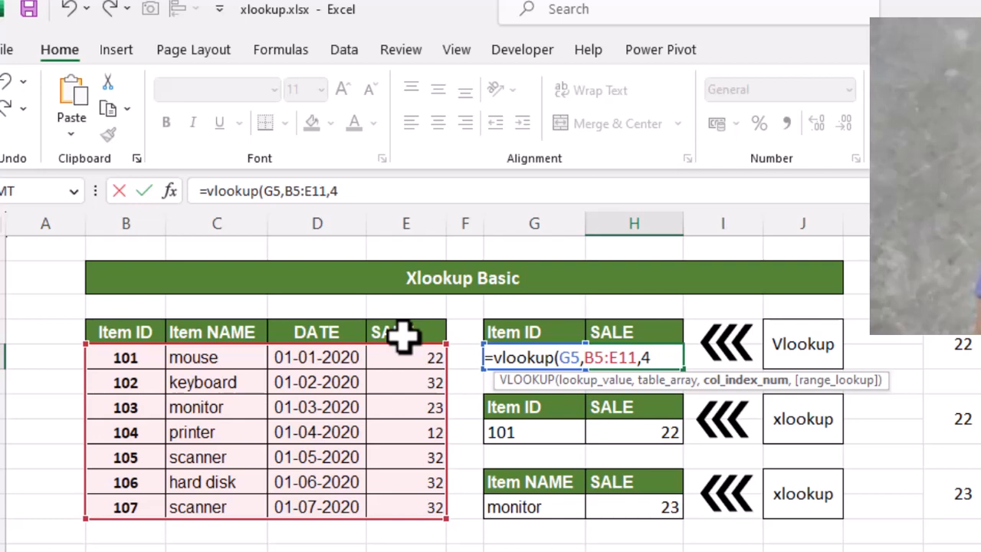
type(")")
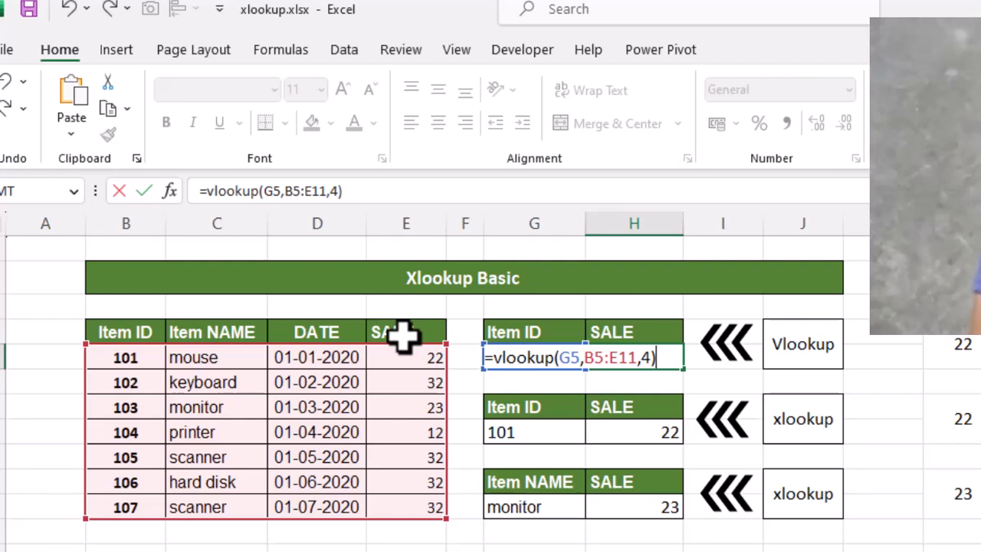
key("Return")
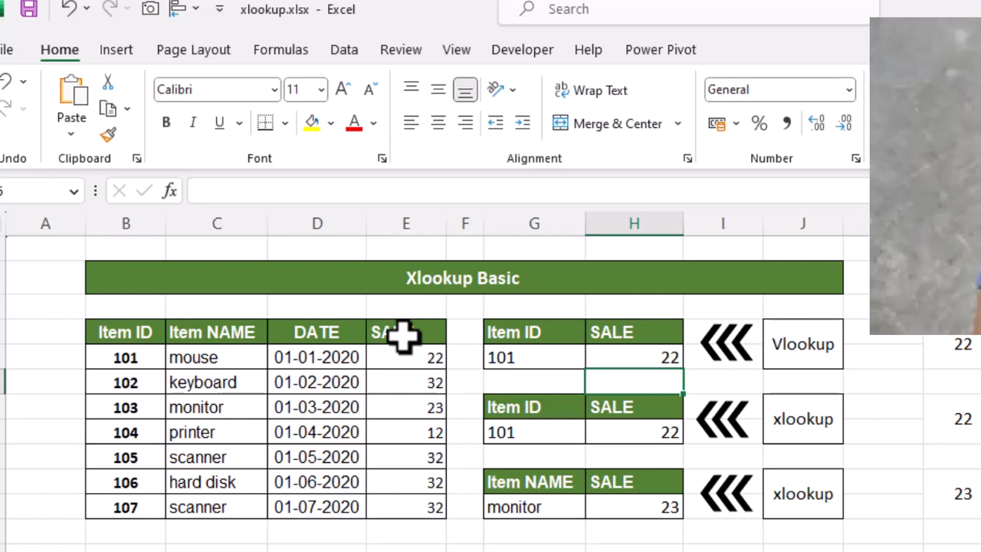
Clear the existing formula in H8 and start an XLOOKUP formula there with G8 as the lookup value.
left_click(640, 440)
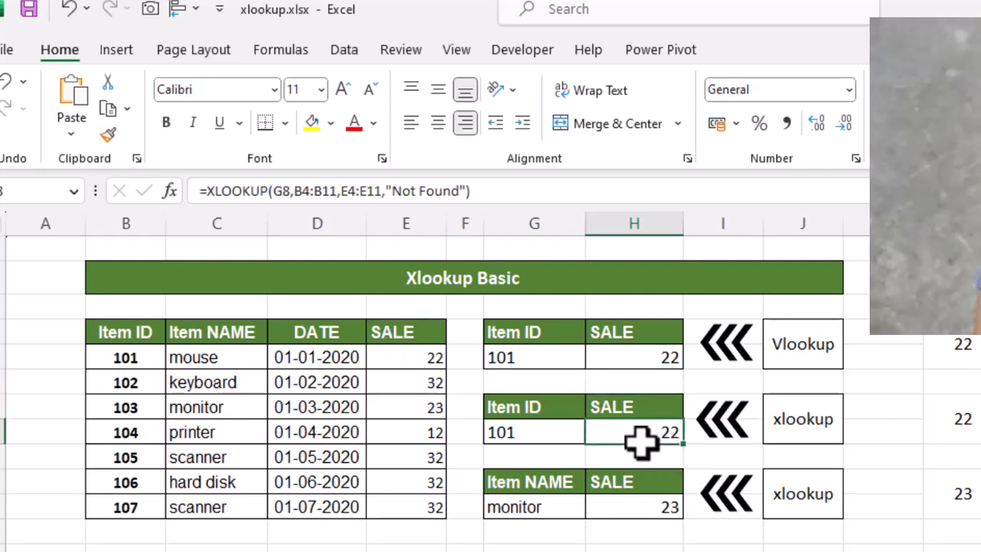
key("Delete")
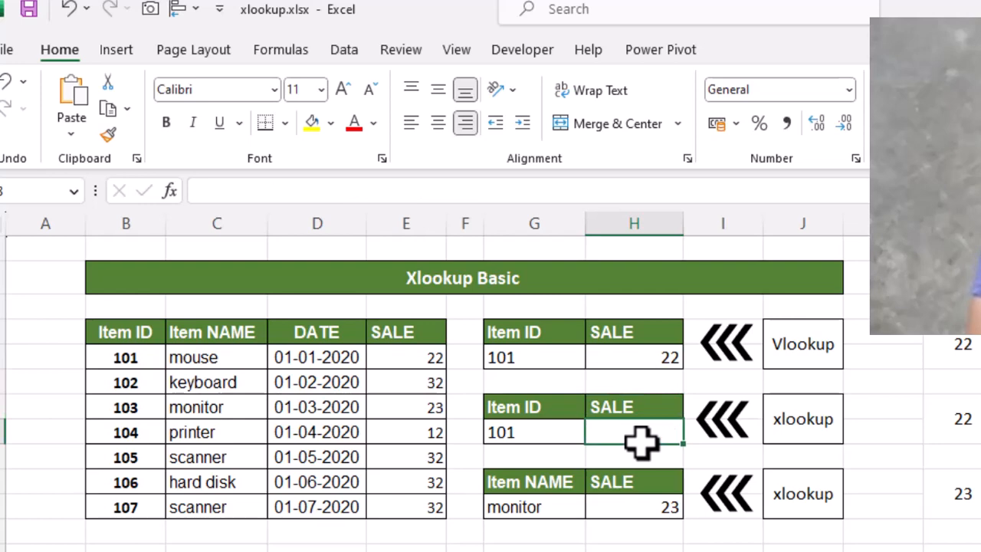
type("=")
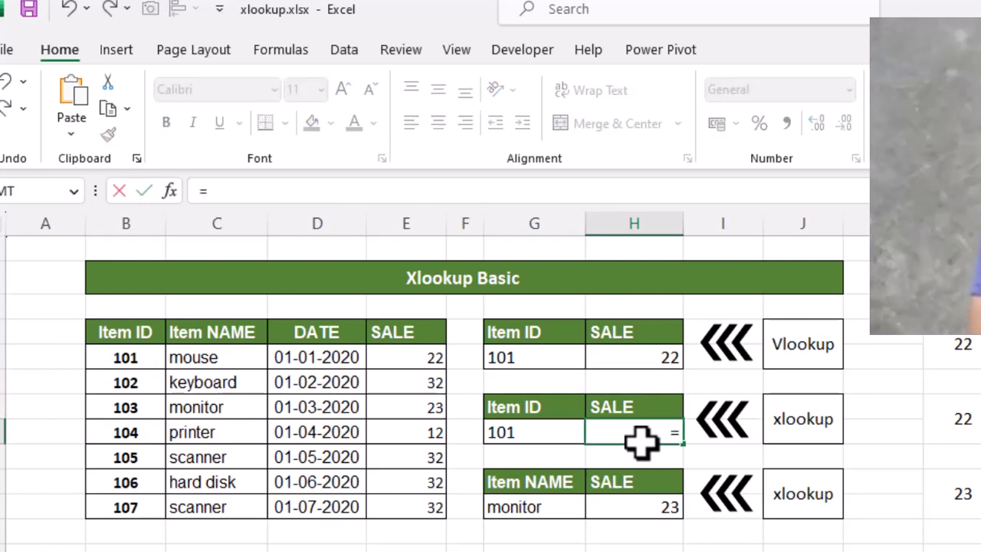
type("xlook")
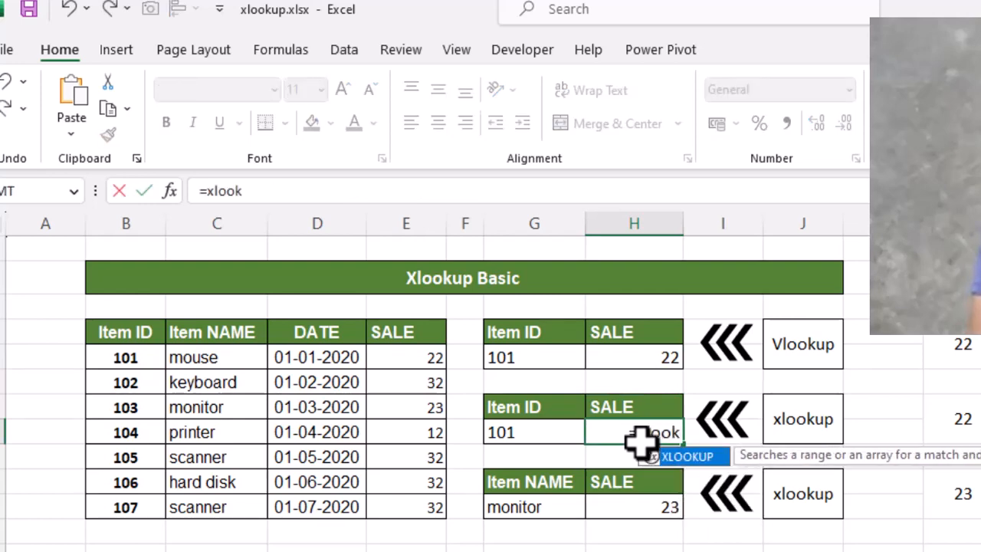
type("up")
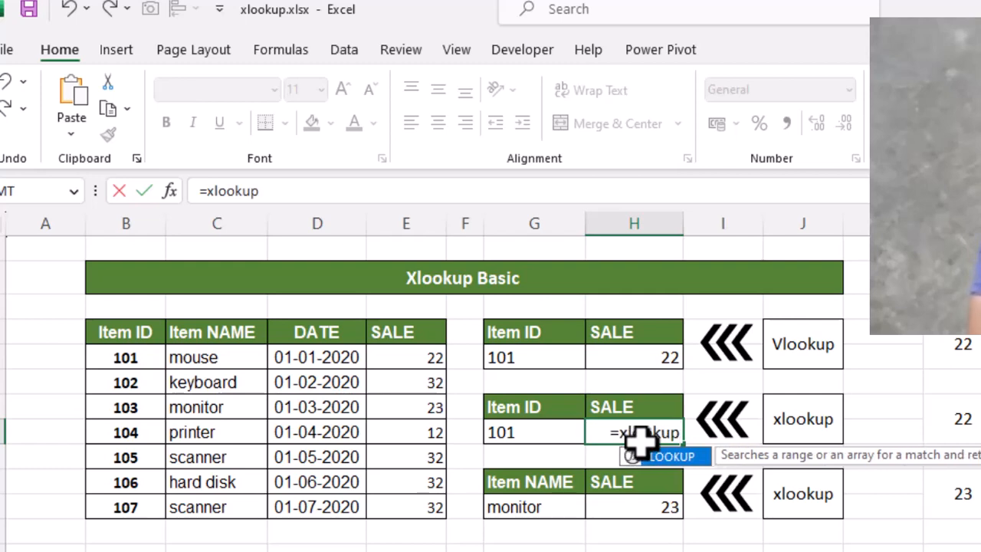
type("(")
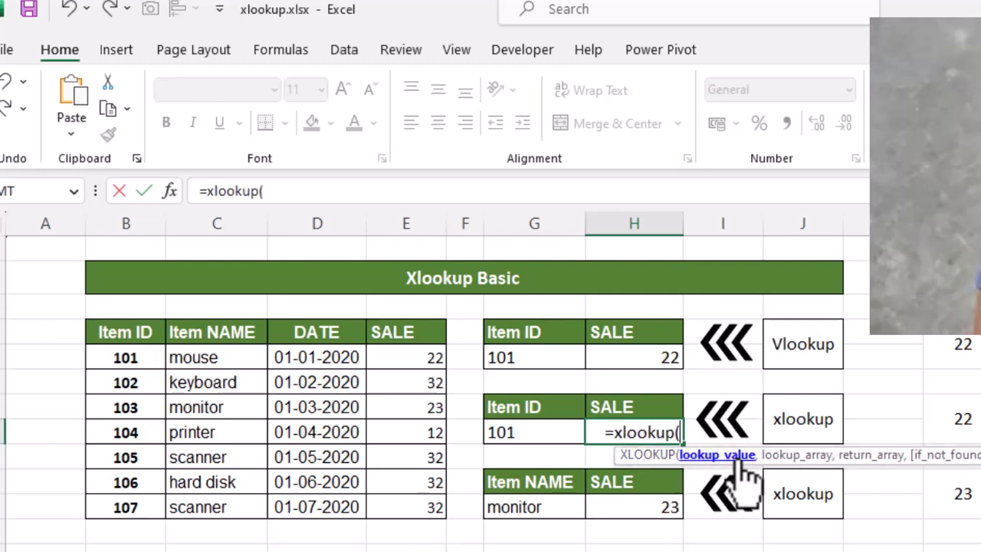
left_click(515, 433)
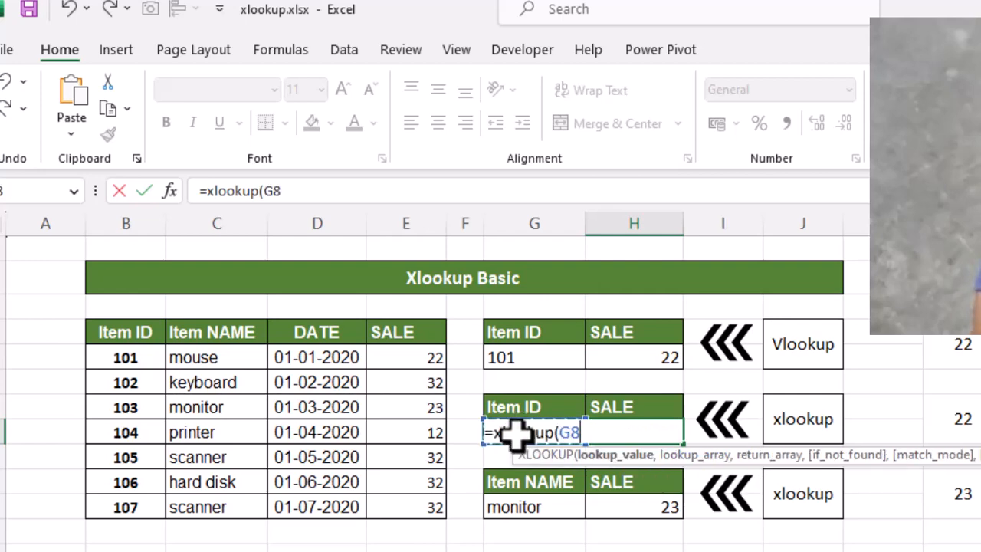
type(",")
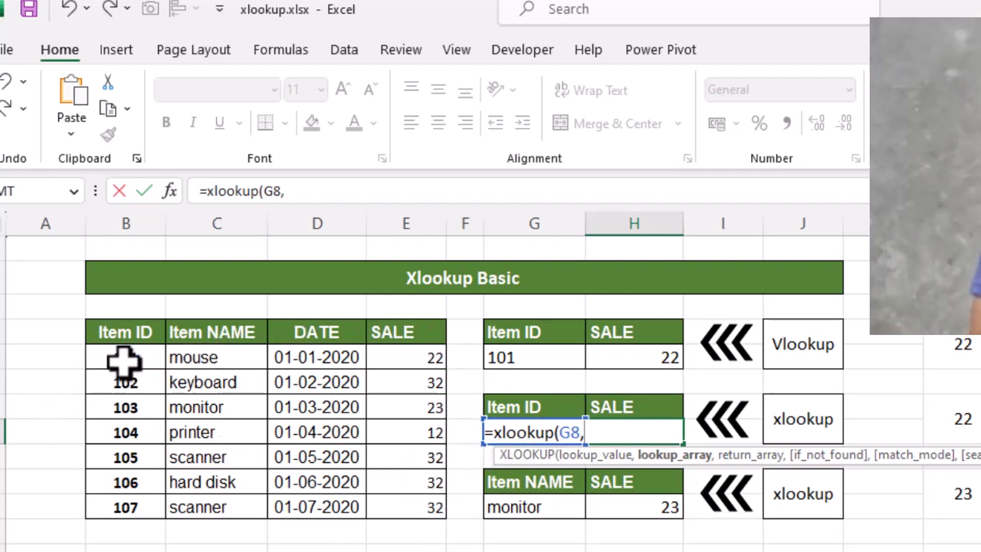
Complete the XLOOKUP in H8 with B5:B11 as the lookup array and E5:E11 as the return array.
left_click_drag(125, 357, 124, 499)
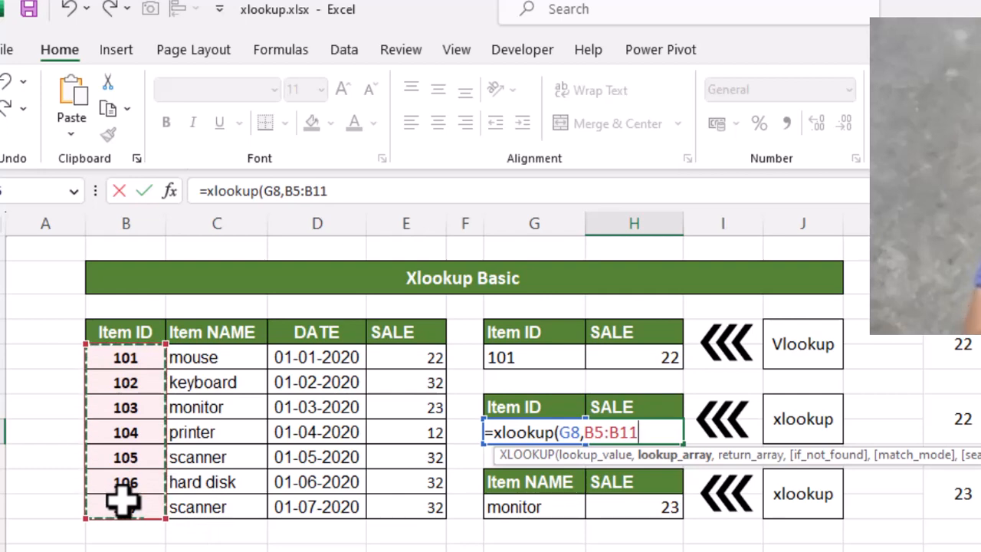
type(",")
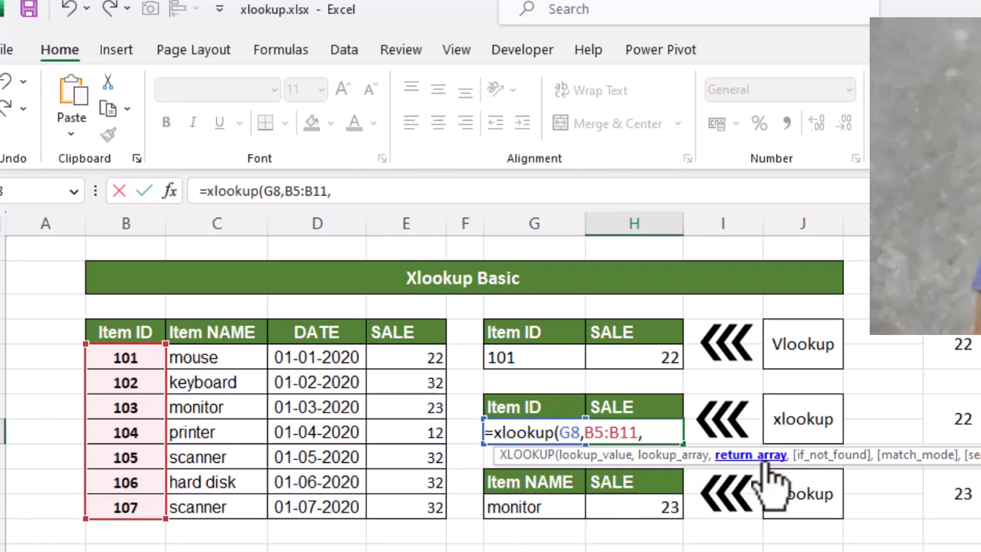
left_click(433, 354)
left_click_drag(433, 355, 424, 508)
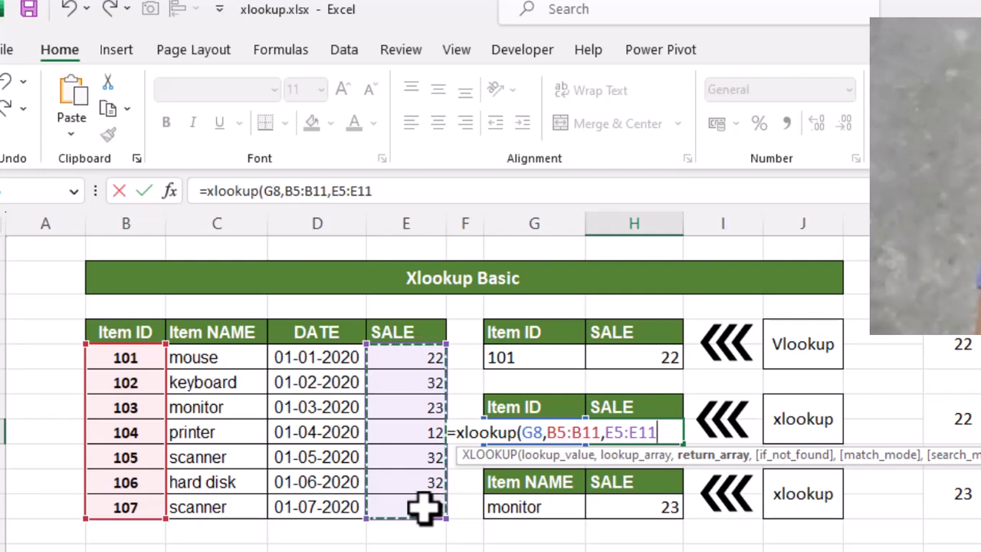
type(")")
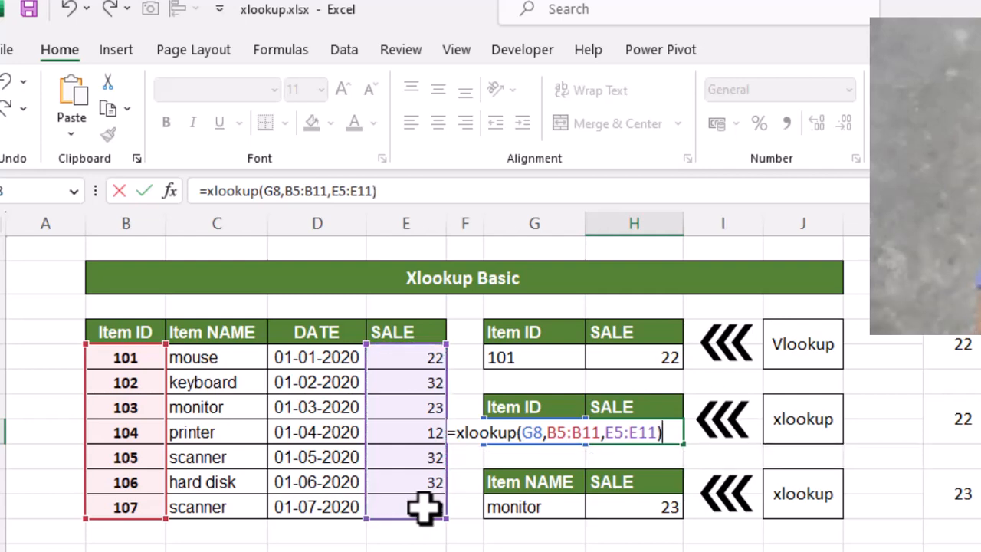
key("Return")
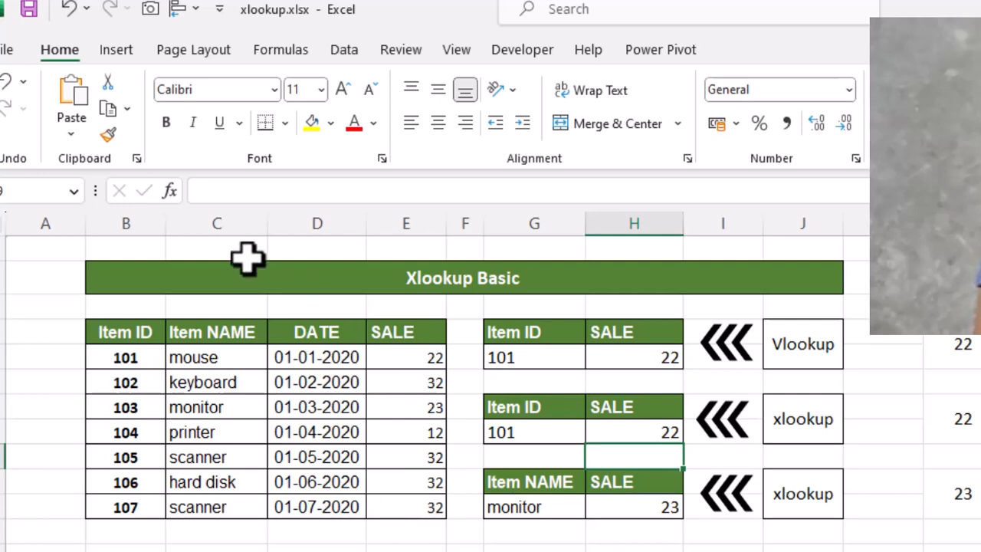
Insert a blank column before Item NAME to test the VLOOKUP and XLOOKUP formulas, and remove that blank column again.
left_click(247, 222)
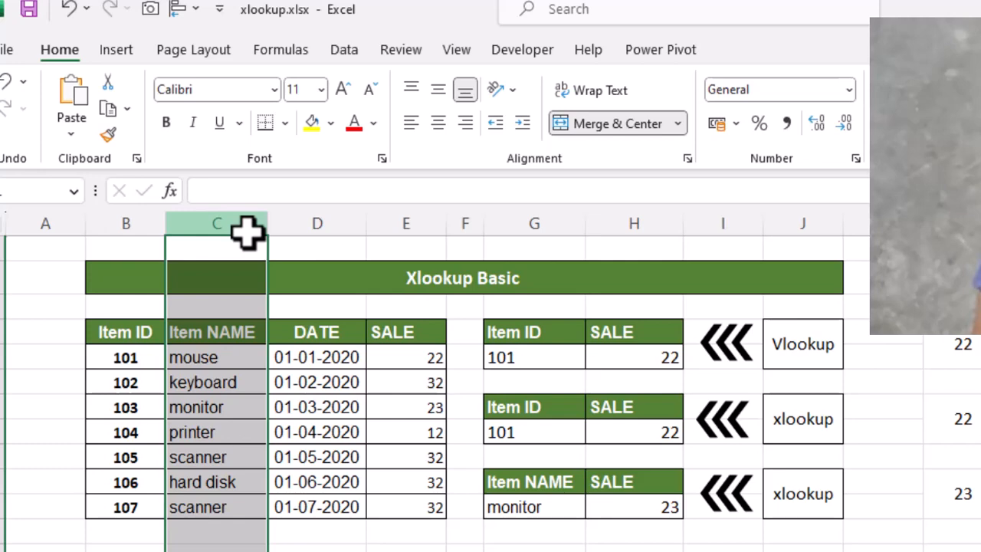
left_click(632, 433)
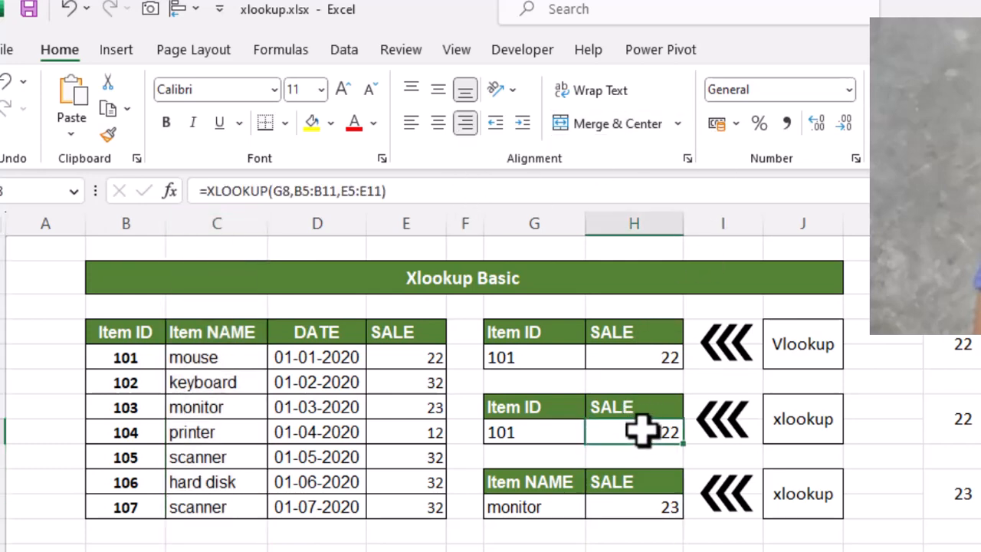
left_click(230, 222)
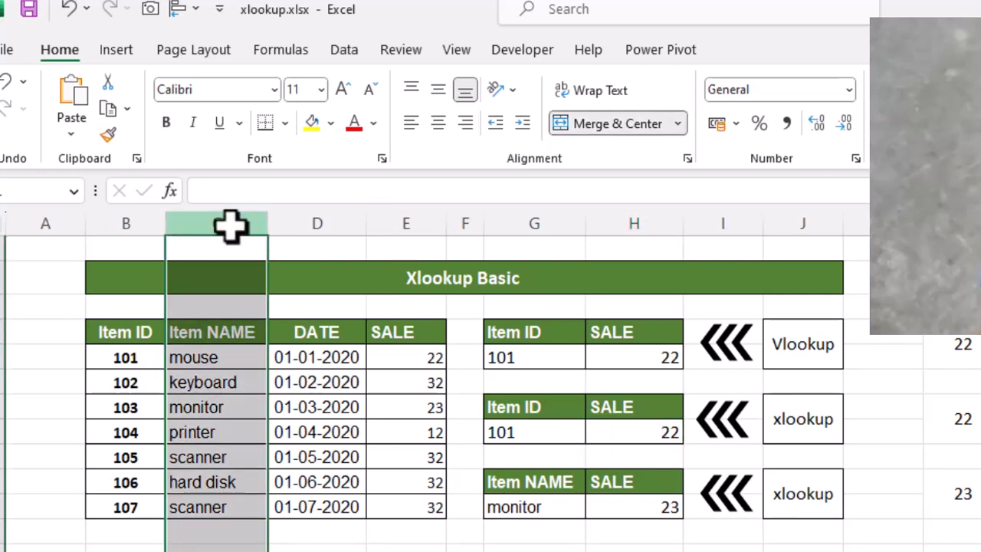
key("ctrl+shift+plus")
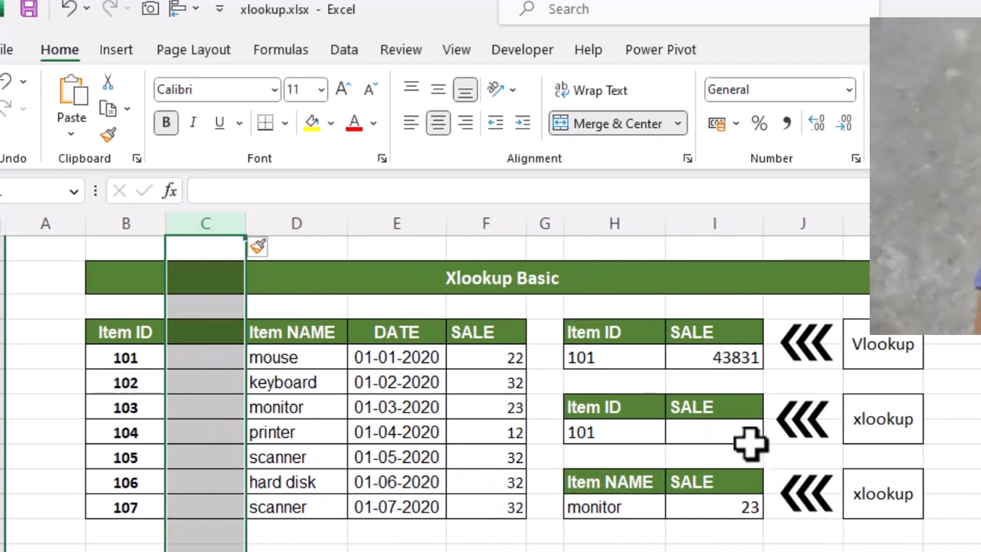
left_click(734, 362)
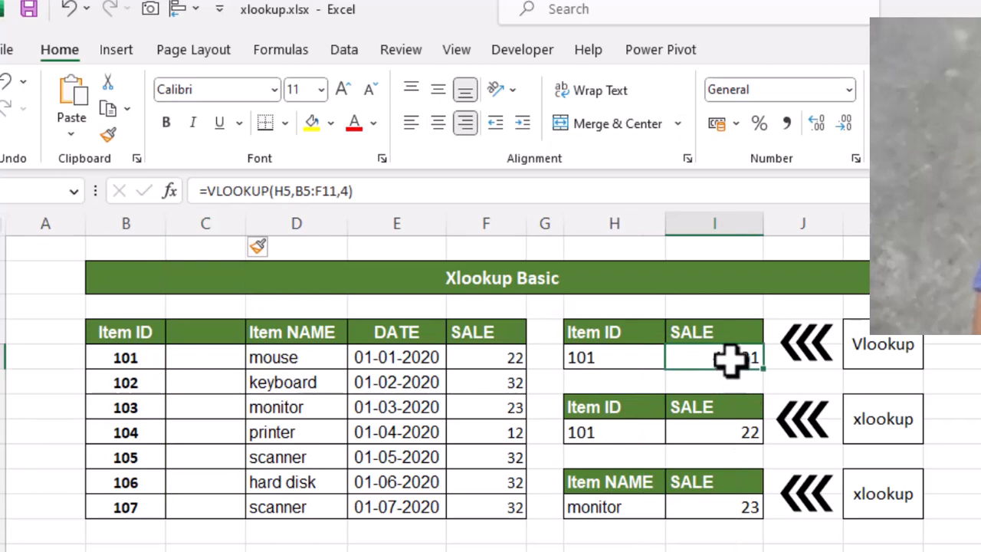
left_click(229, 223)
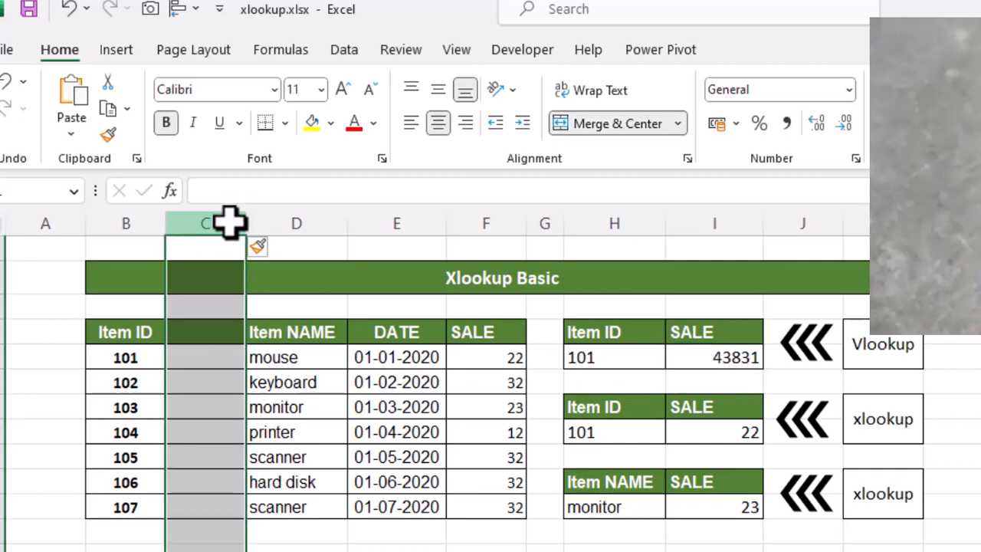
key("ctrl+minus")
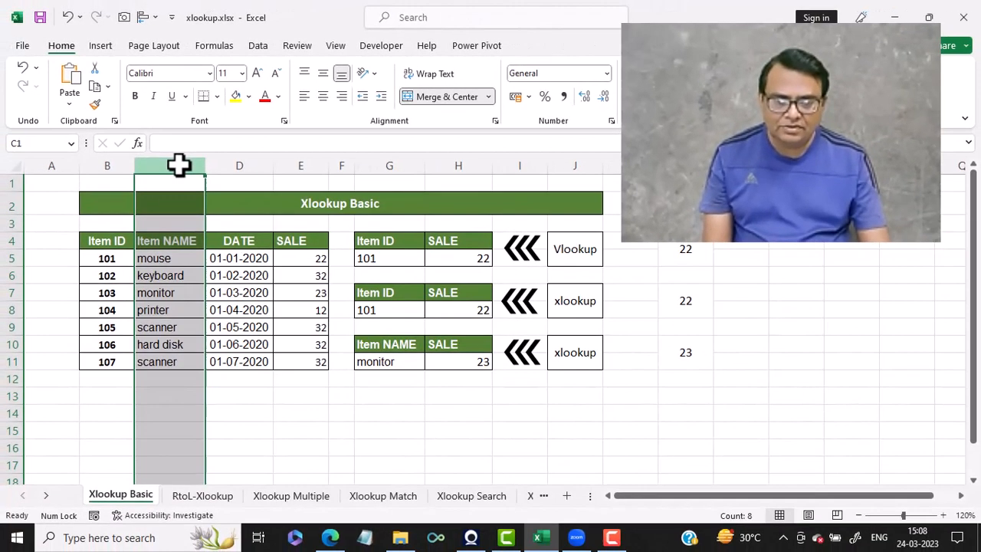
Try deleting the Item NAME column to test both lookup formulas, and undo the deletion.
key("ctrl+minus")
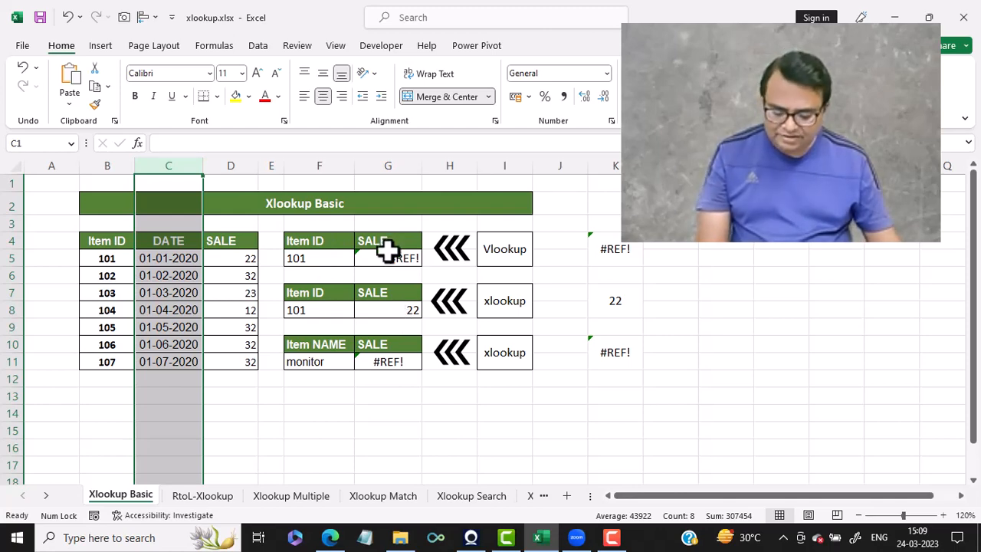
key("ctrl+z")
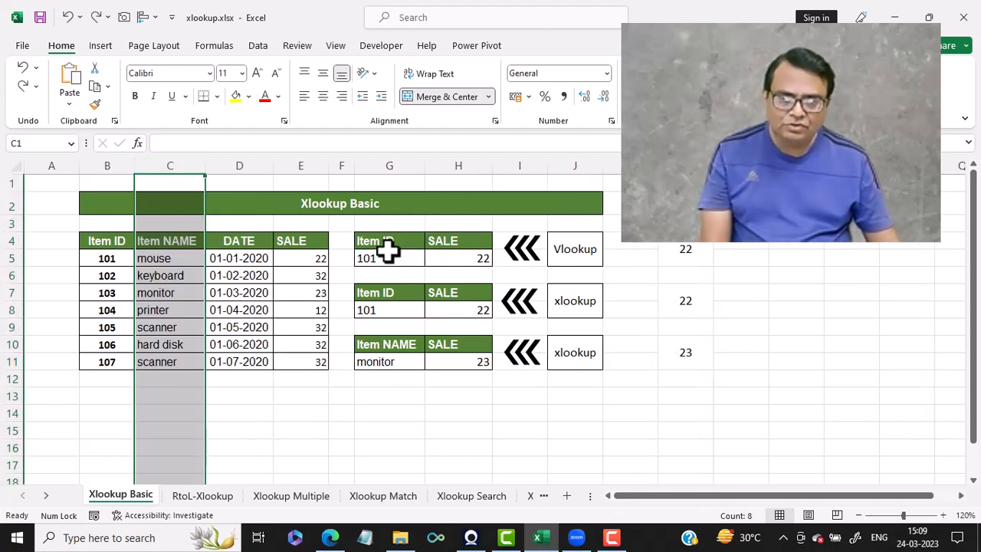
Insert a blank column between the Item ID and Item NAME columns.
key("ctrl+shift+plus")
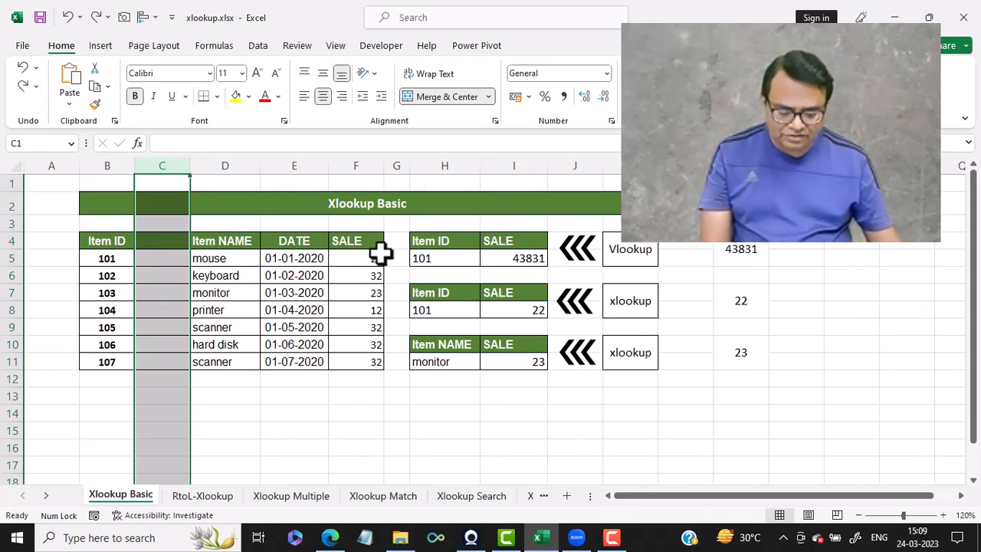
Delete the blank column between Item ID and Item NAME, and clear the existing formula in H11.
key("ctrl+minus")
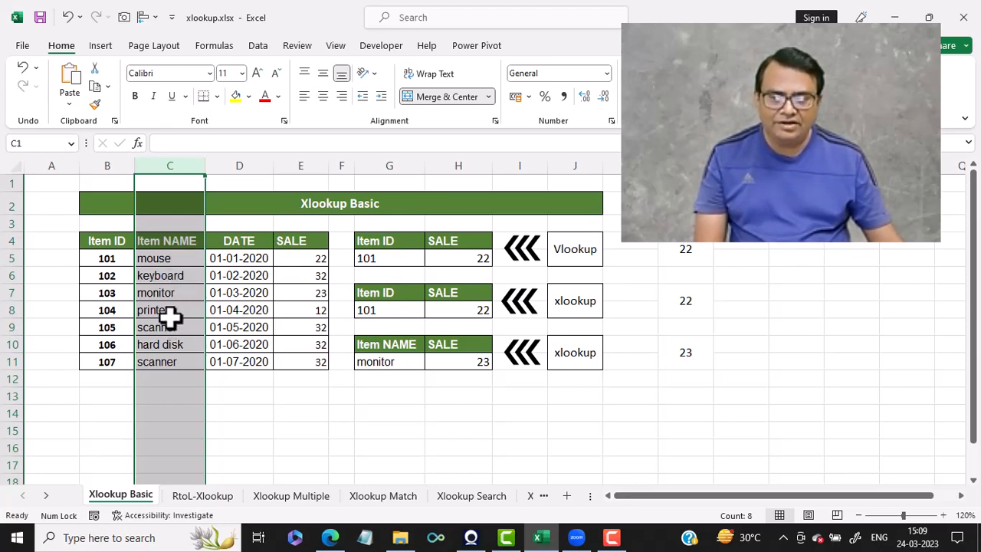
left_click(465, 363)
key("Delete")
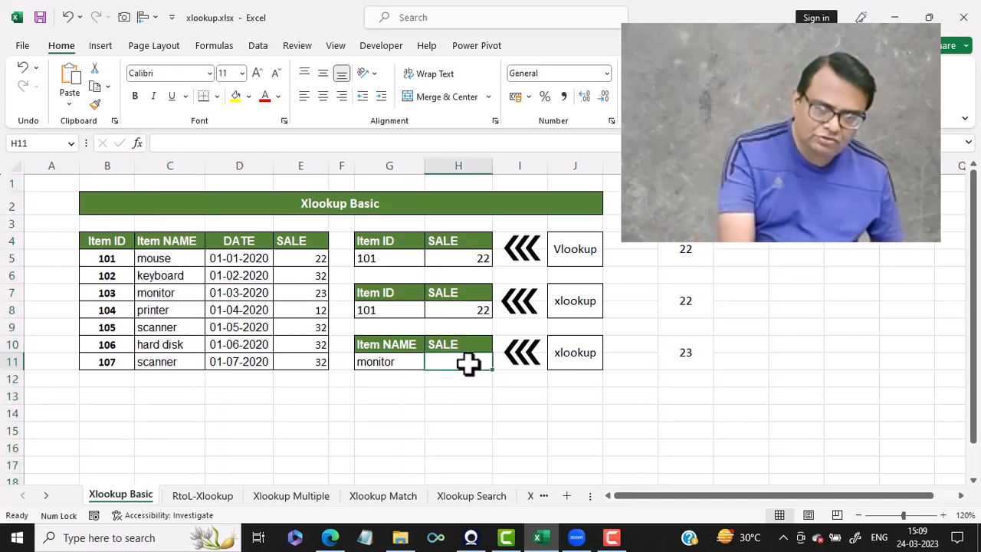
Enter an XLOOKUP in H11 that looks up G11 in C5:C11 and returns the sale from E5:E11.
type("=x")
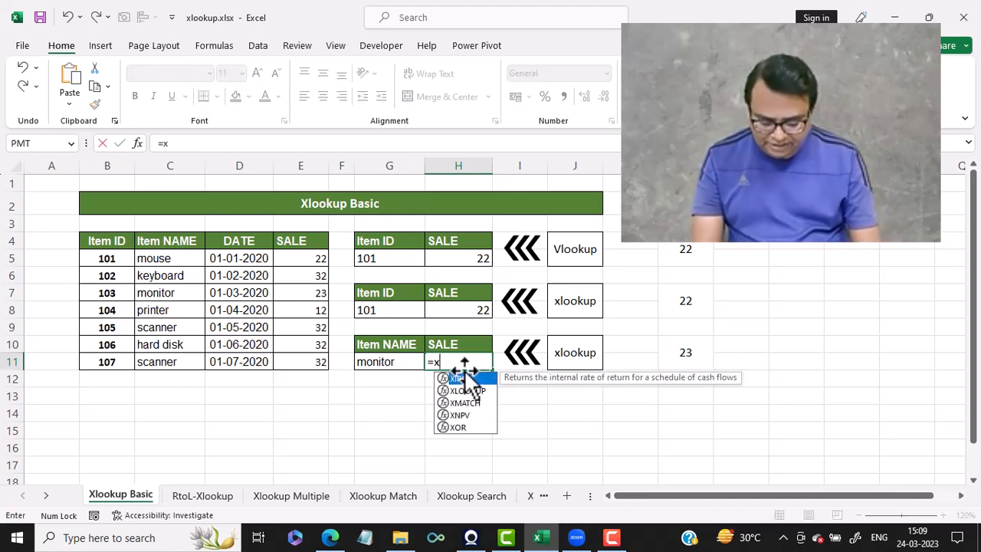
type("lookup")
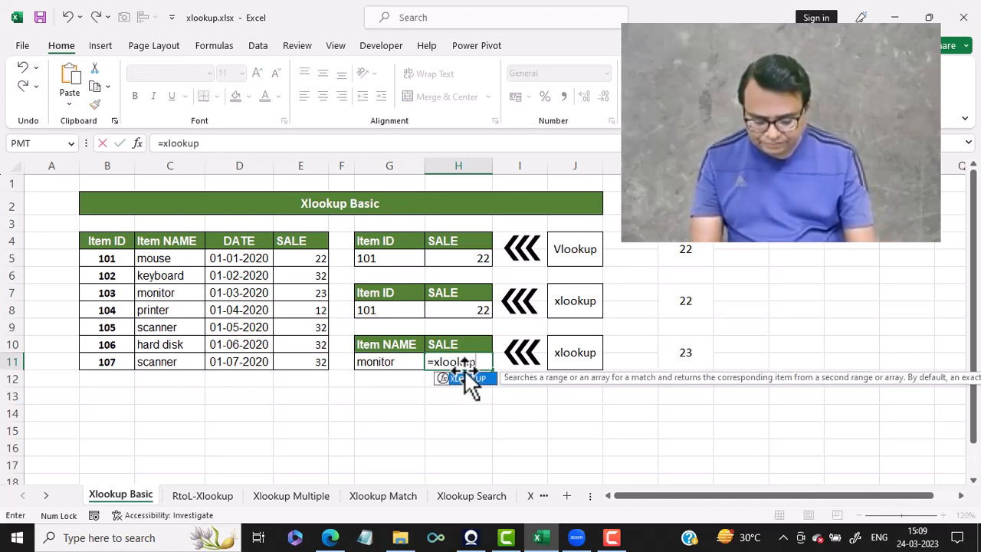
type("(")
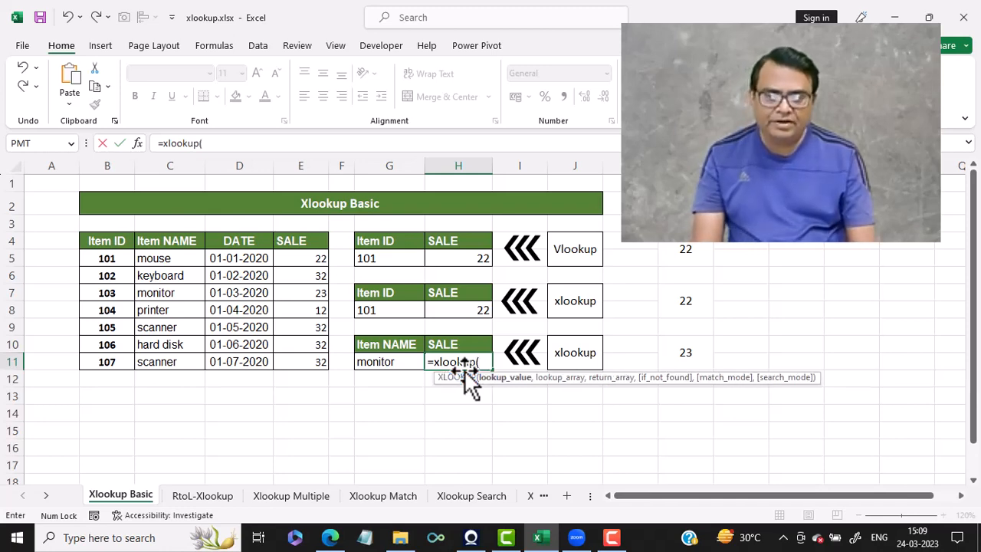
left_click(394, 363)
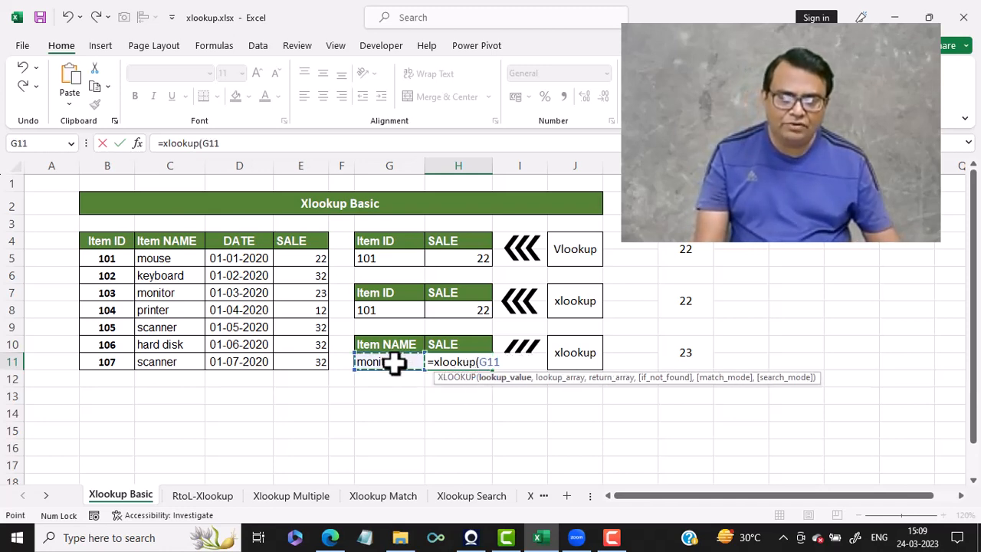
type(",")
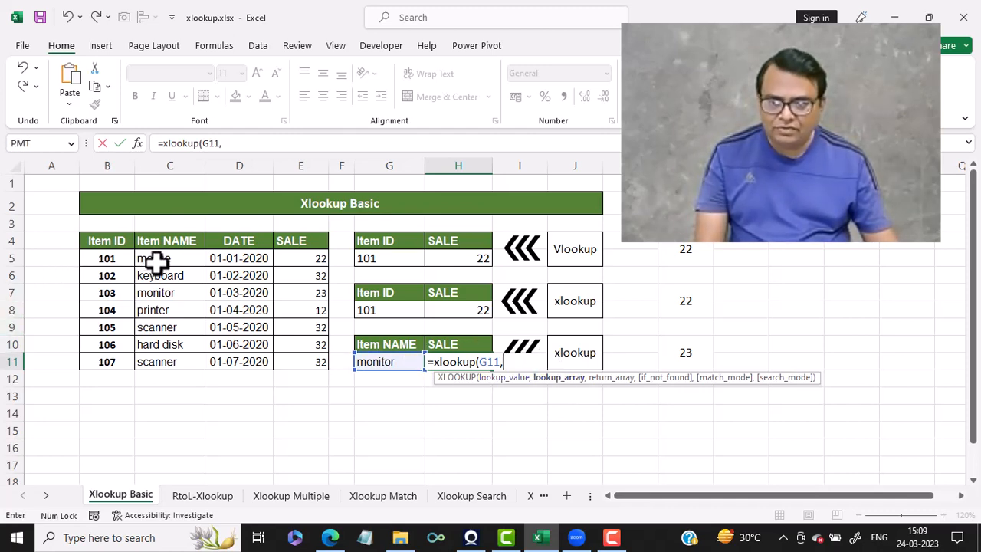
left_click_drag(159, 262, 158, 357)
type(",")
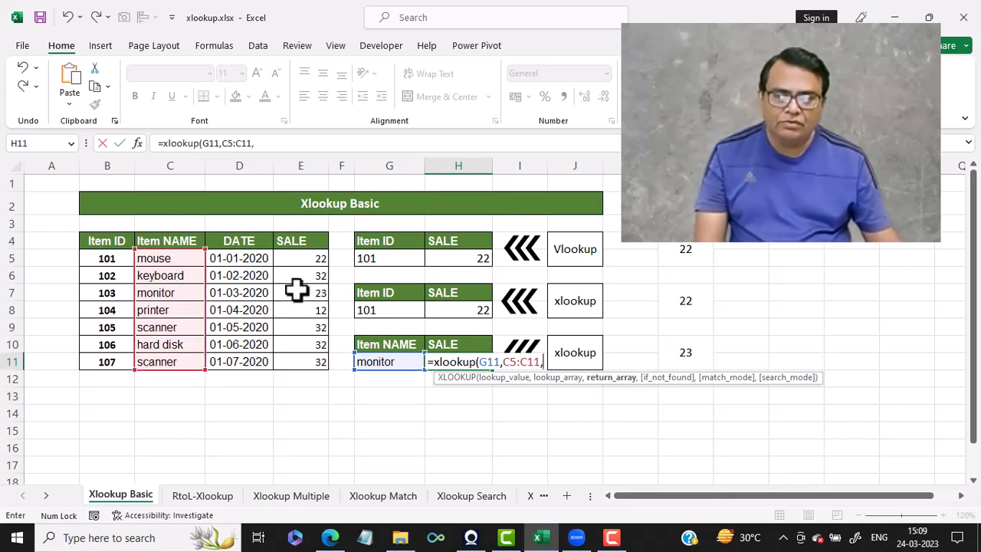
left_click_drag(302, 260, 290, 356)
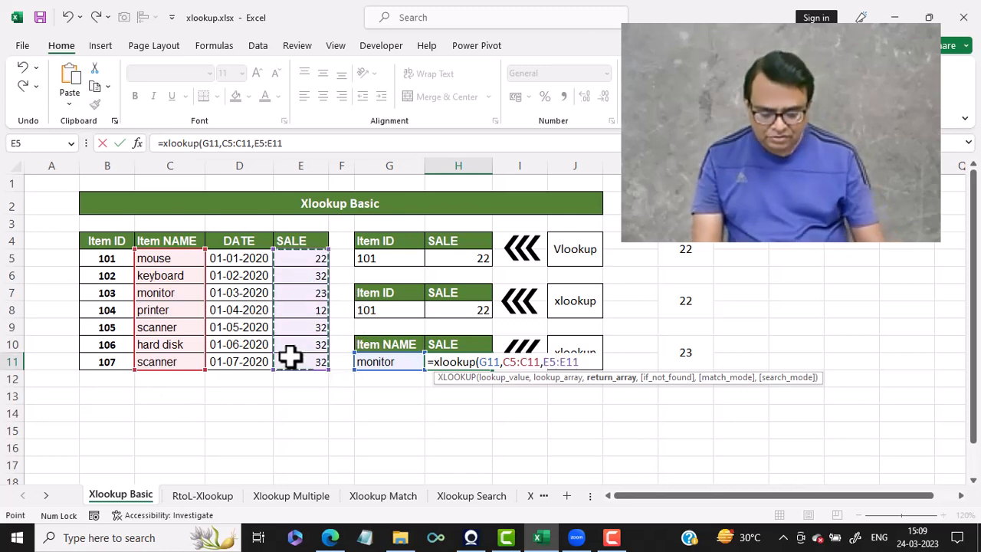
type(")")
key("Return")
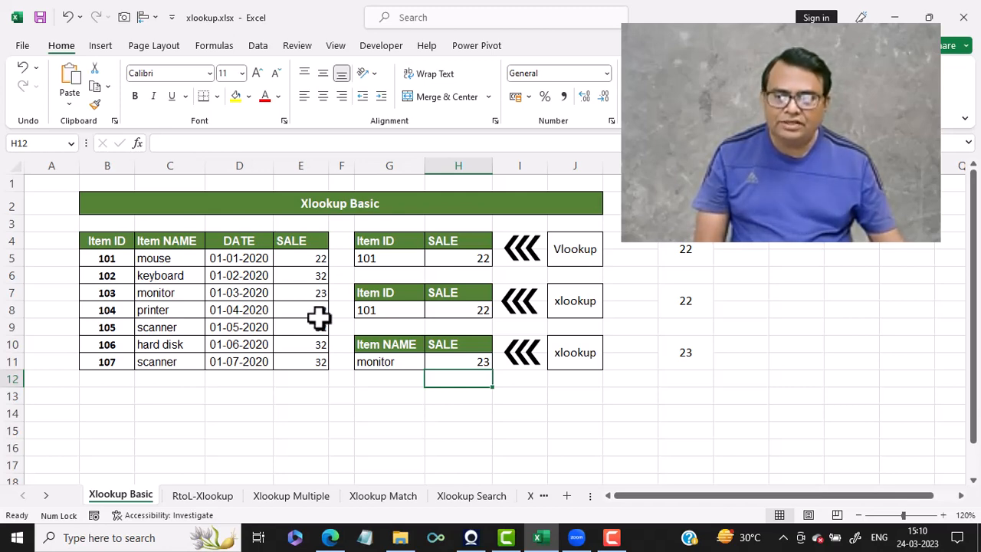
Try RAM as the item name in G11 to test the lookup of a missing item, and undo the entry.
left_click(374, 363)
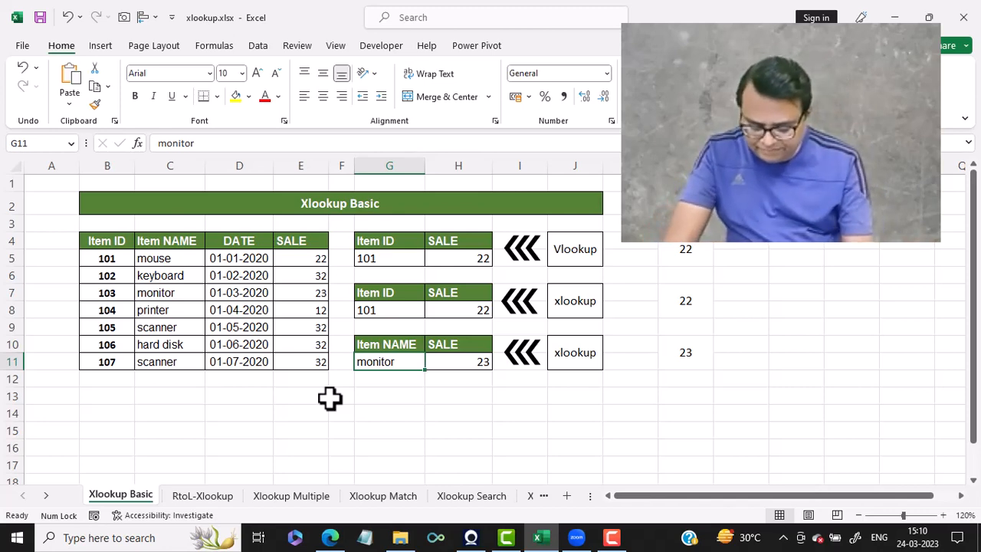
type("RAM")
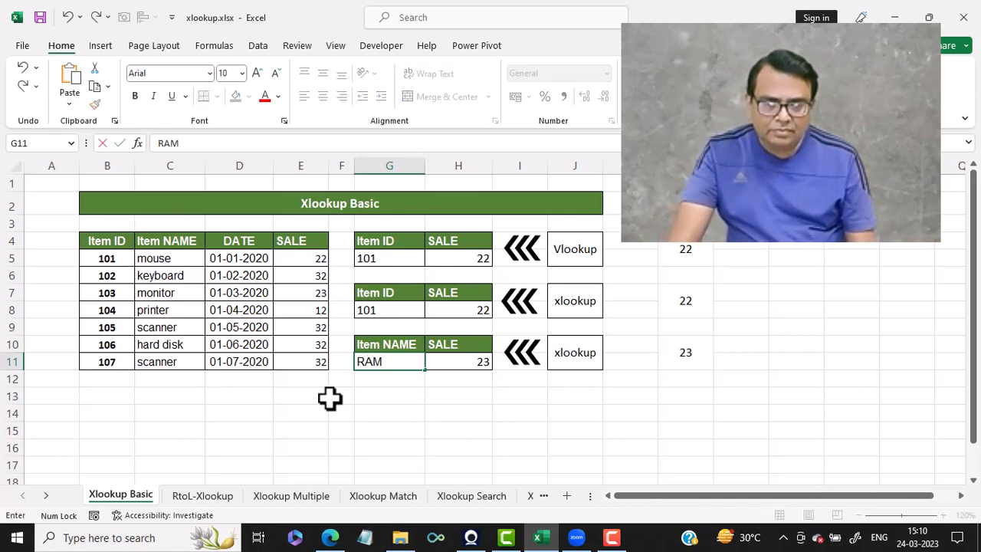
key("Return")
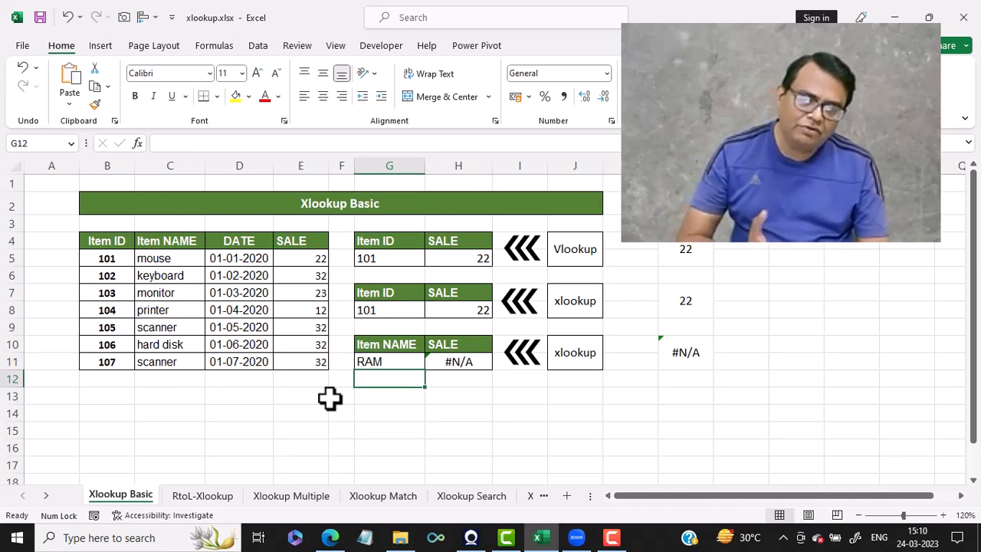
key("ctrl+z")
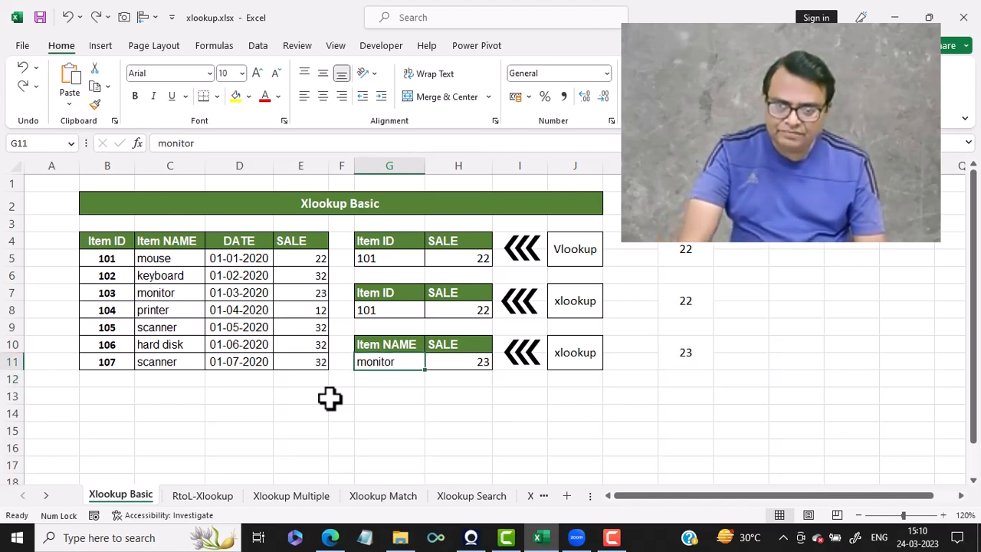
Add "Not Found" as the if_not_found argument of the XLOOKUP formula in H11.
left_click(454, 362)
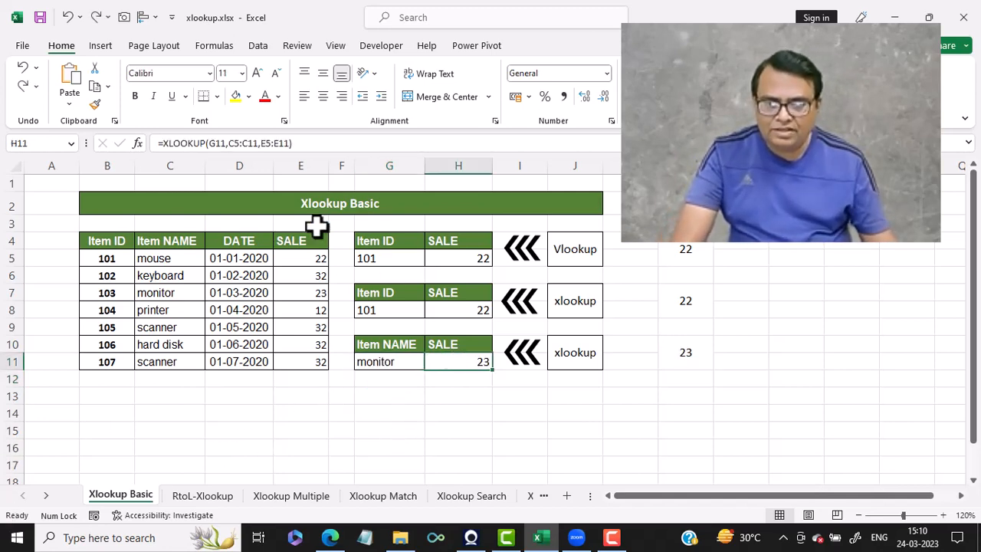
left_click(283, 143)
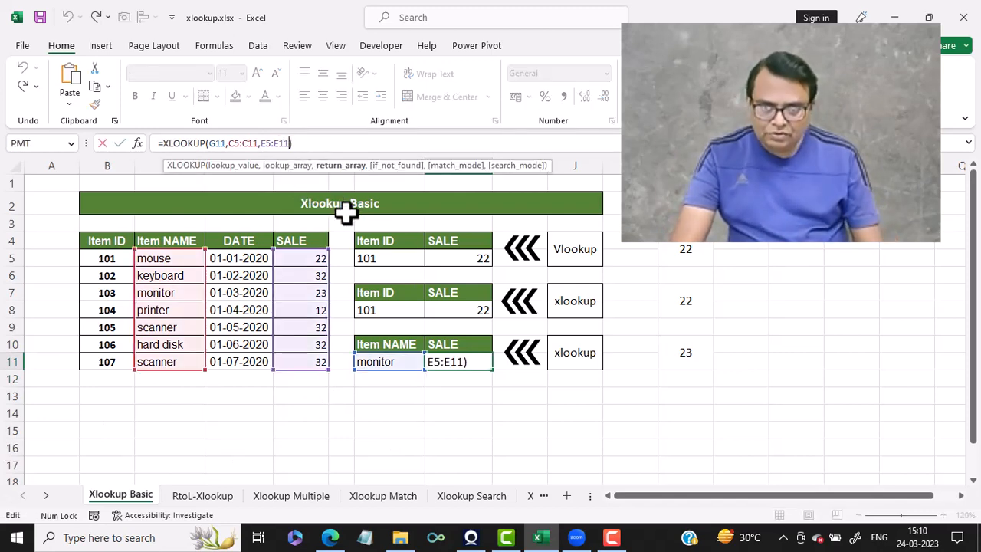
type(",")
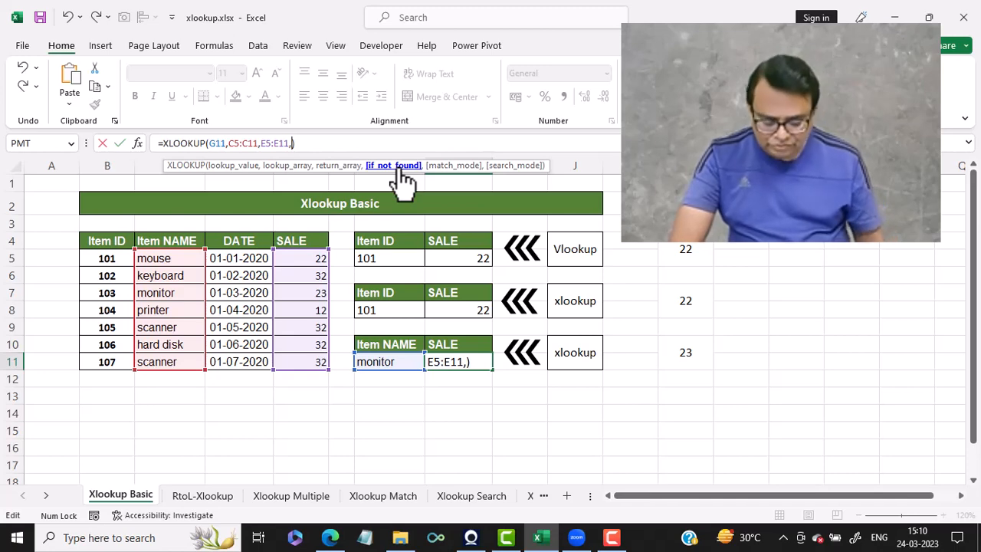
type("\"")
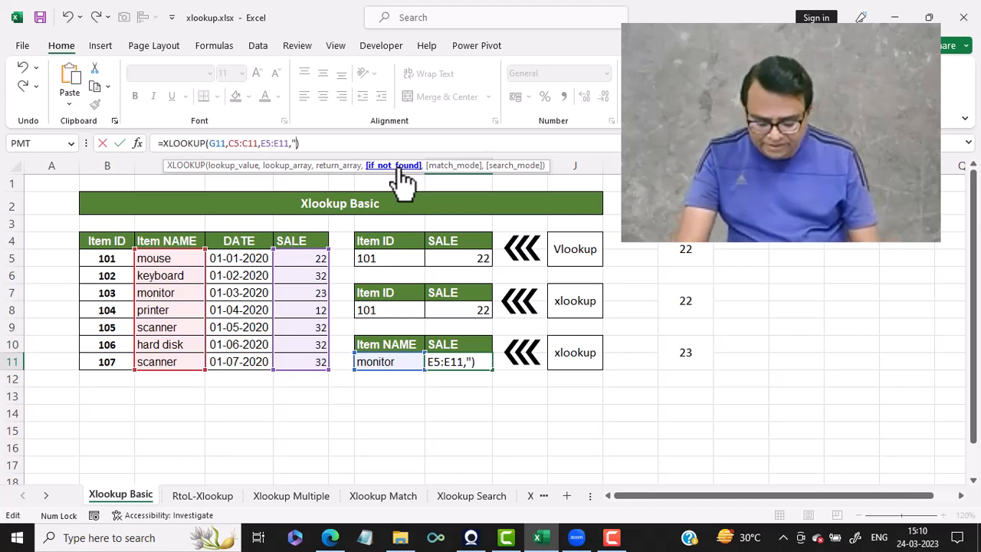
type("Not ")
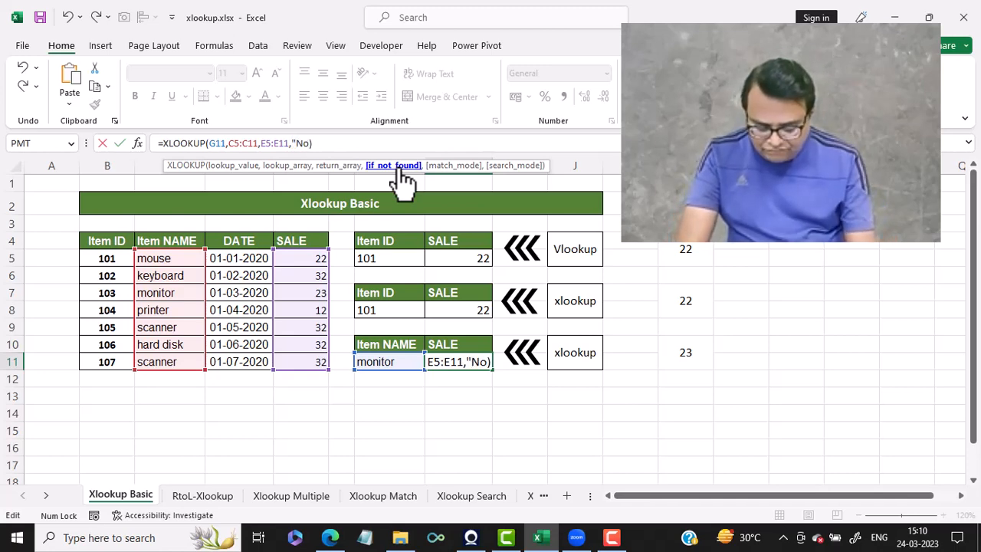
type("Found")
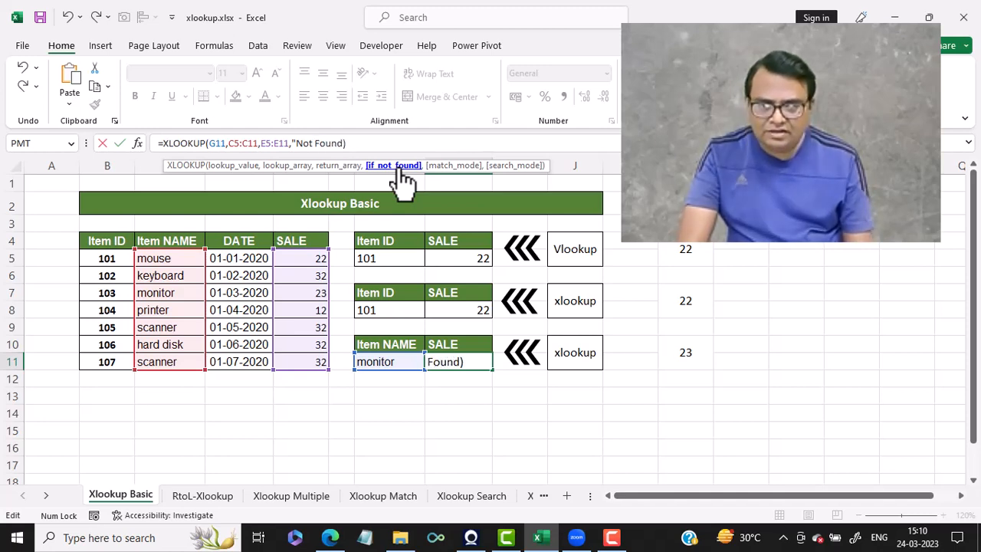
type("\"")
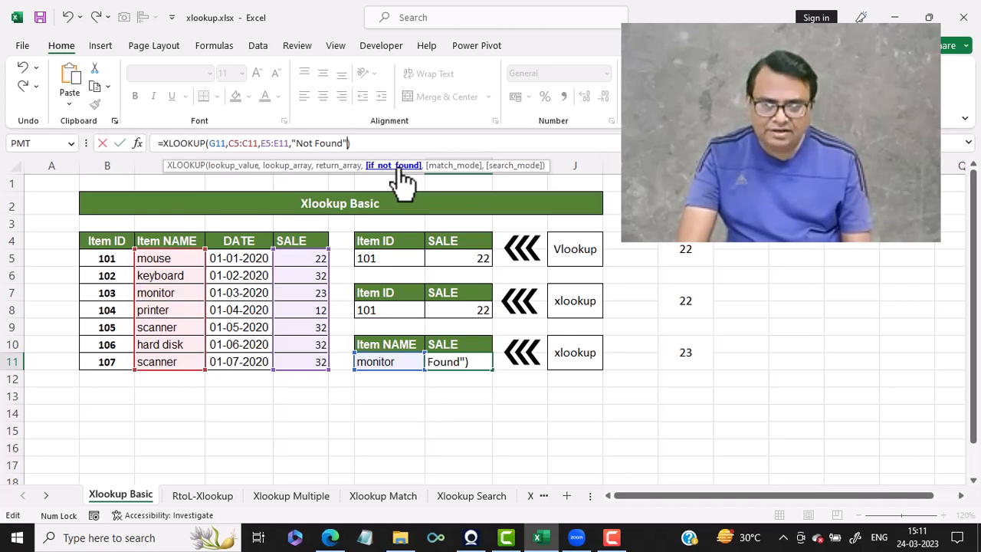
key("Return")
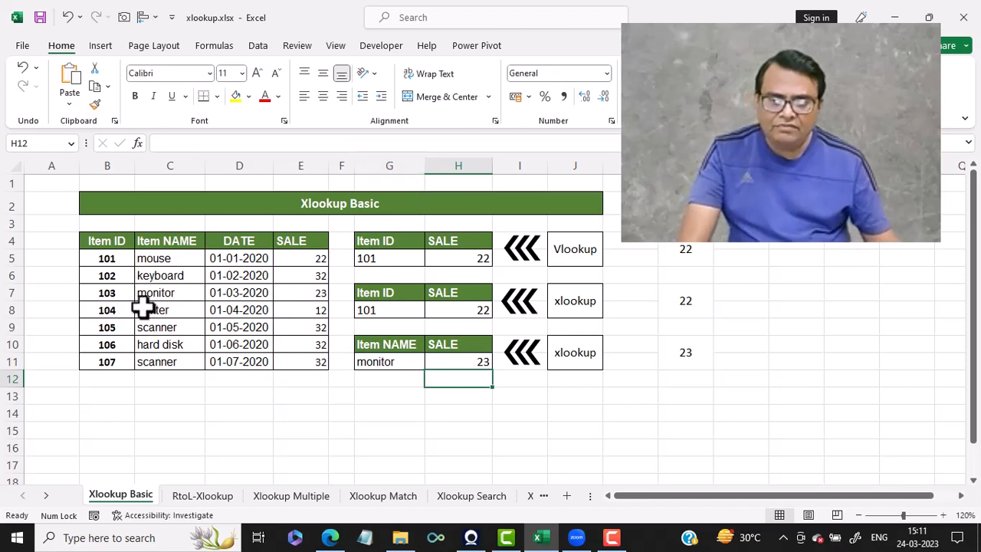
Set the item name in G11 to Memory to test the XLOOKUP with an item missing from the table.
left_click(364, 365)
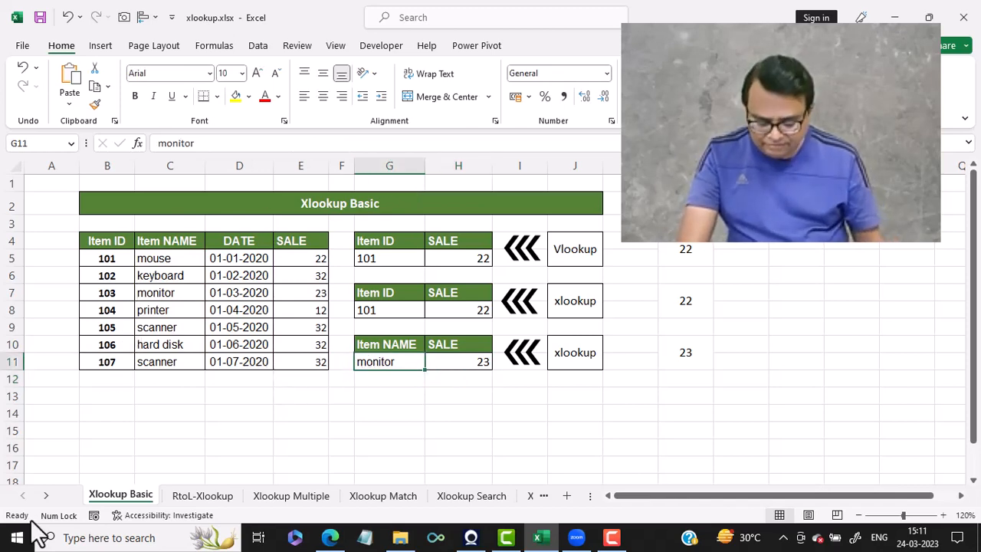
type("Memory")
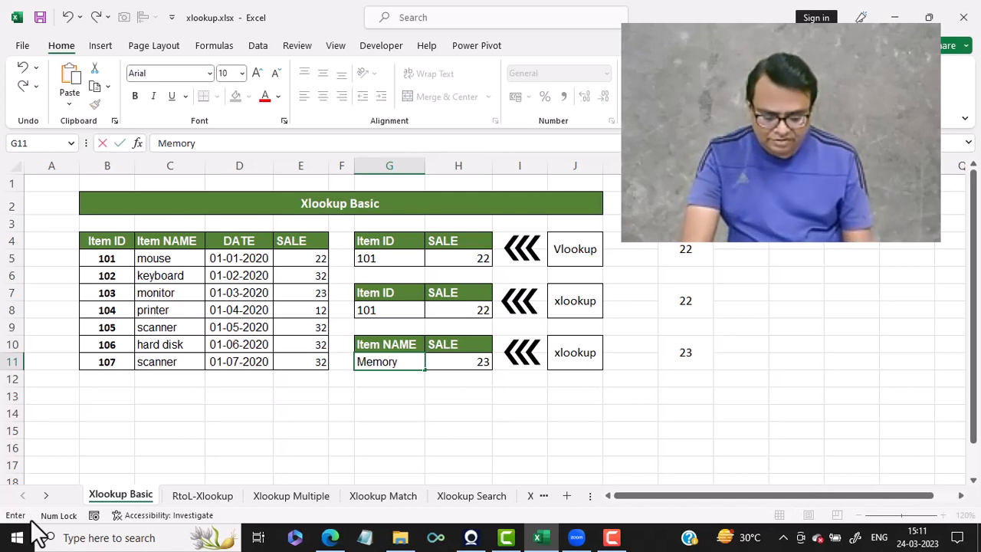
key("Return")
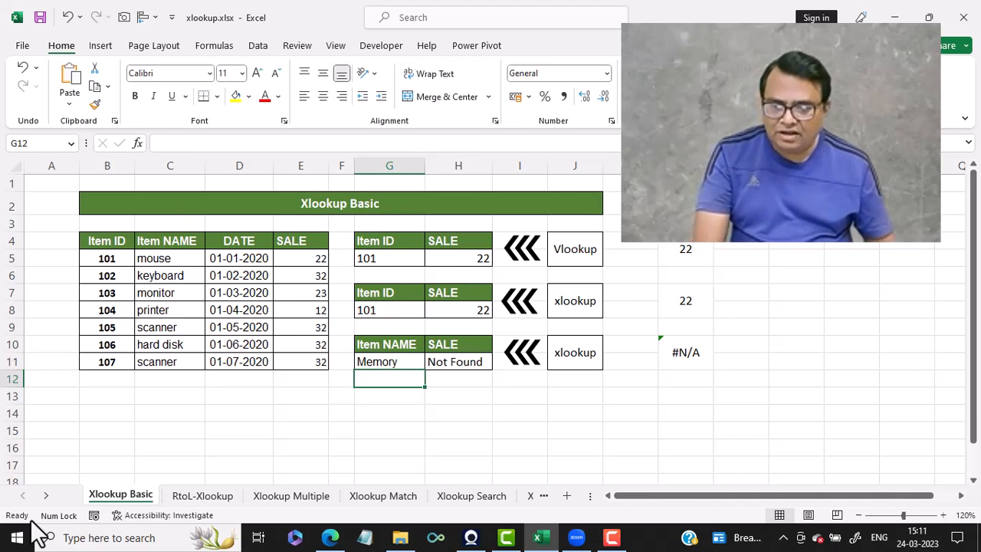
Open the RtoL-Xlookup sheet and clear the existing formula in H5.
left_click(211, 498)
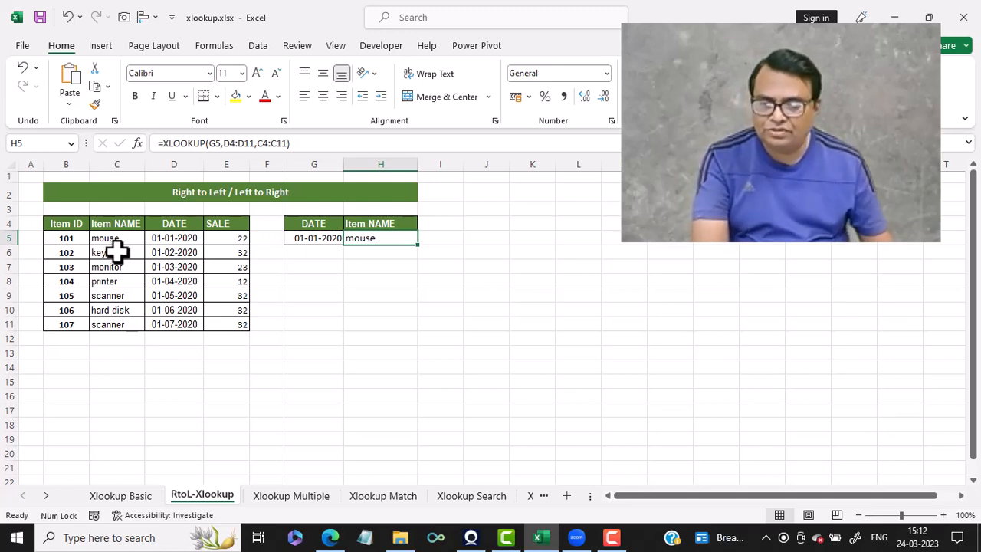
left_click(303, 337)
left_click(372, 238)
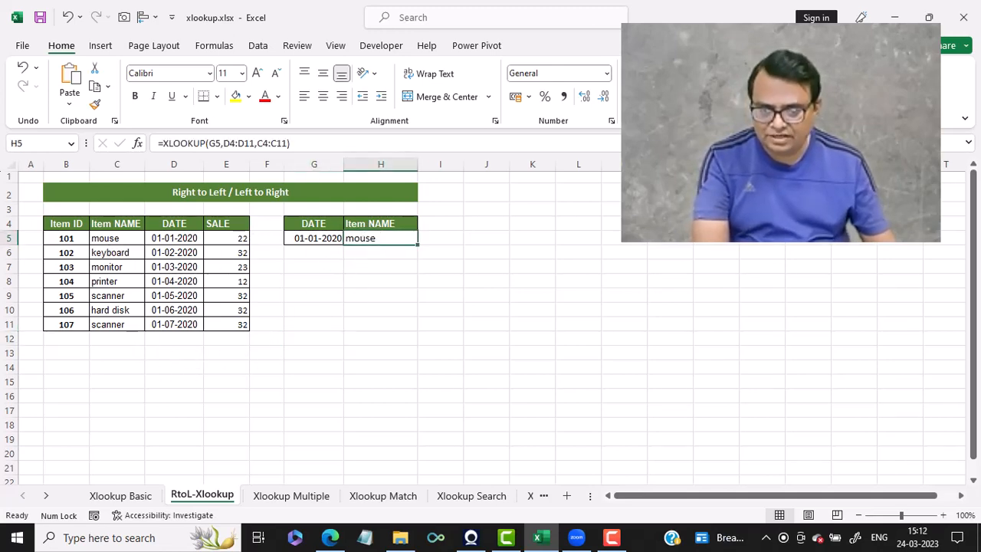
key("Delete")
Enter =XLOOKUP(G5,D5:D11,C5:C11) in H5 to return the item name for the date in G5.
type("=xlookup")
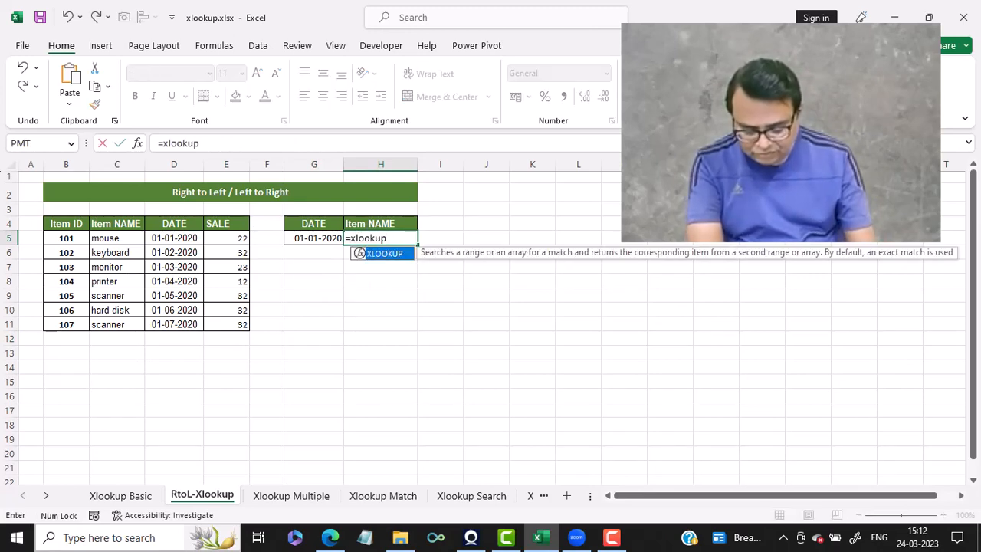
type("(")
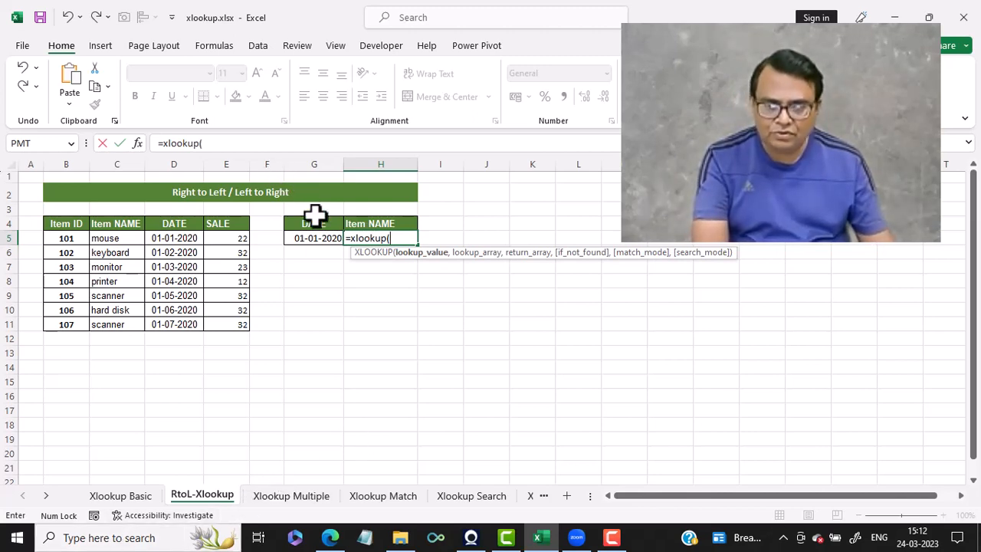
left_click(321, 242)
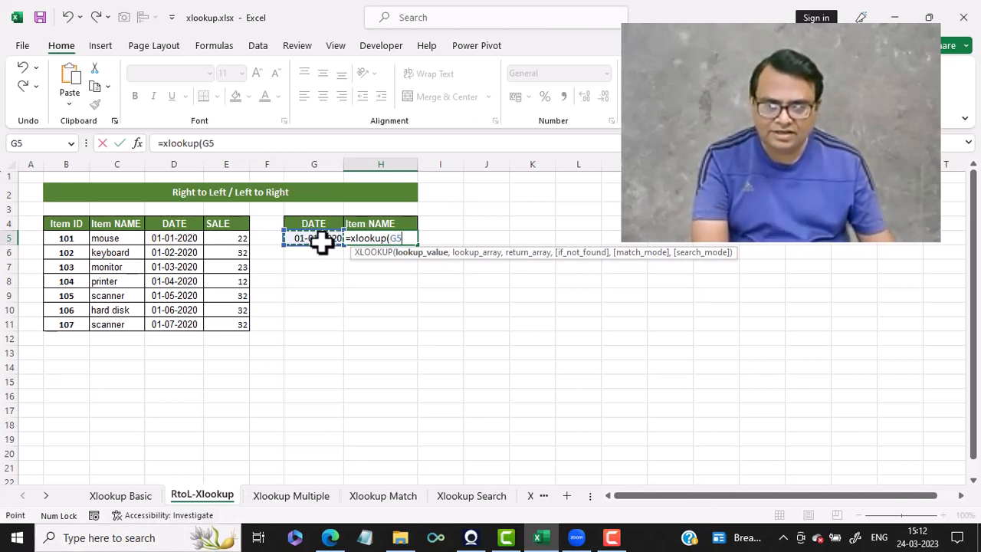
type(",")
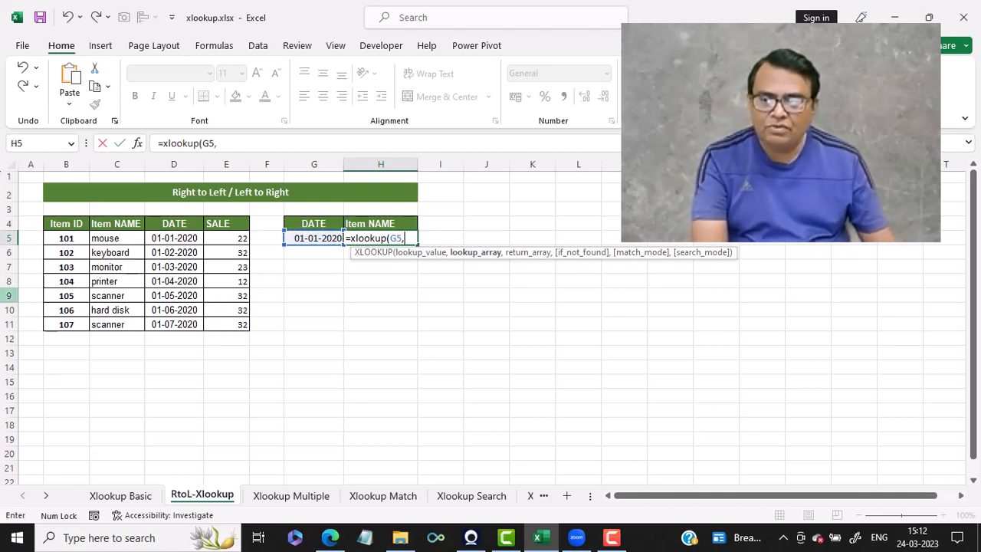
left_click_drag(184, 240, 170, 318)
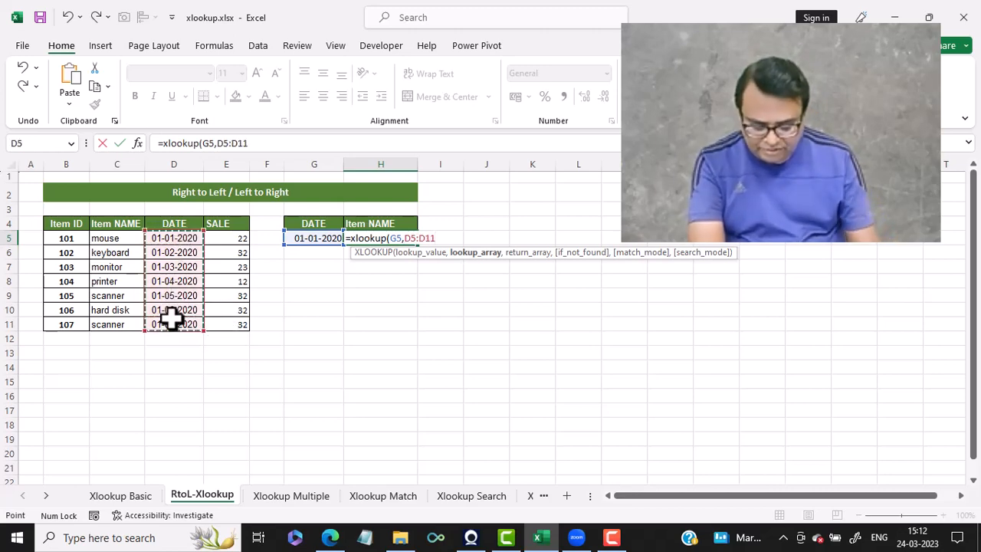
type(",")
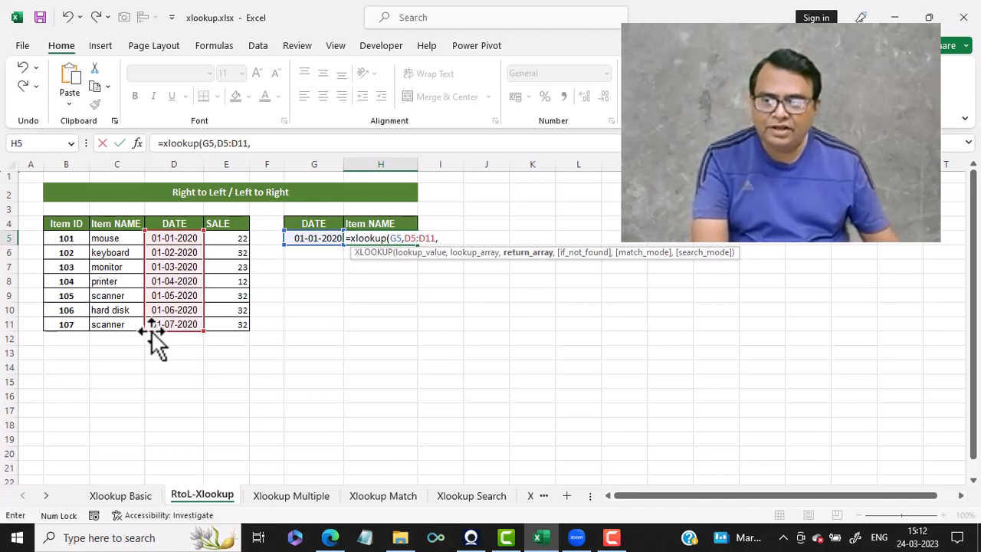
left_click_drag(118, 240, 114, 322)
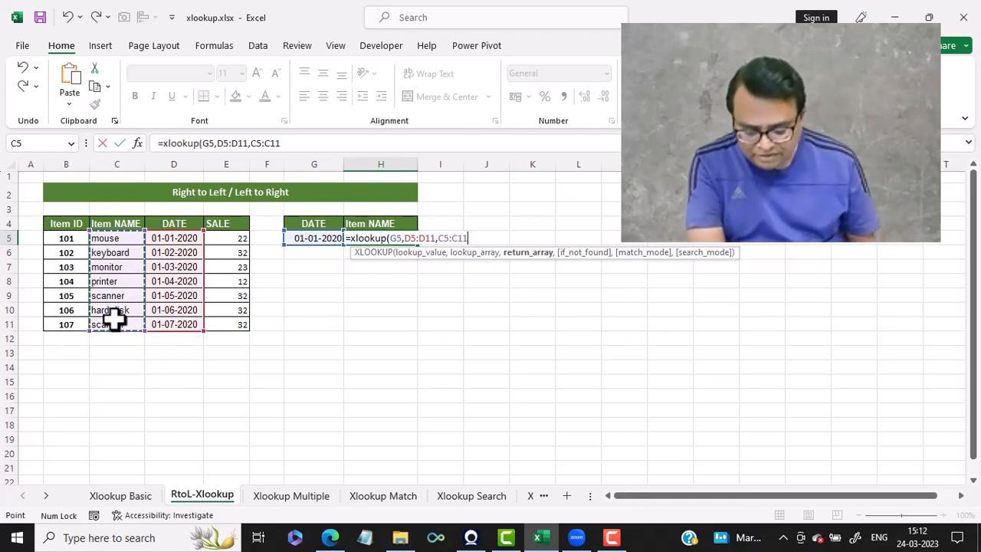
type(")")
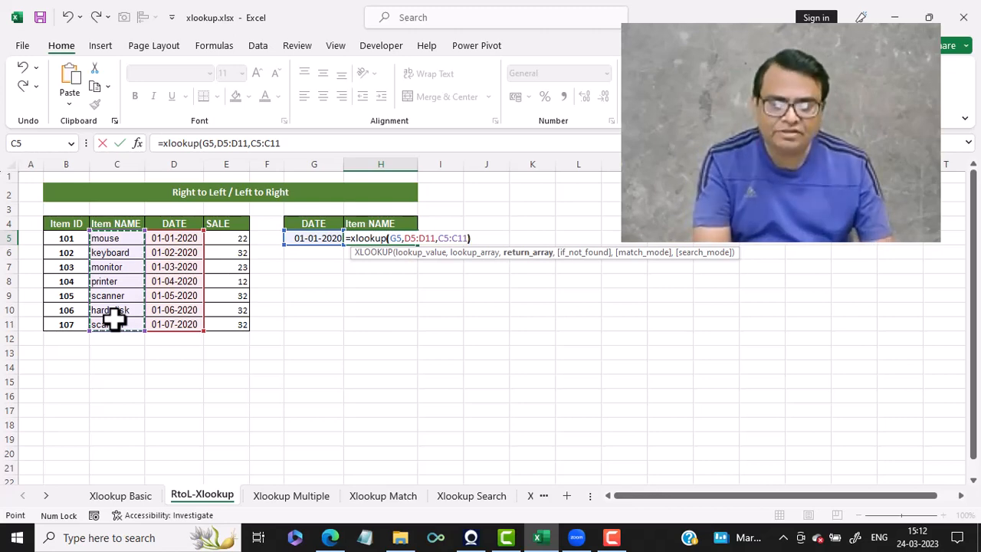
key("Return")
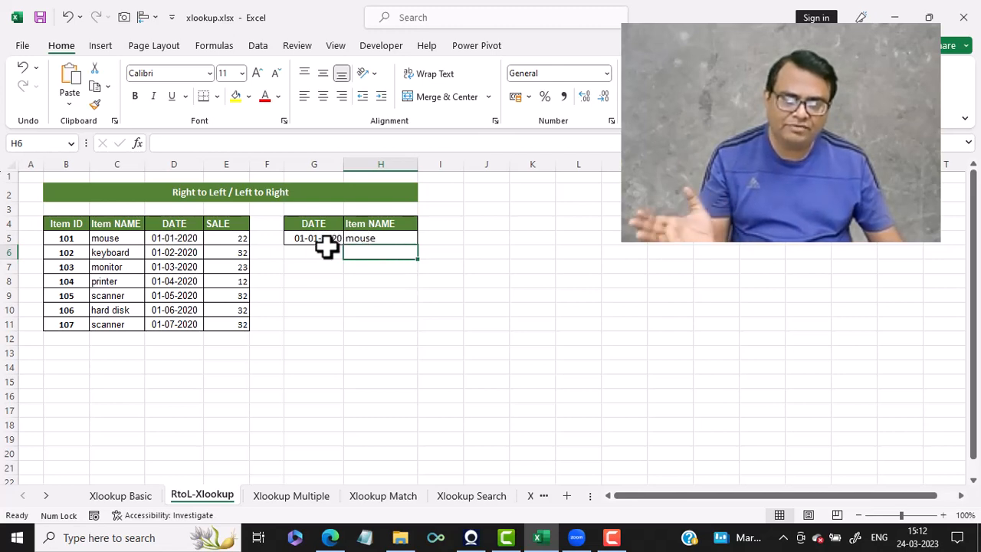
left_click(361, 240)
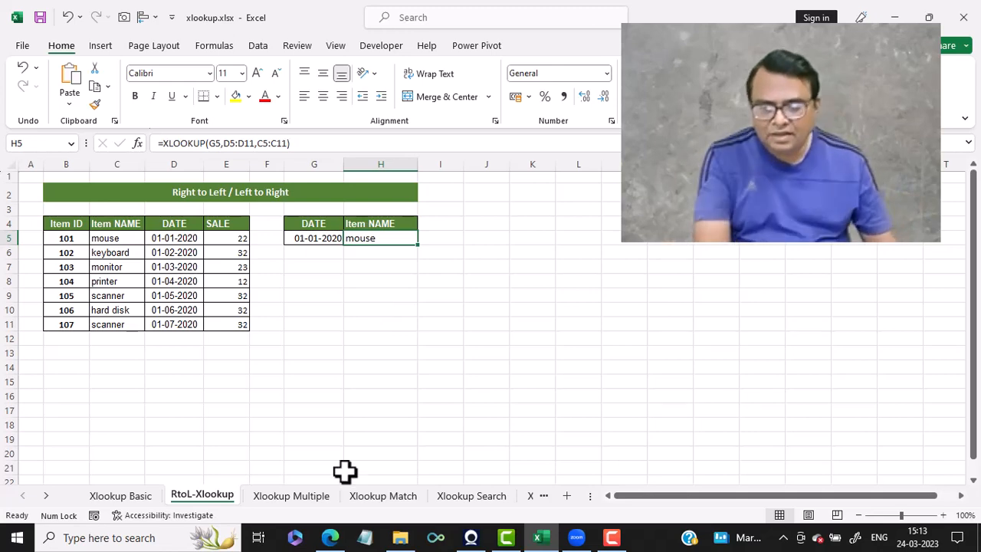
Open the Xlookup Multiple sheet and clear the existing lookup results in H5:J5.
left_click(290, 498)
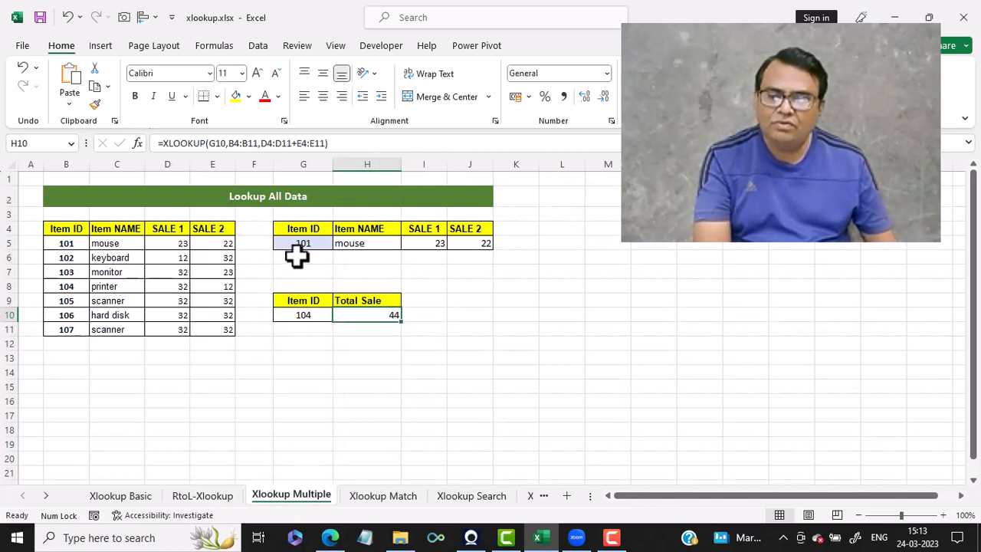
left_click(303, 245)
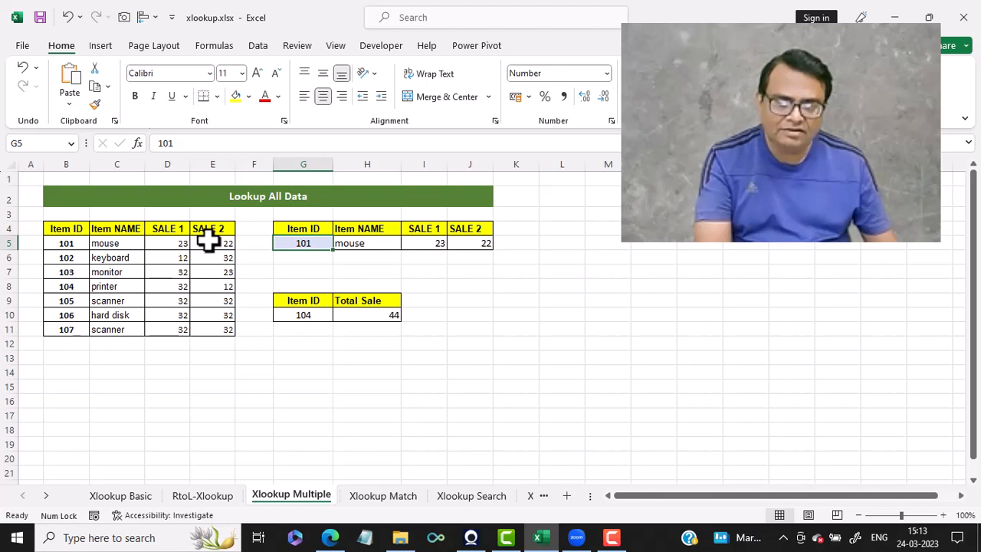
left_click_drag(373, 243, 464, 244)
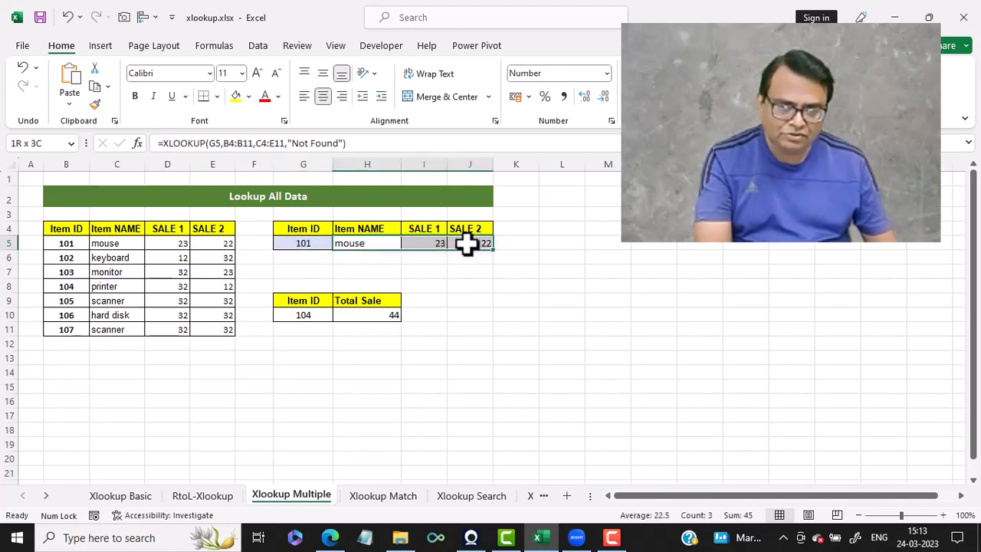
key("Delete")
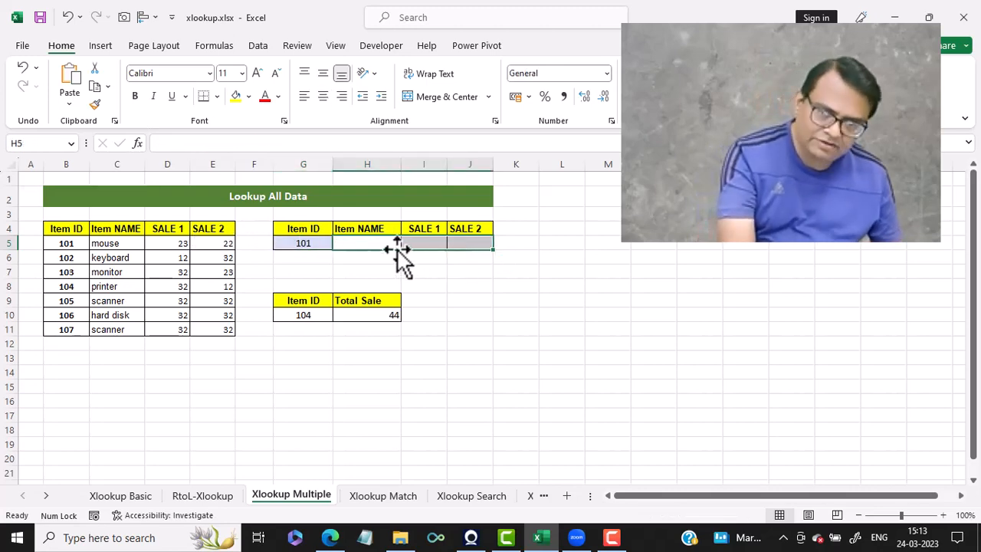
Enter =XLOOKUP(G5,B5:B11,C5:E11) in H5 to return the item name and both sales for the item ID.
left_click(365, 245)
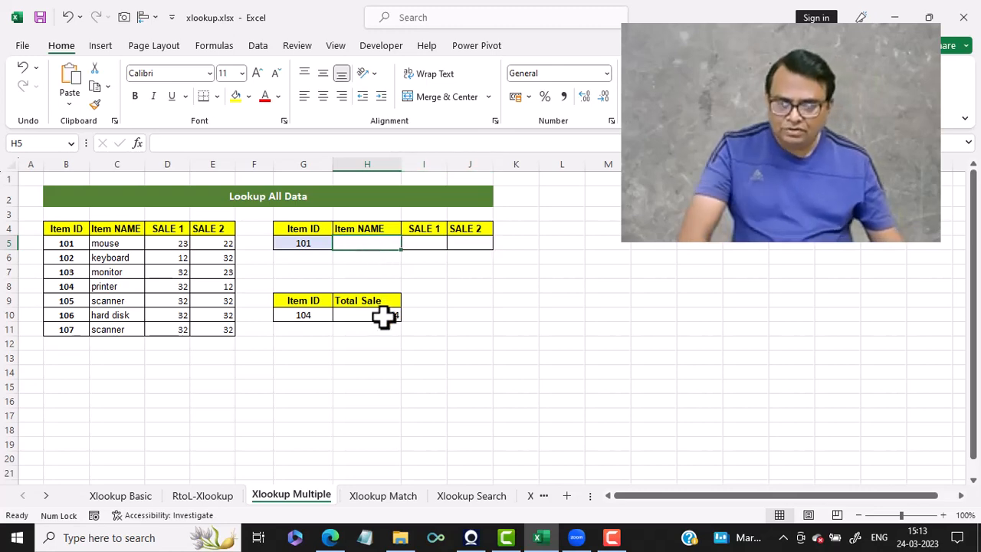
type("=x")
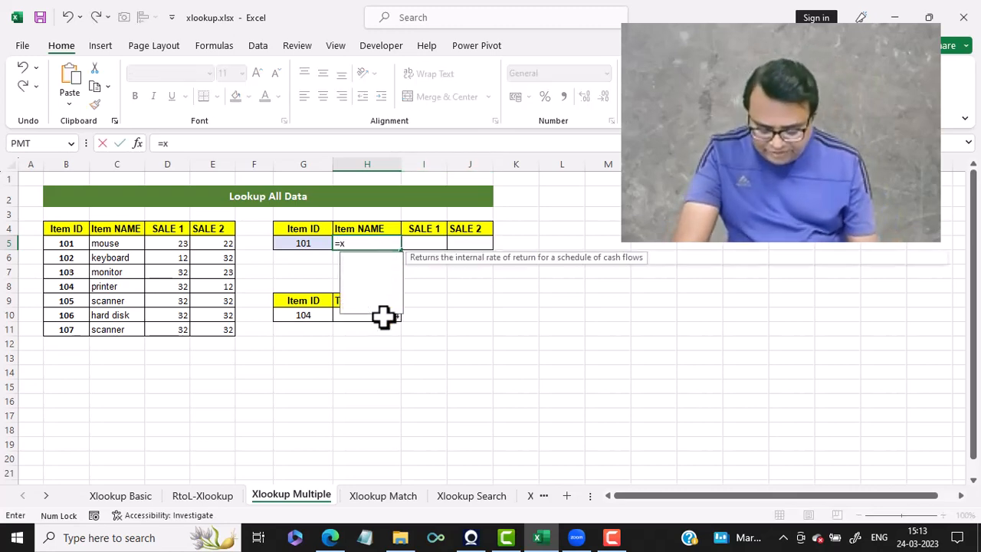
type("lookup")
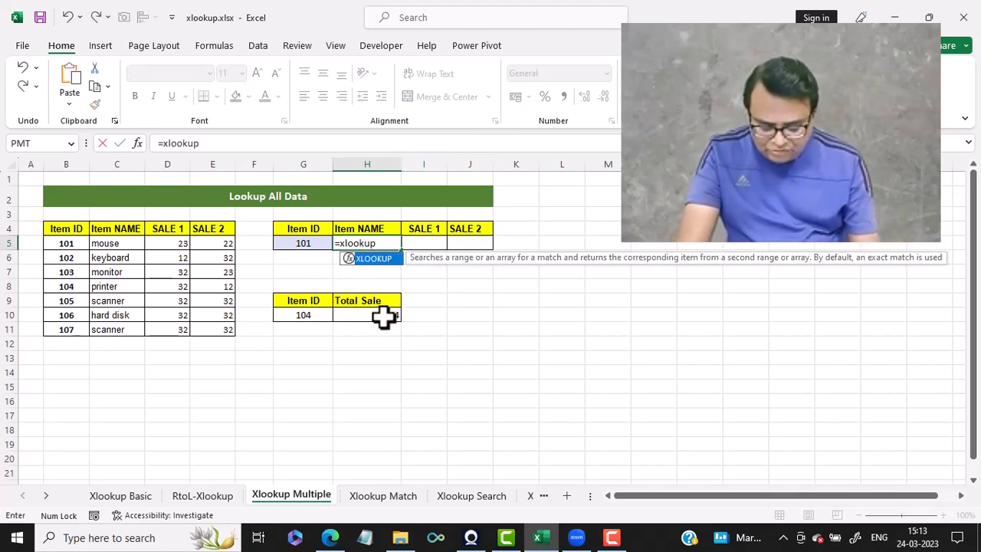
type("(")
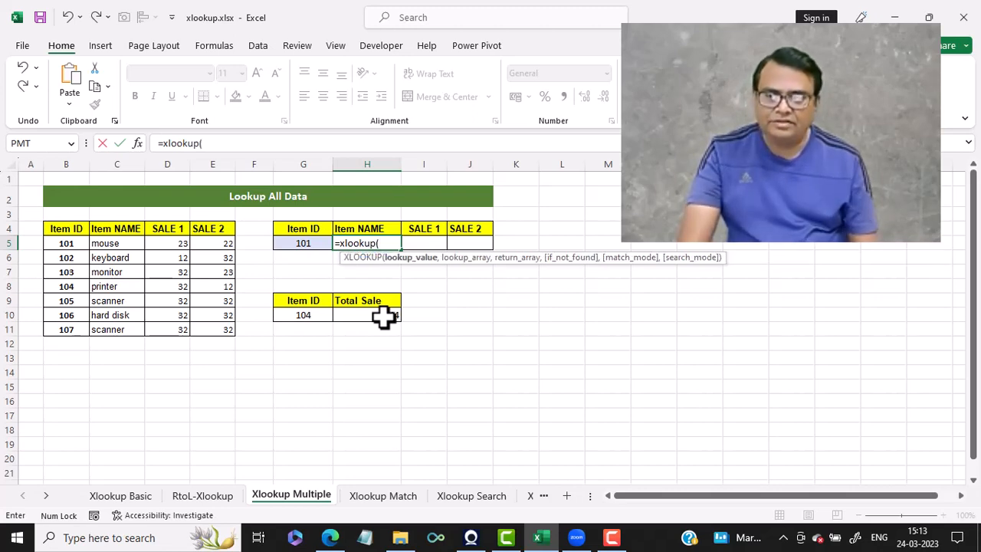
left_click(304, 245)
type(",")
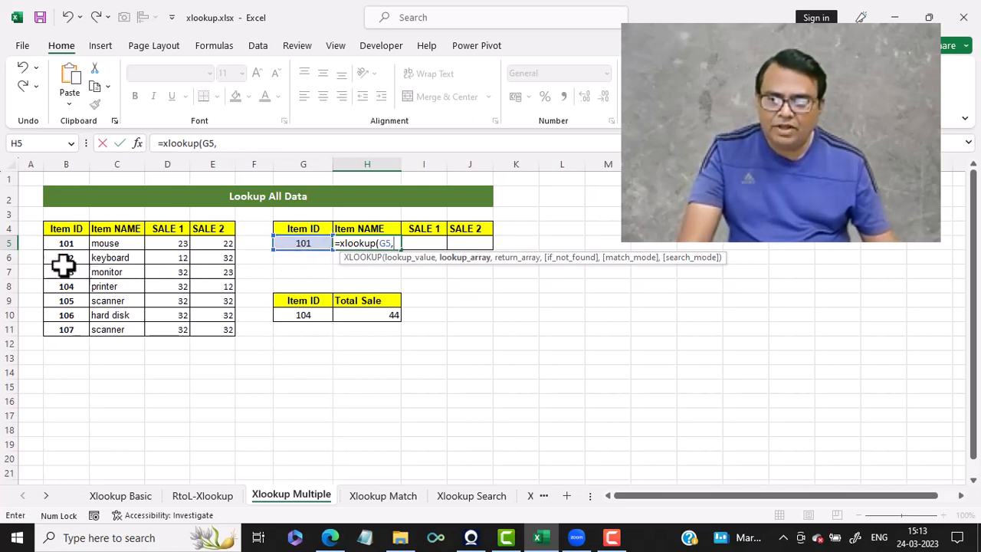
left_click_drag(63, 245, 66, 327)
type(",")
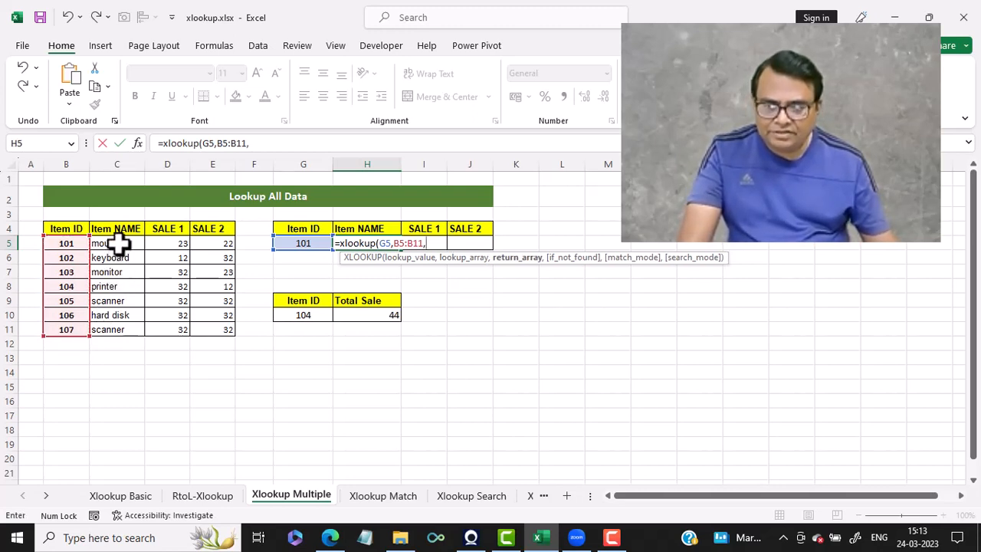
left_click_drag(114, 243, 202, 330)
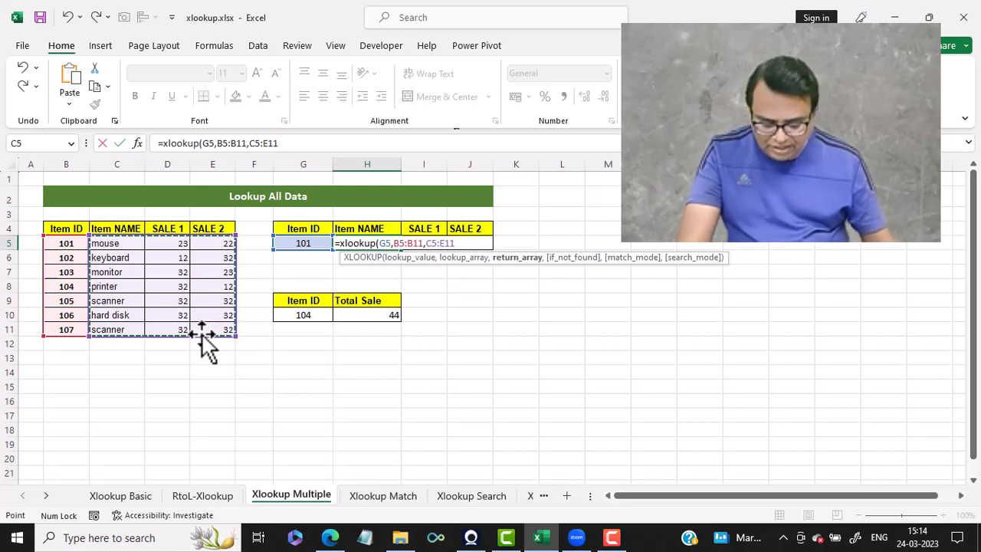
type(")")
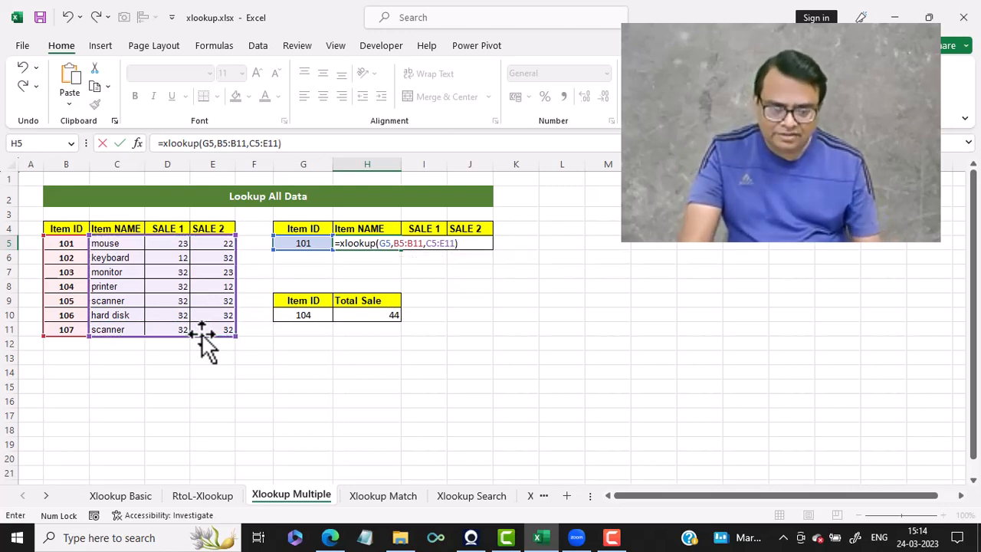
key("Return")
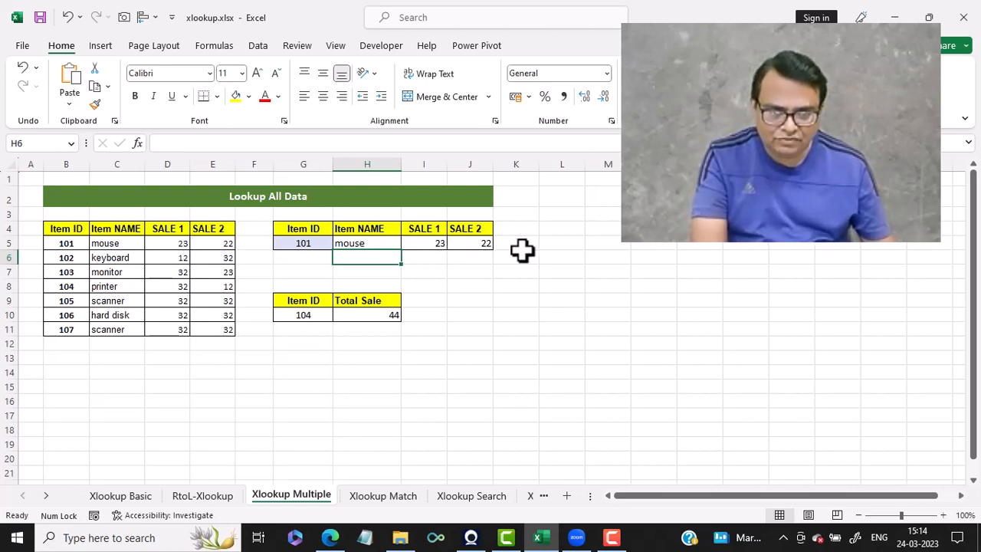
Set the item ID in G5 to 104 to test the multi-column lookup.
left_click(318, 257)
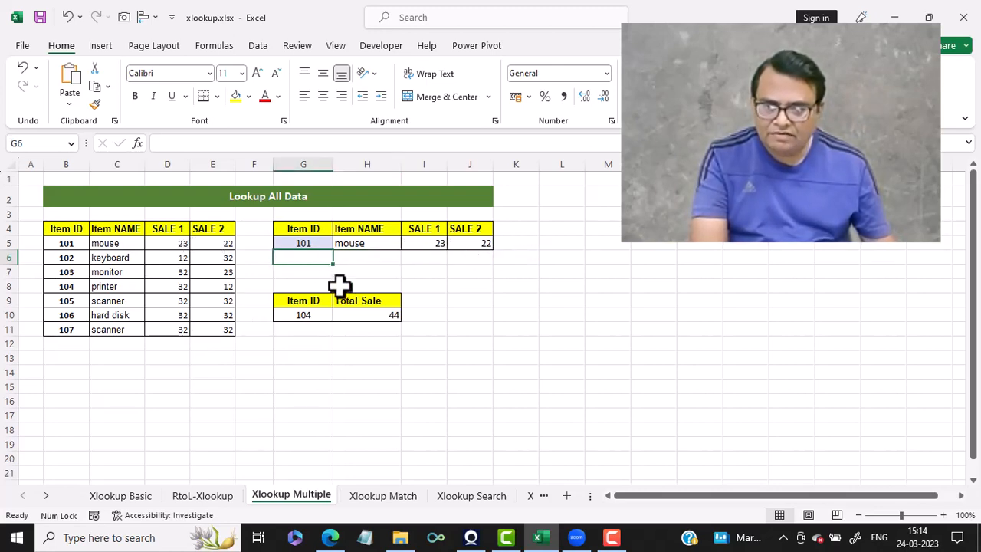
key("Up")
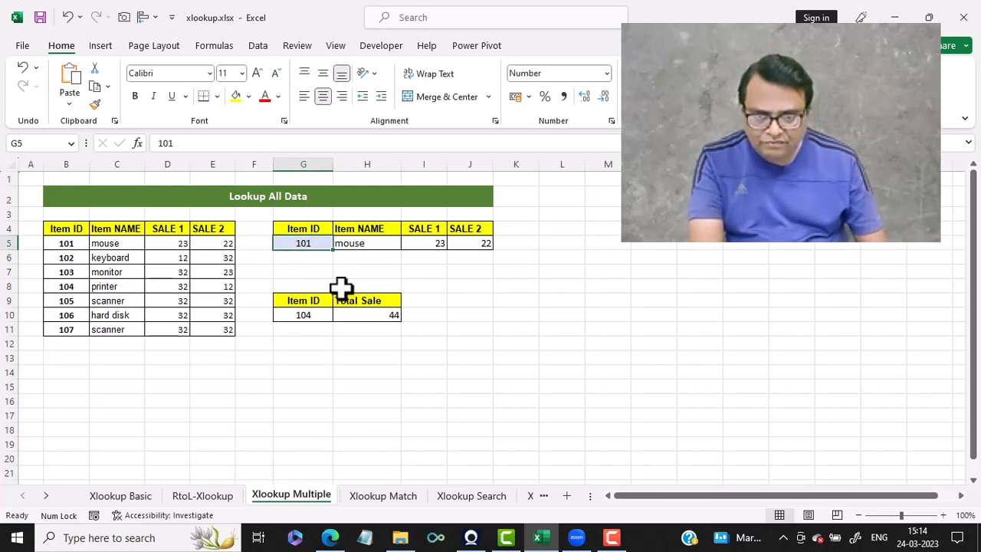
type("104")
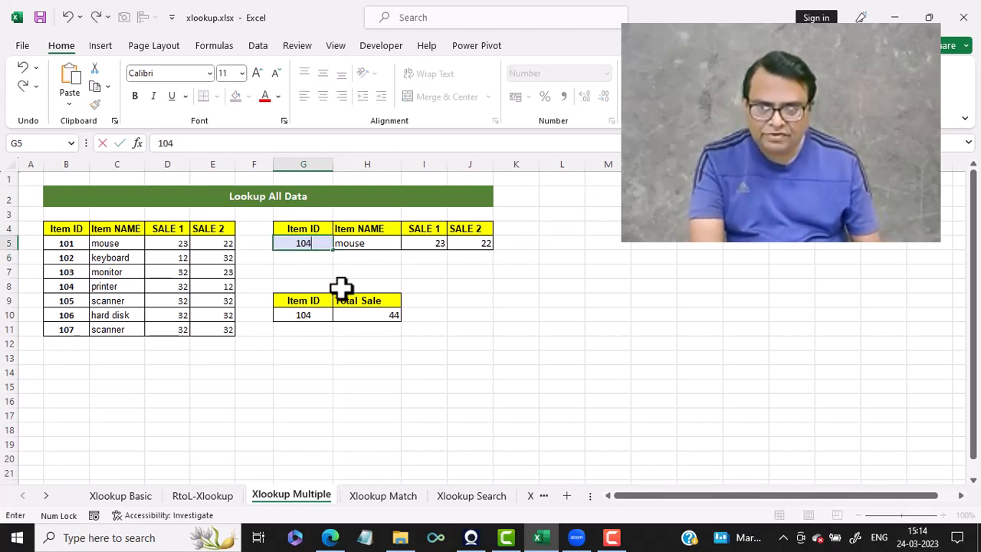
key("Return")
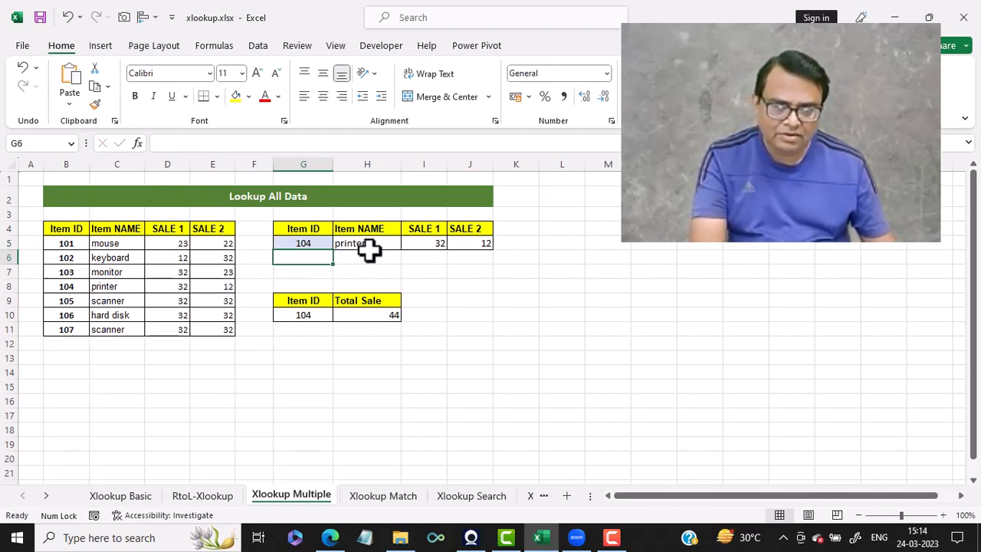
Inspect the formula behind the spilled cells I5 and J5, and clear the XLOOKUP formula in H5.
left_click(429, 245)
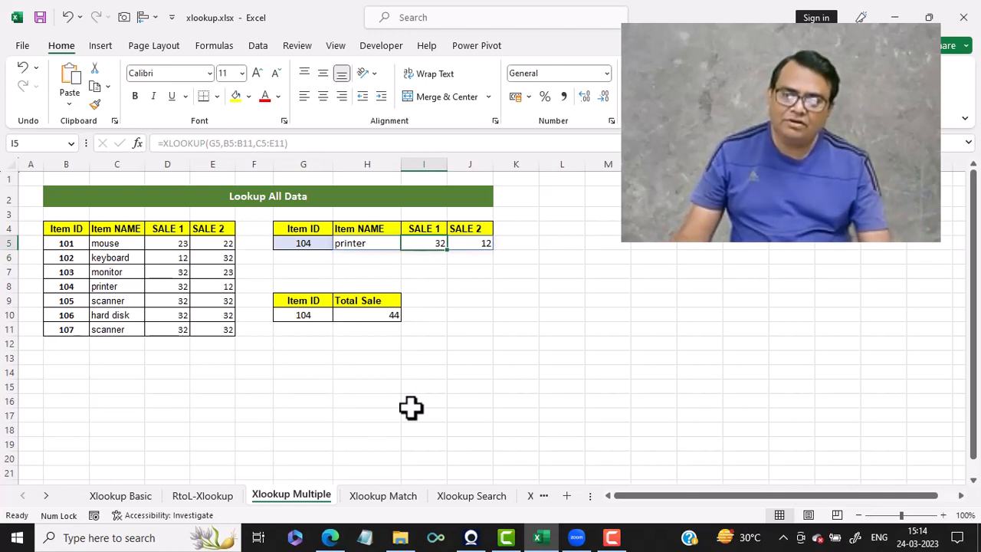
key("Right")
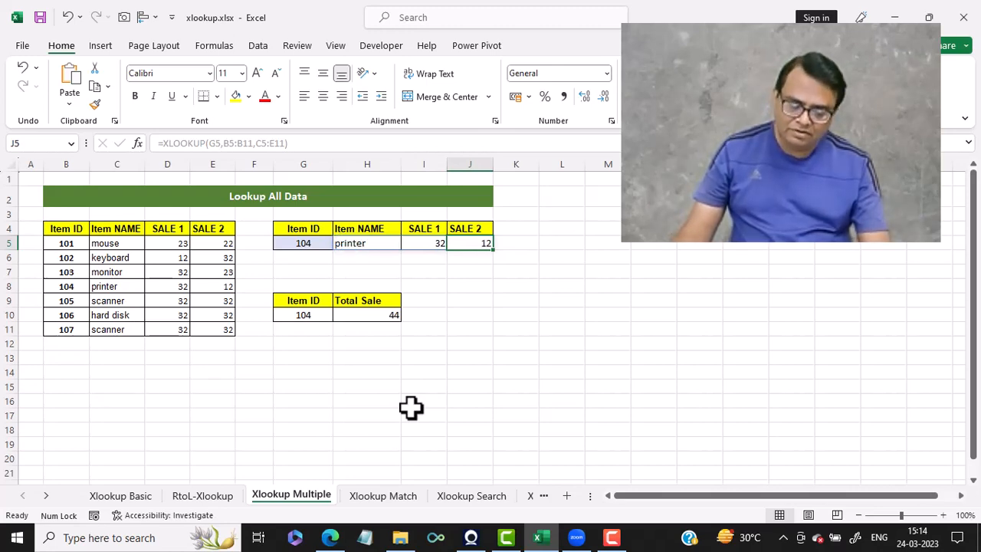
key("Left")
key("Left")
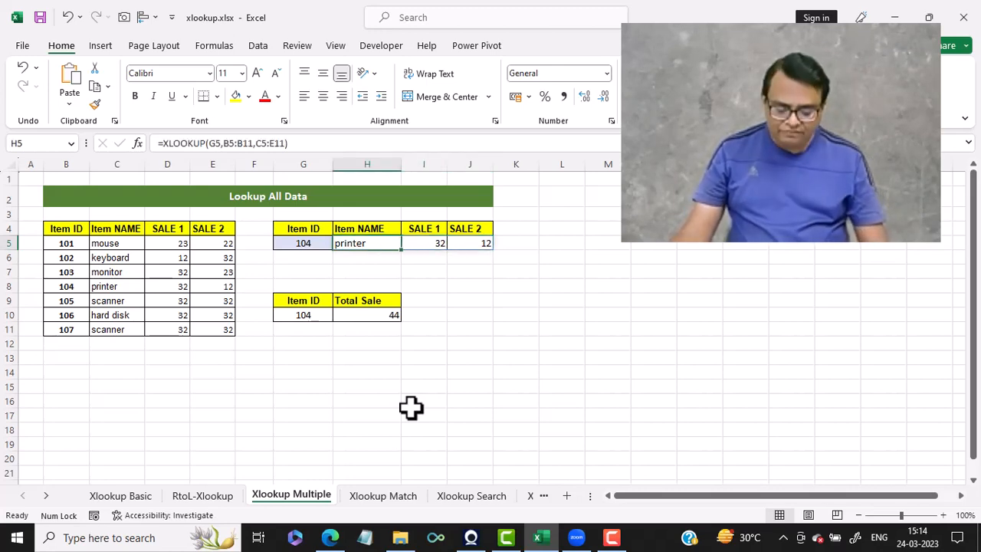
key("Delete")
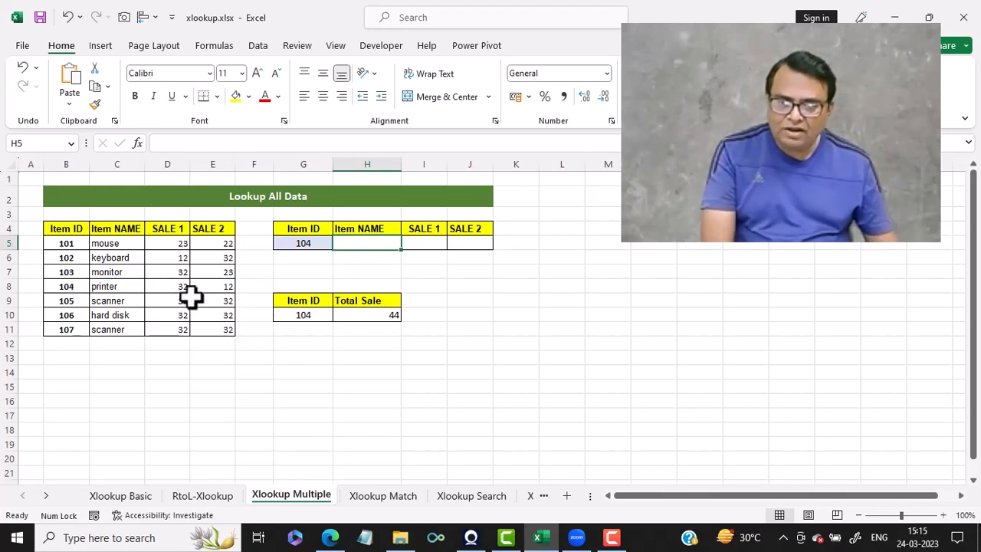
Replace the Total Sale formula in H10 with =XLOOKUP(G10,B5:B11,D5:D11+E5:E11) to return both sales added together.
left_click(355, 320)
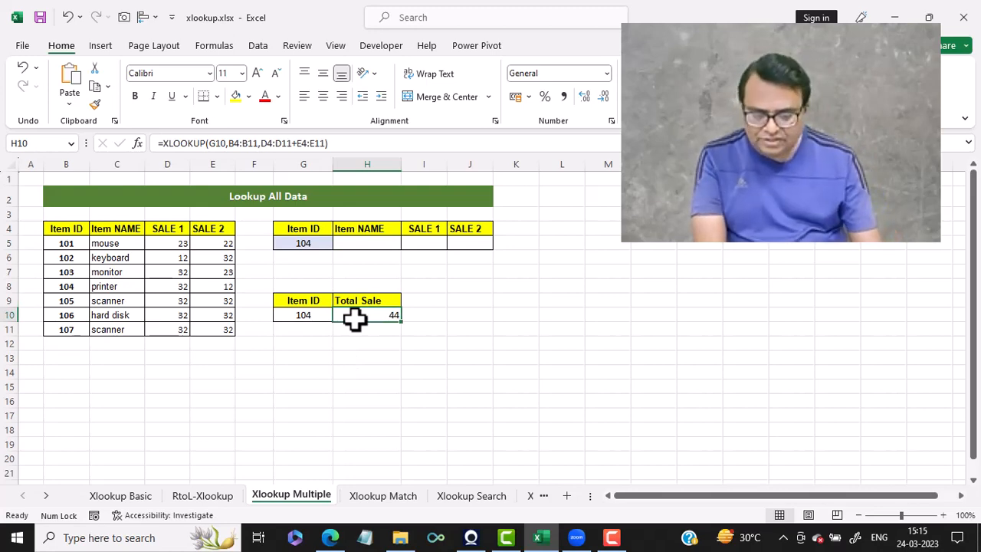
key("Delete")
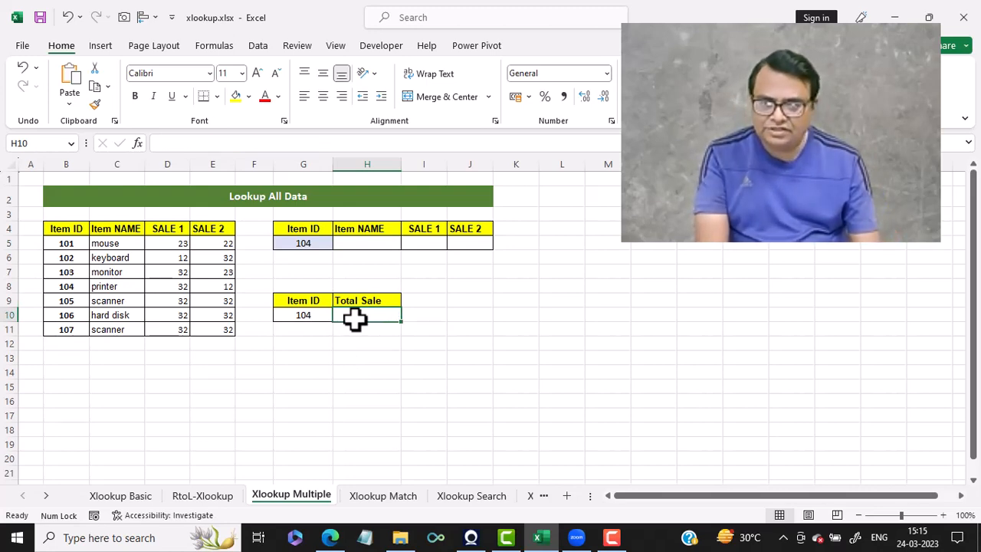
type("=")
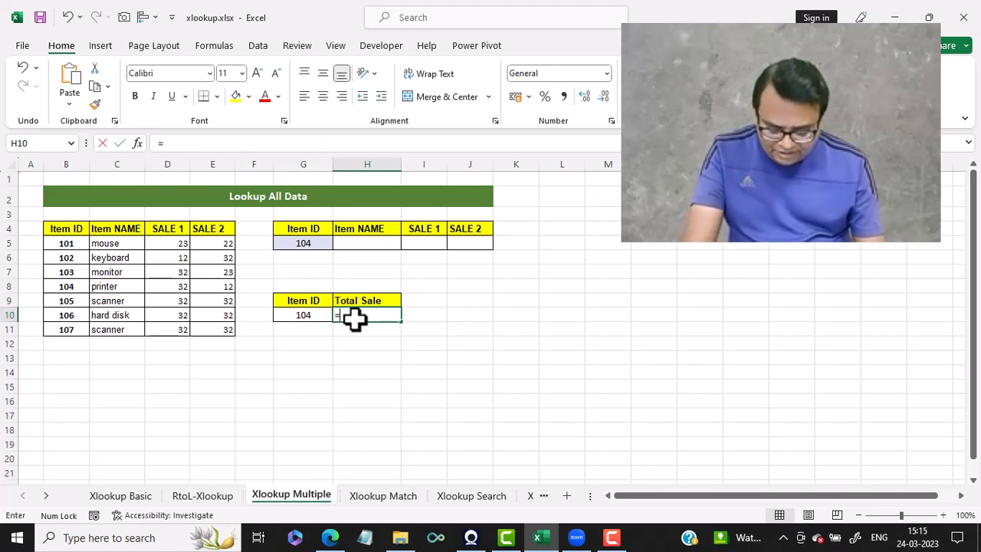
type("xlo")
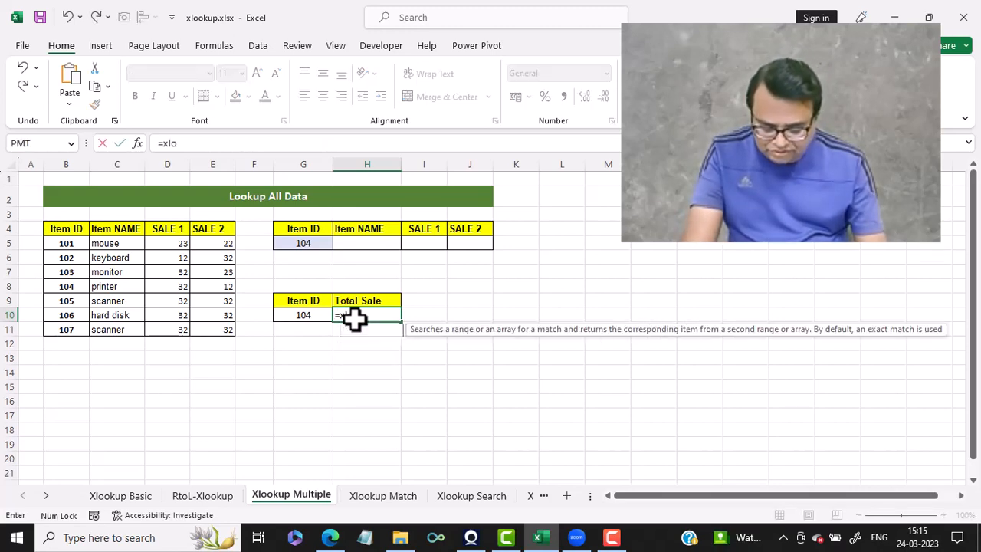
type("okup")
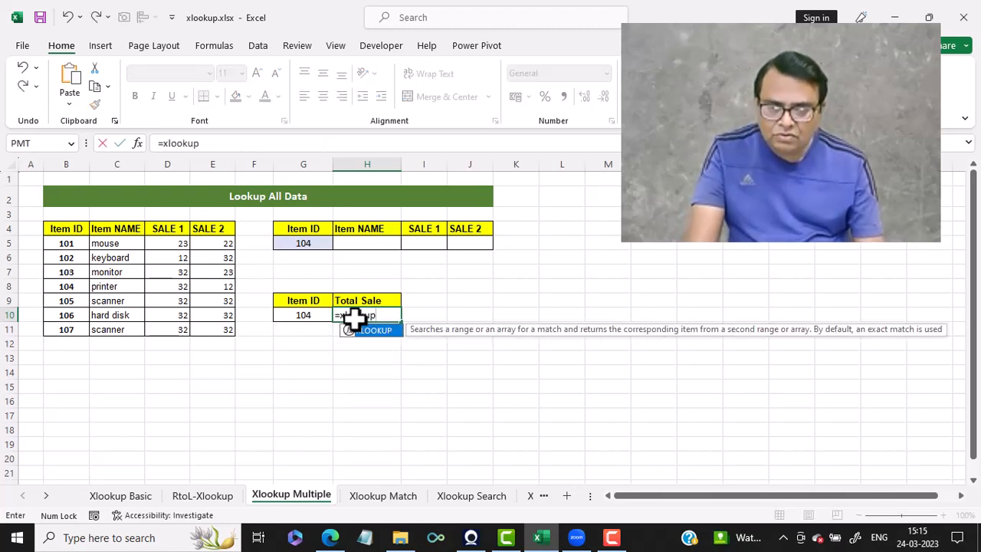
type("(")
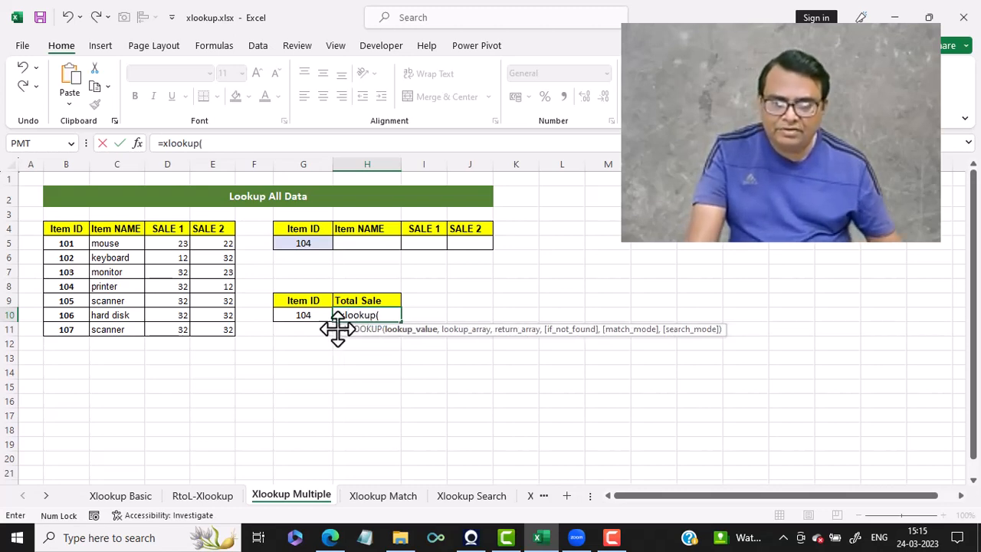
left_click(307, 317)
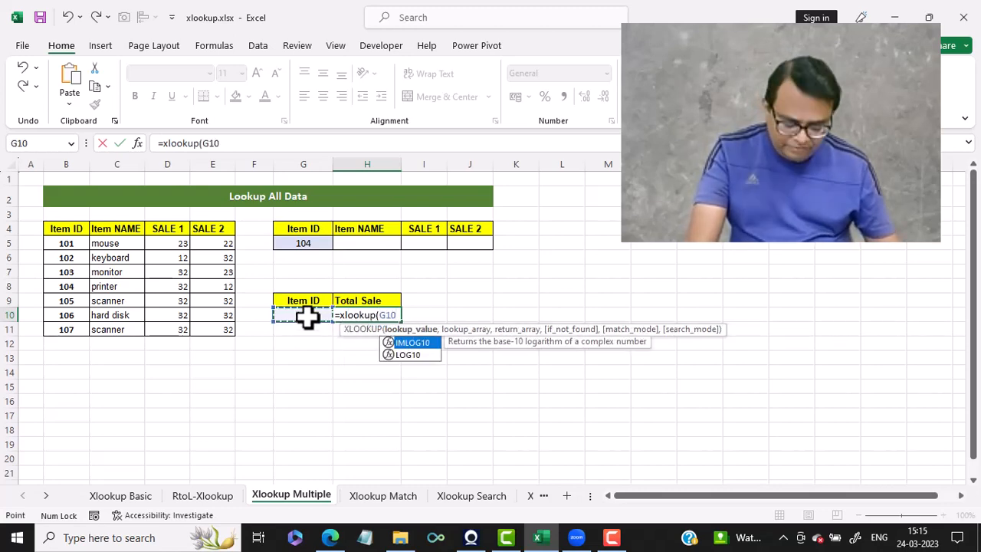
type(",")
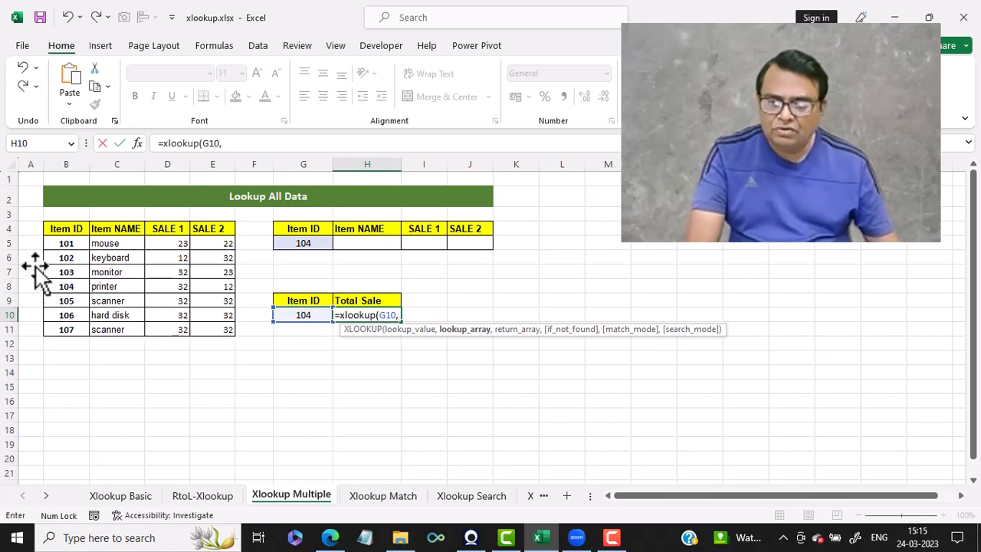
left_click_drag(66, 244, 72, 329)
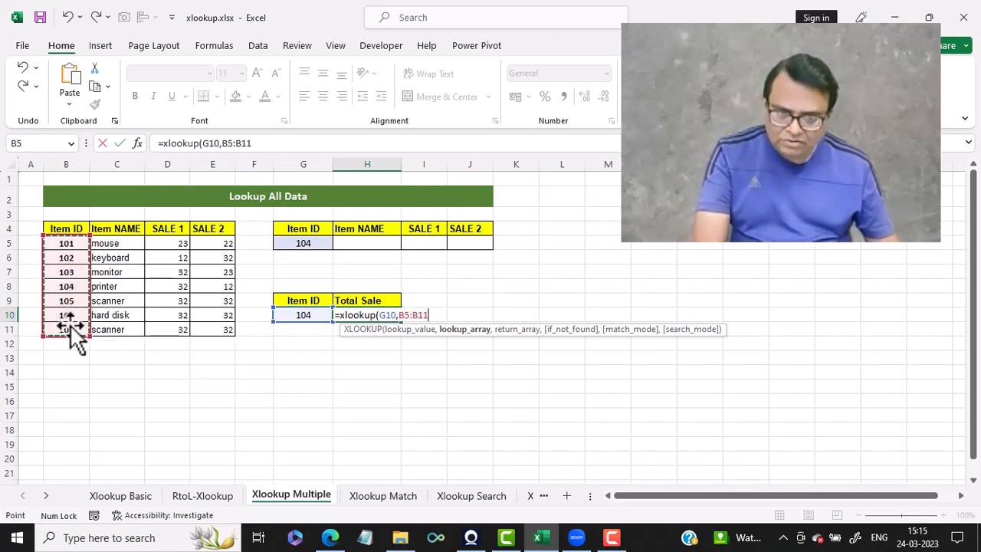
type(",")
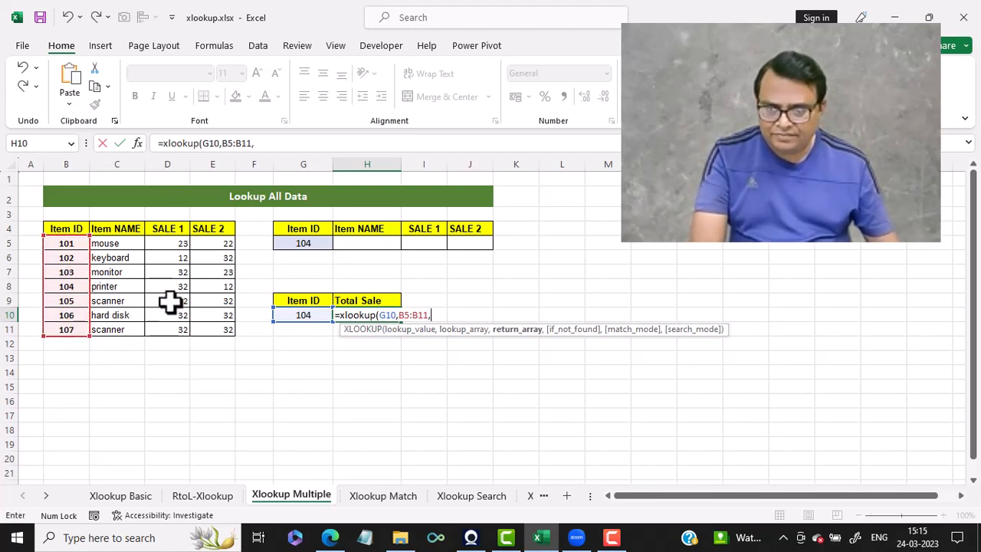
left_click_drag(170, 241, 170, 328)
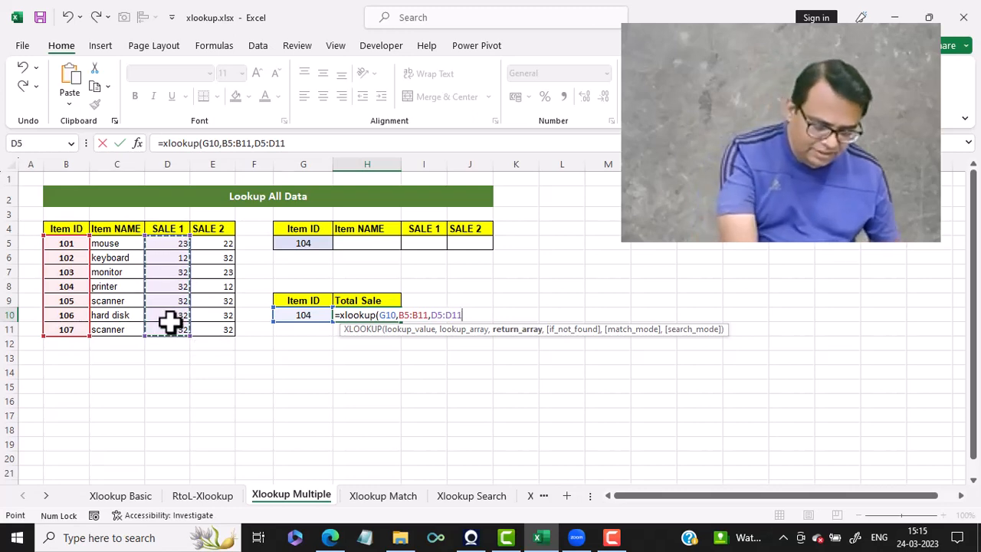
type("+")
left_click_drag(221, 243, 209, 325)
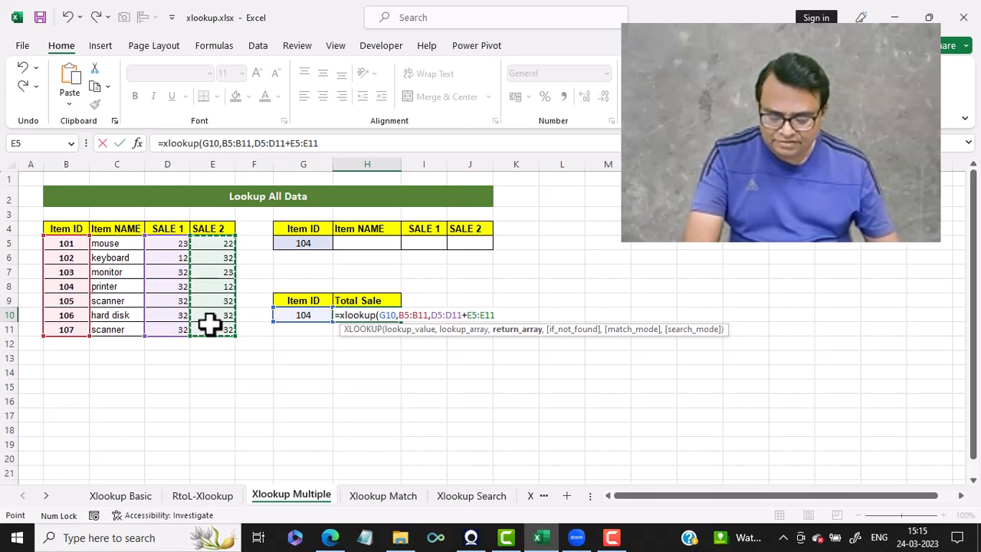
type(")")
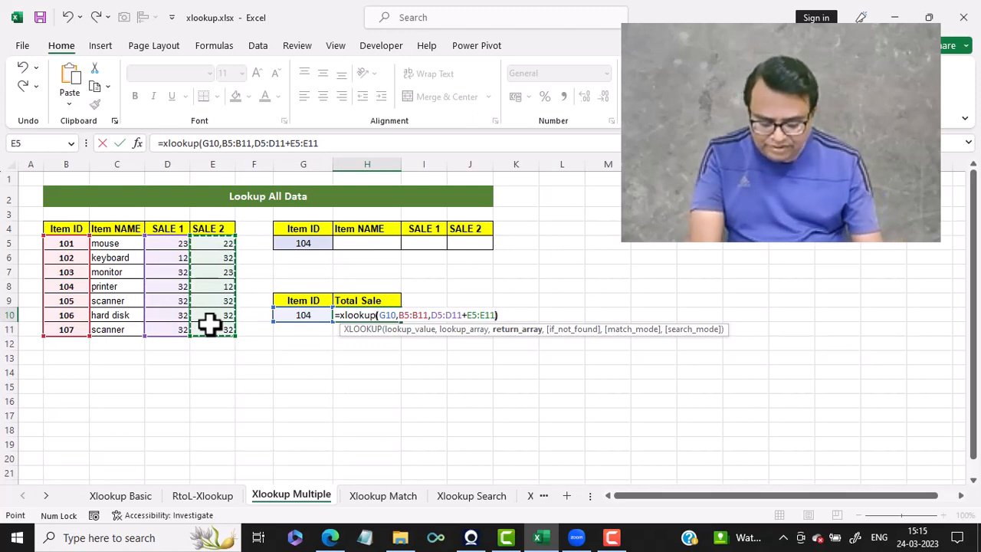
key("Return")
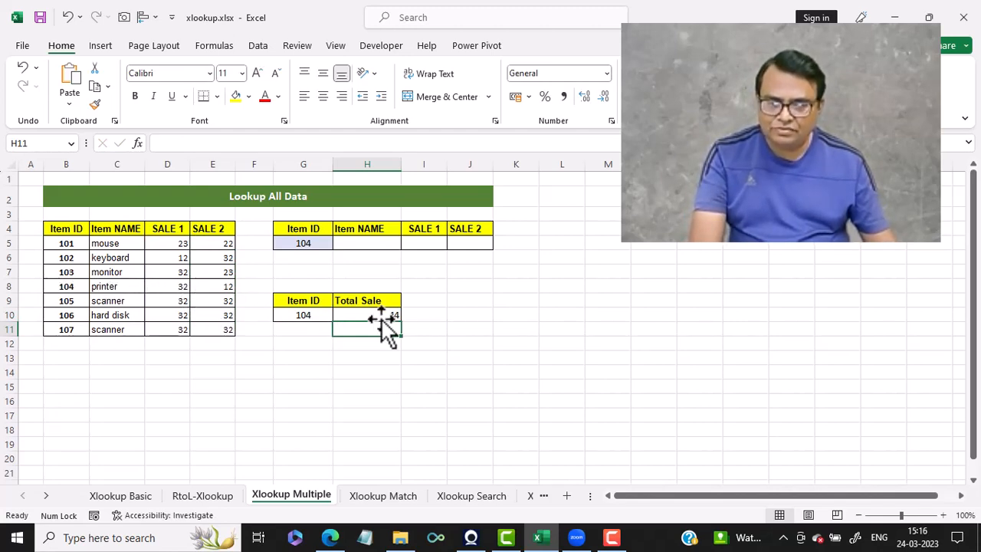
Set the item ID in G10 to 101 to test the Total Sale lookup.
left_click(315, 318)
type("10")
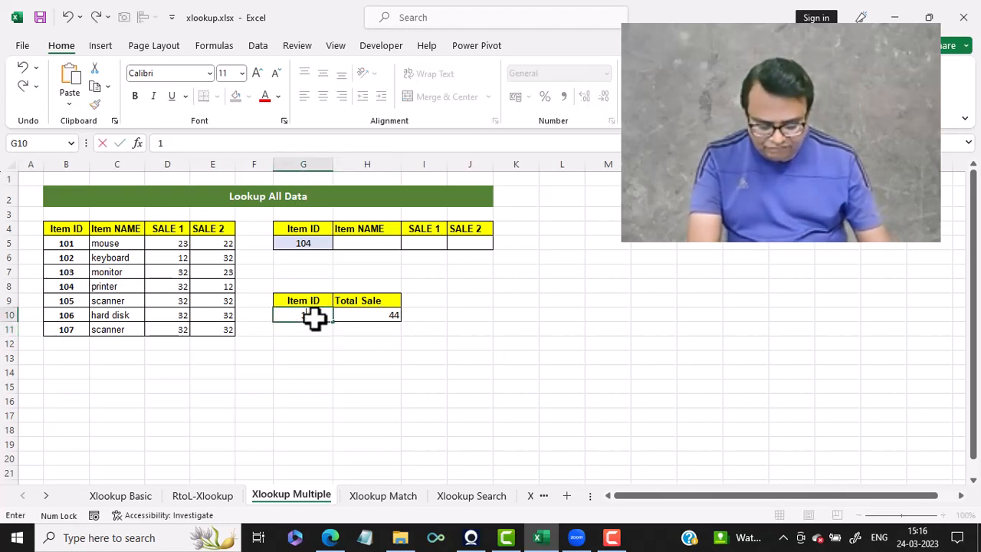
key("Return")
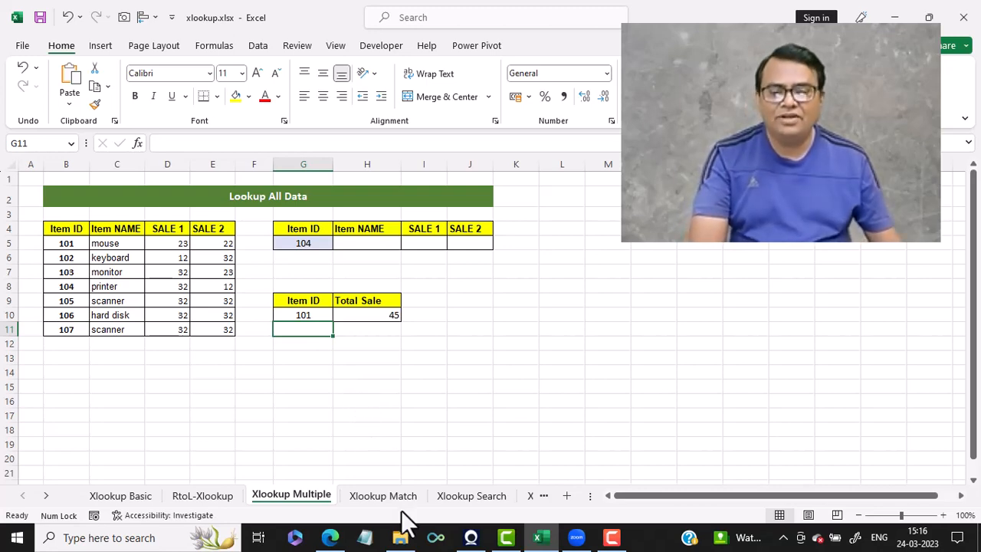
On the Xlookup Match sheet, replace the formula in H4 with =XLOOKUP(G4,B4:B10,C4:E10,,1), using match mode 1 for exact match or next larger item.
left_click(383, 495)
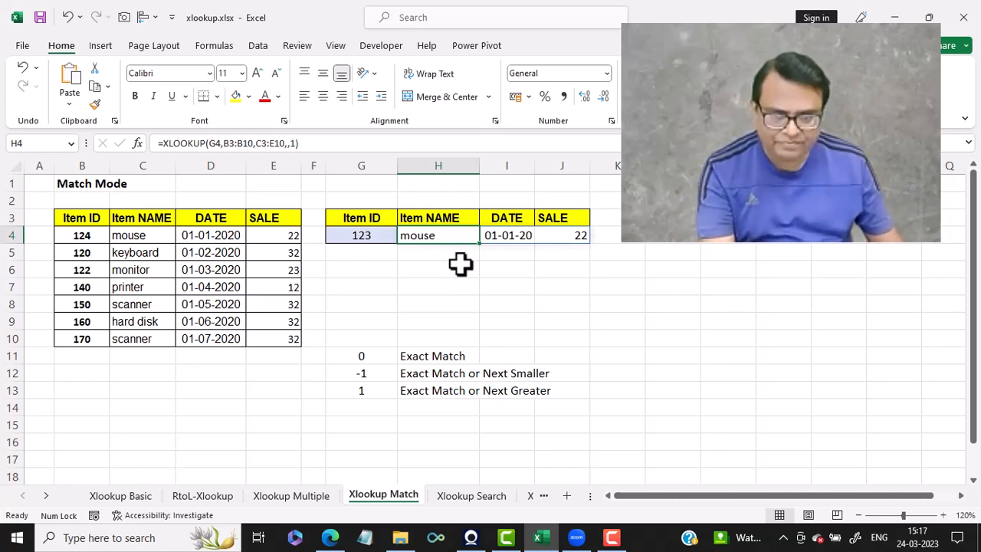
key("Delete")
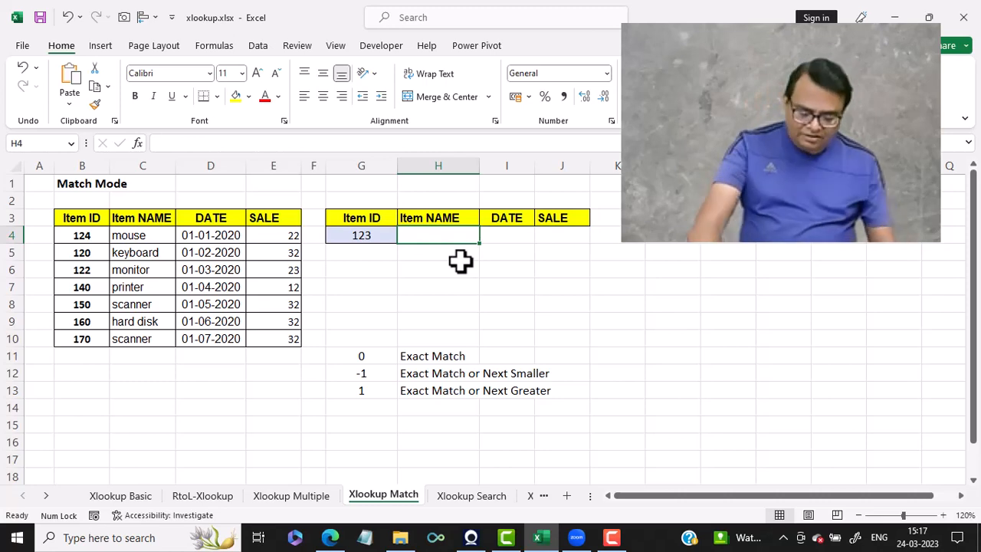
type("=x")
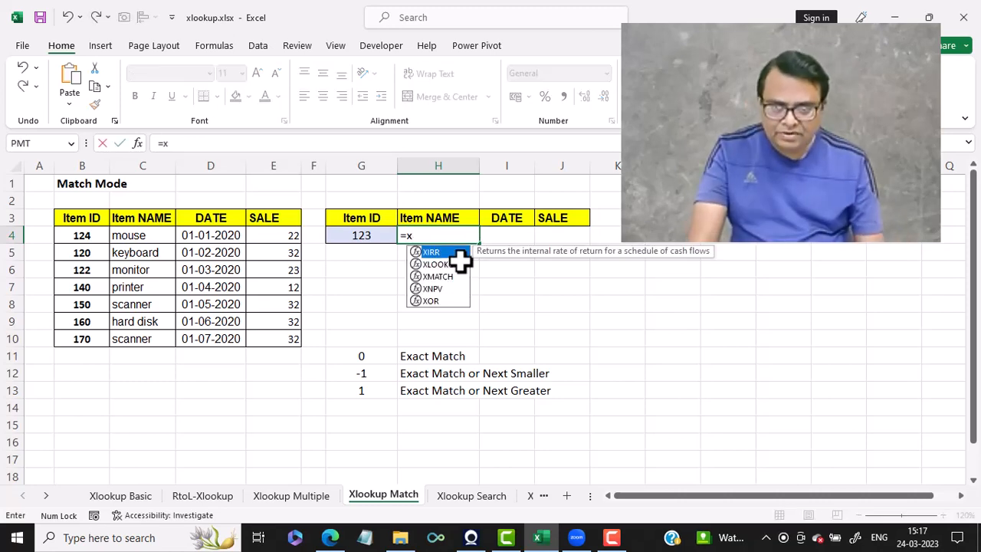
type("looku")
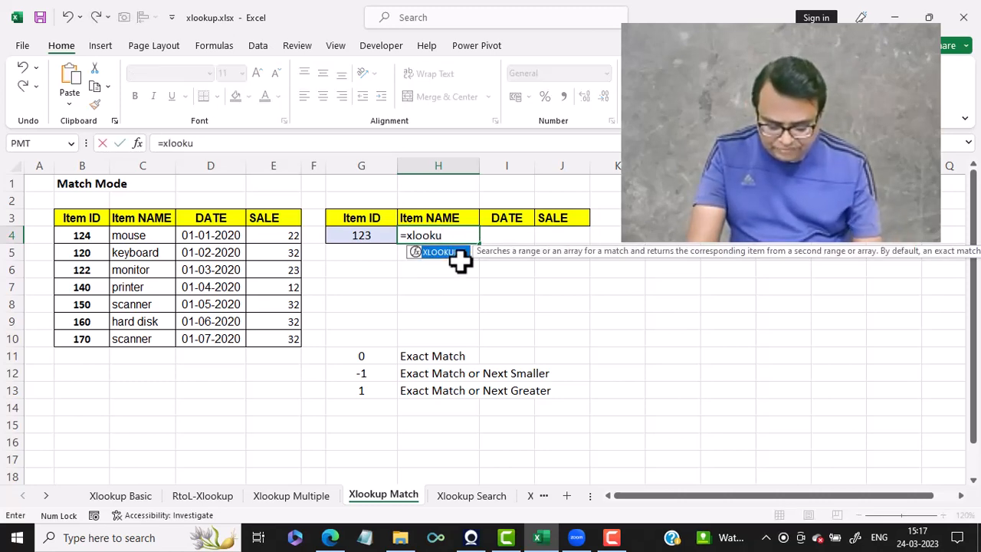
type("p(")
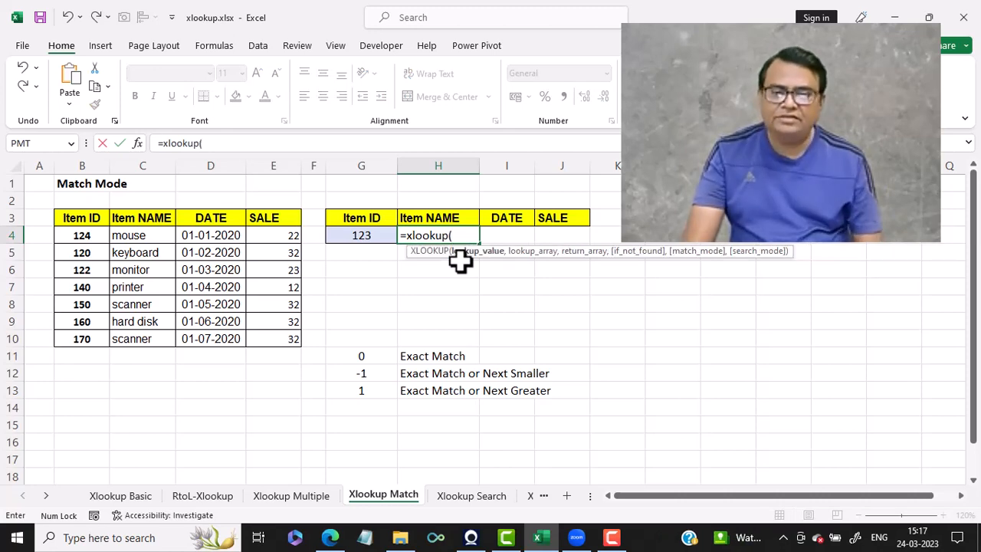
left_click(365, 238)
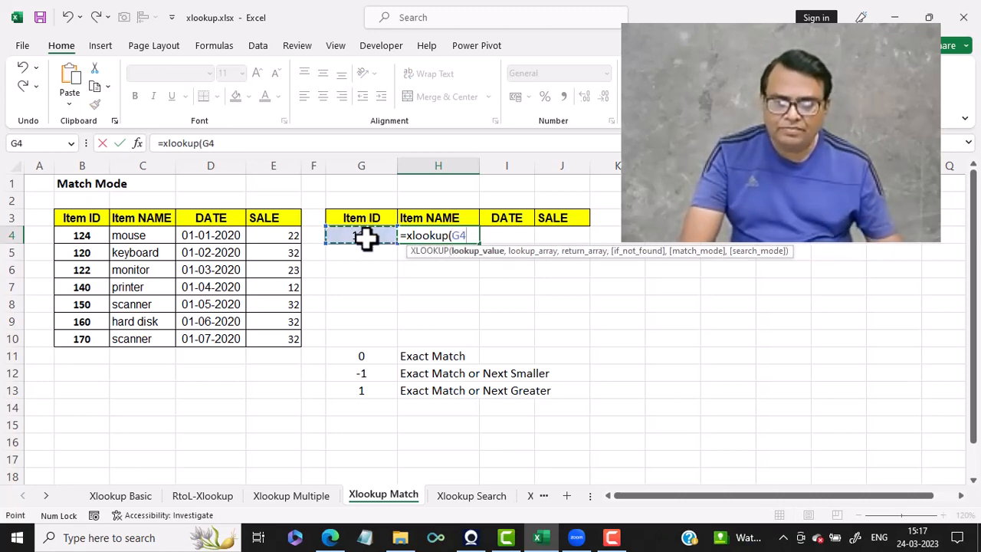
type(",")
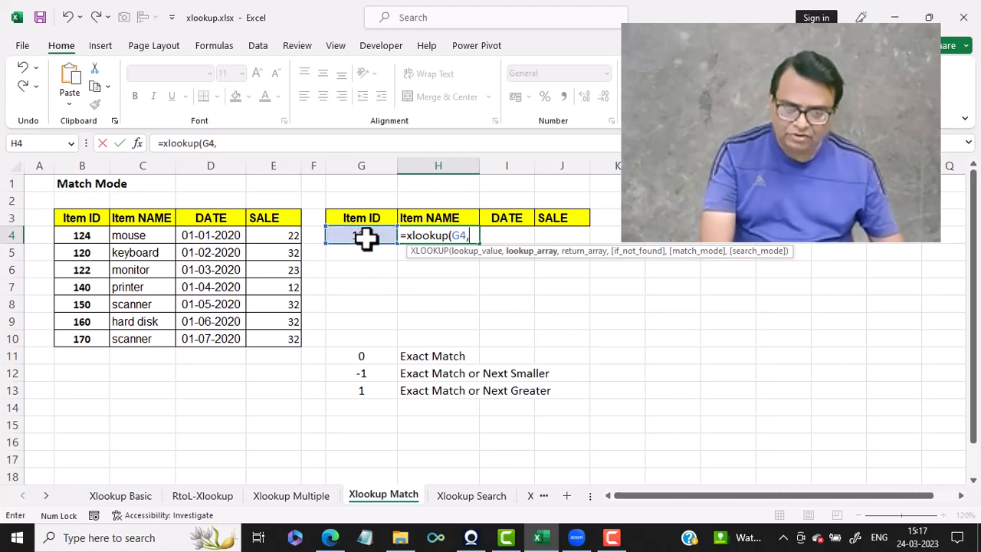
left_click_drag(83, 236, 90, 339)
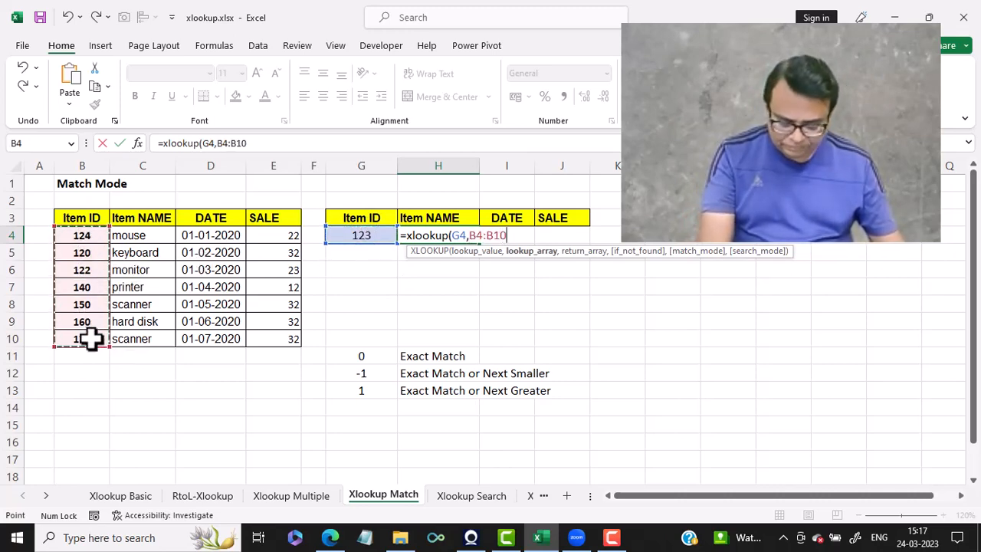
type(",")
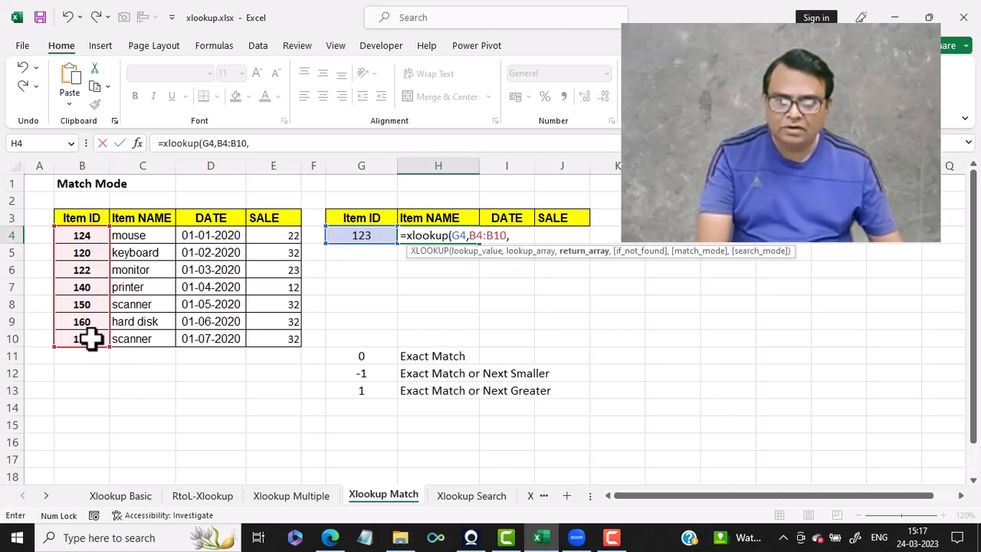
left_click(136, 234)
left_click_drag(201, 243, 263, 338)
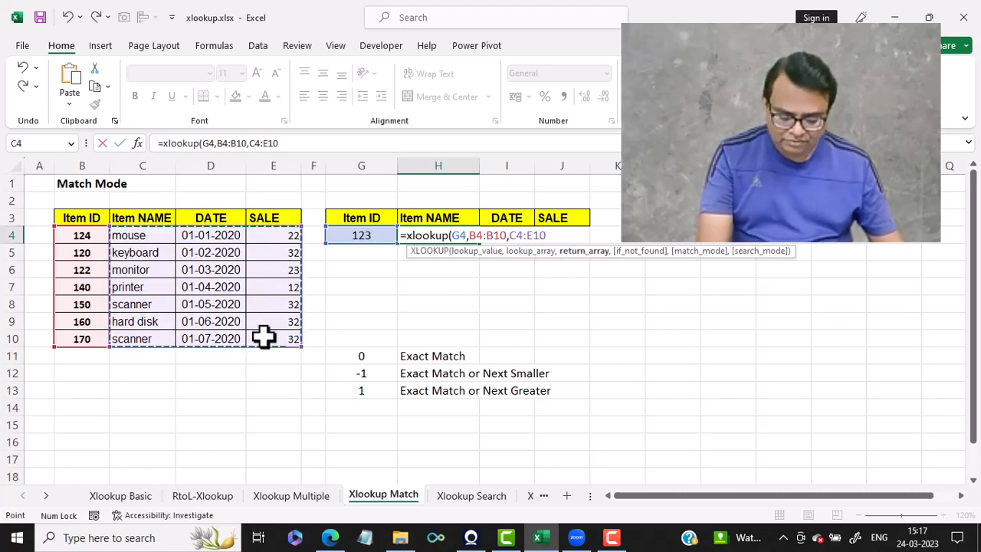
type(",")
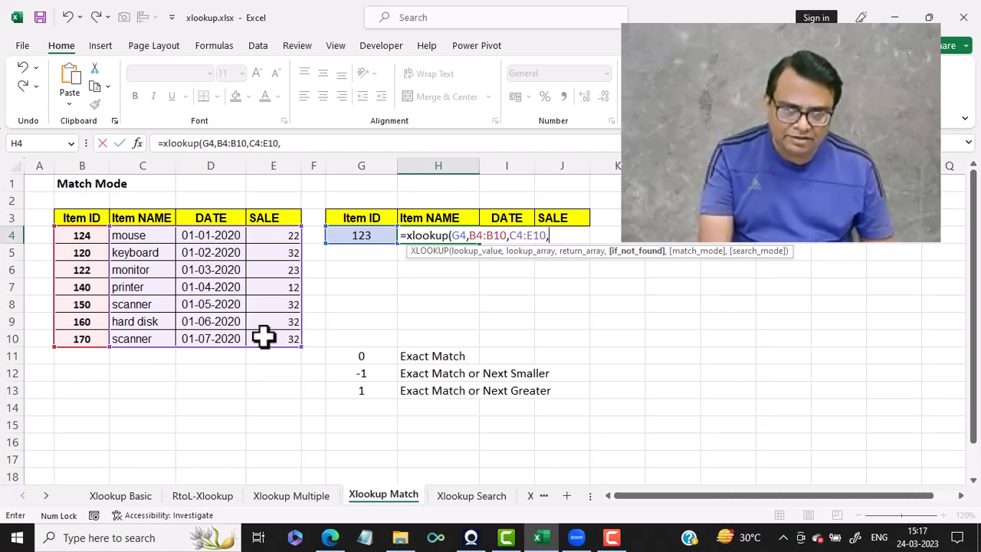
type(",")
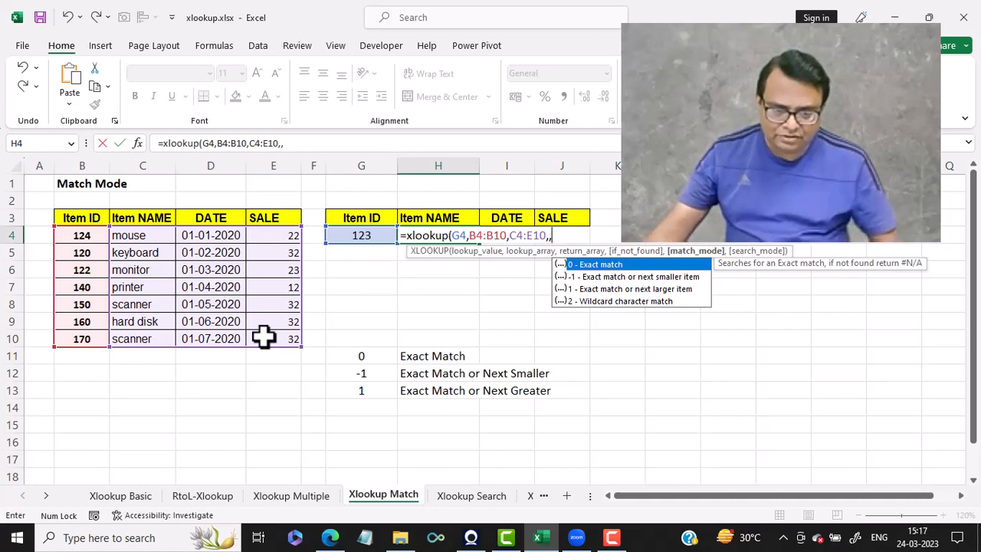
type("1")
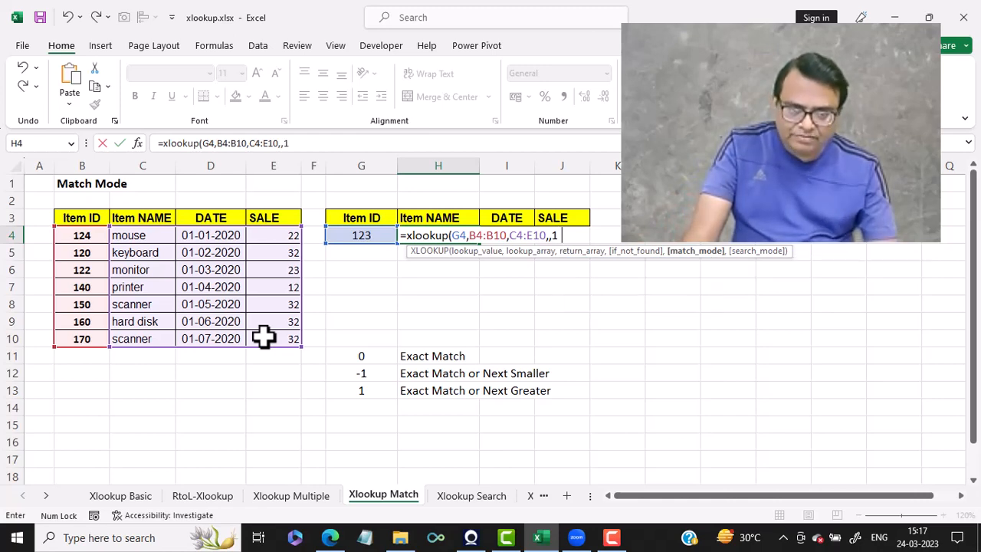
type(")")
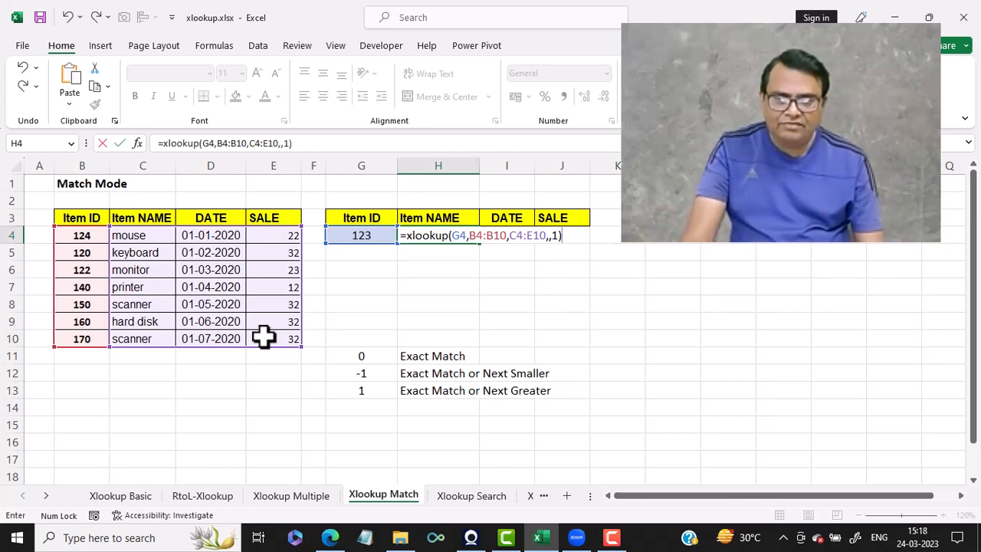
key("Return")
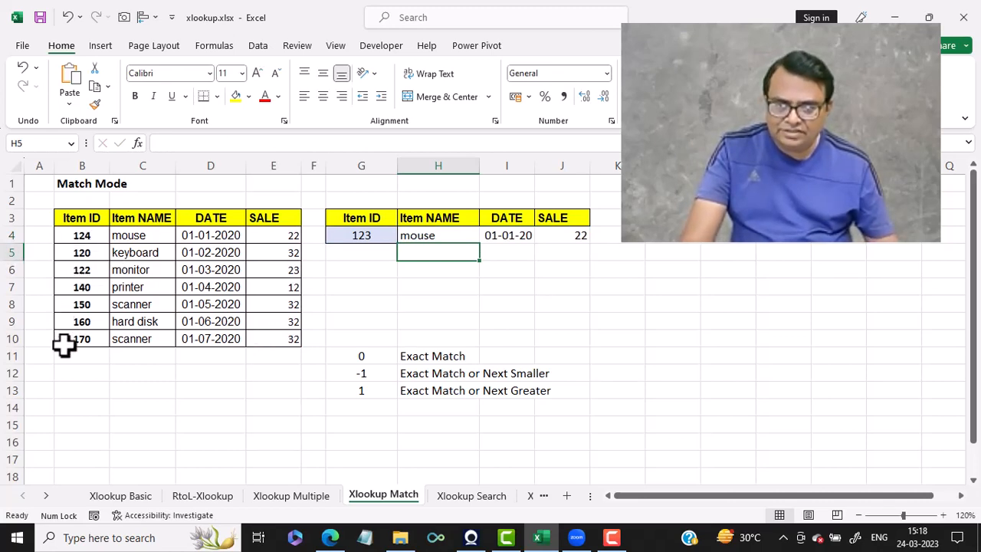
left_click(79, 273)
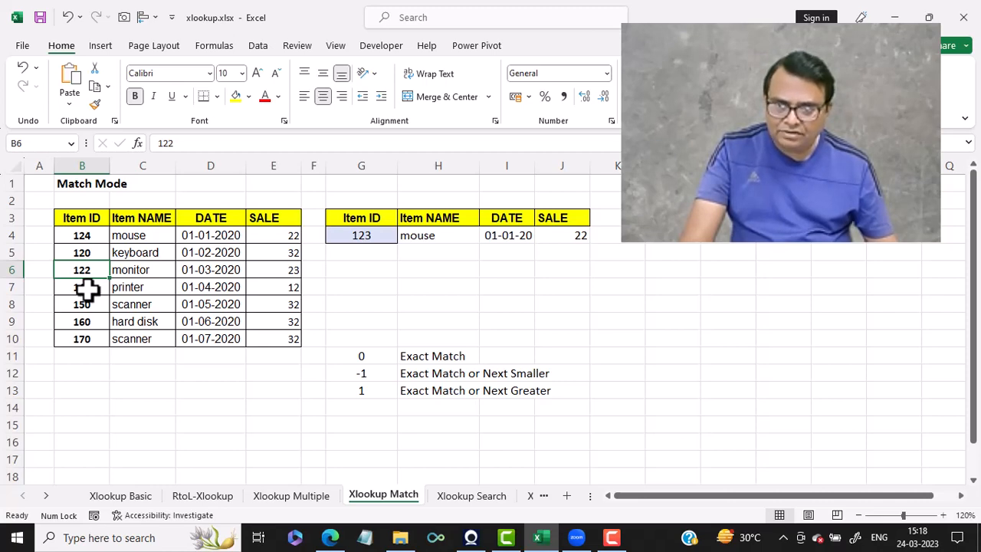
left_click(87, 235)
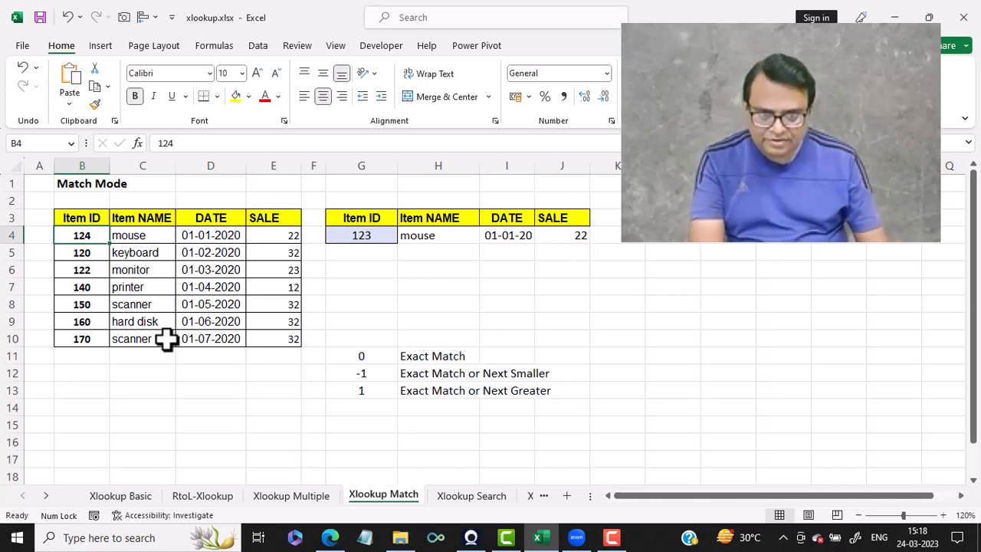
type("1")
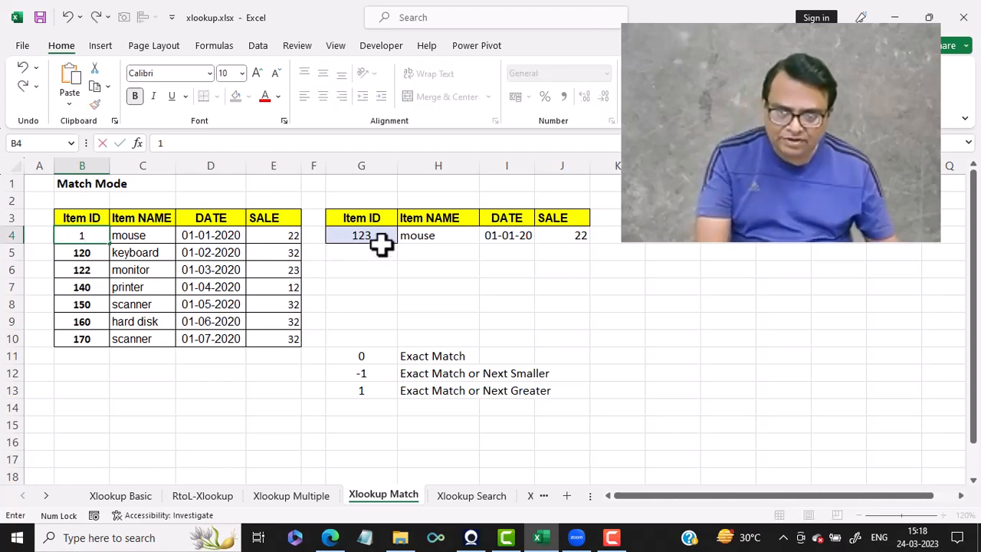
key("Escape")
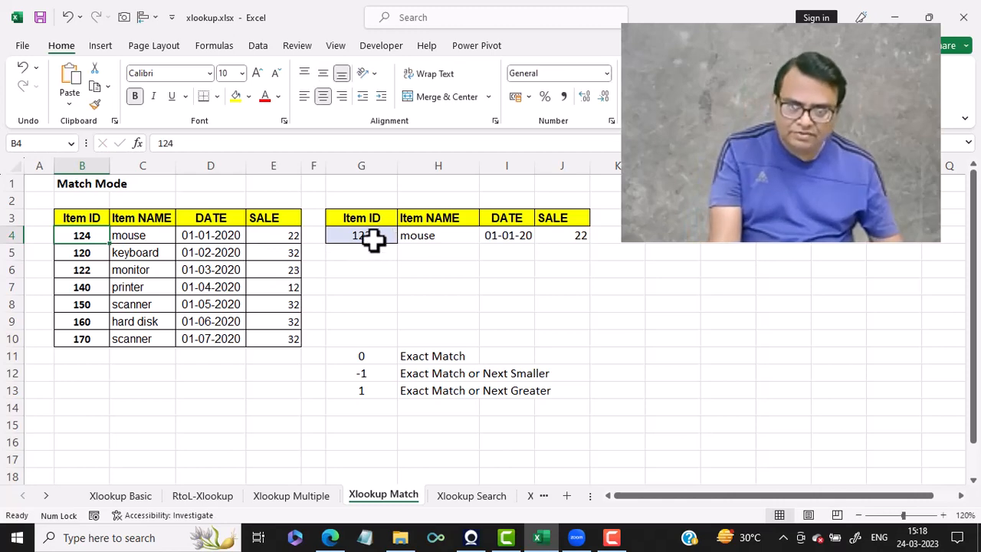
Test the next-larger match by setting the item ID in G4 to 165, and to 157.
left_click(375, 239)
type("165")
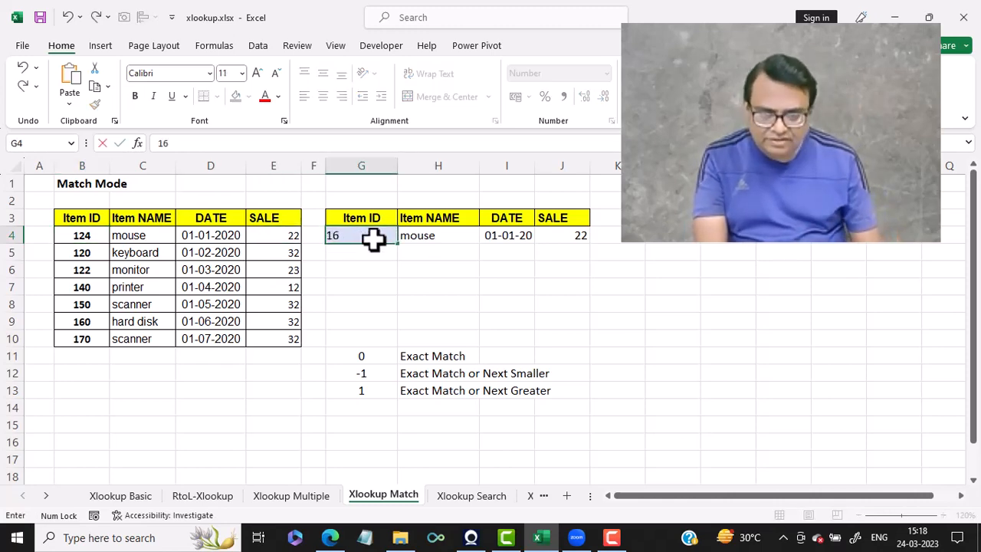
key("Return")
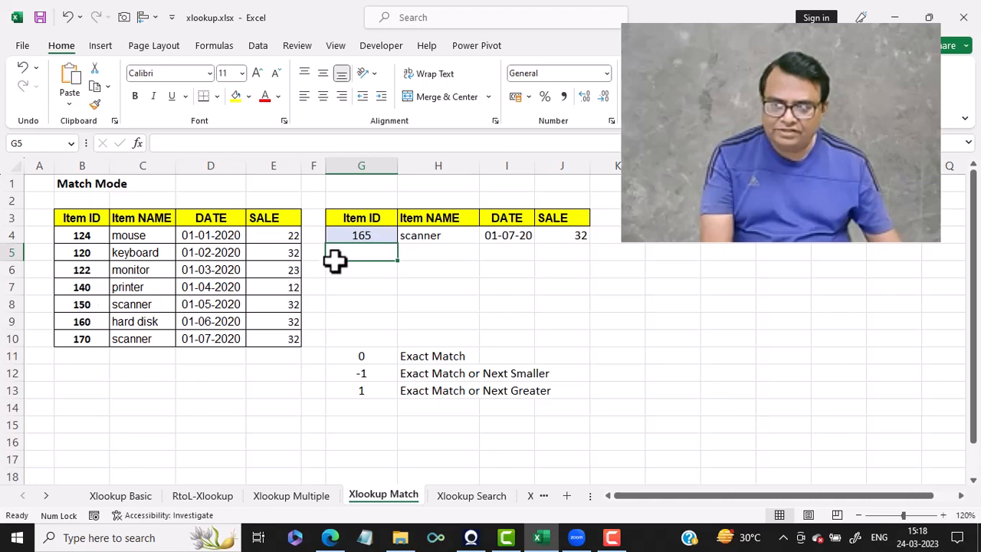
left_click(360, 235)
type("157")
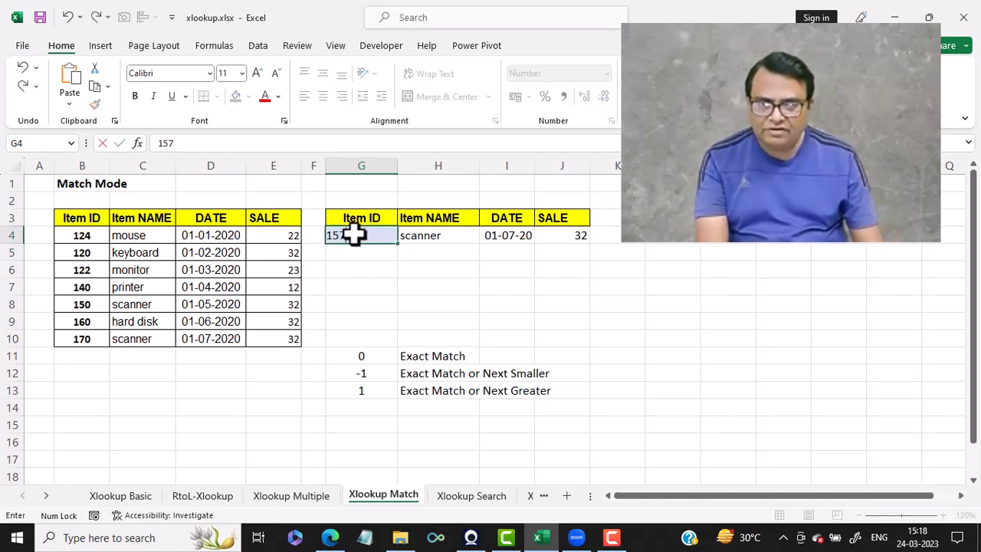
key("Return")
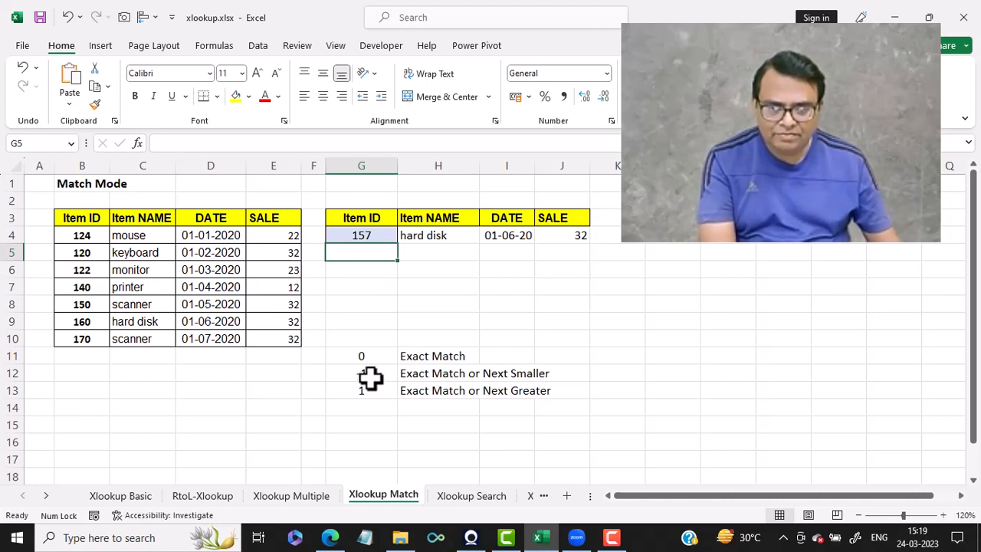
Change the match mode in H4's XLOOKUP formula to -1, for exact match or next smaller item.
left_click(414, 238)
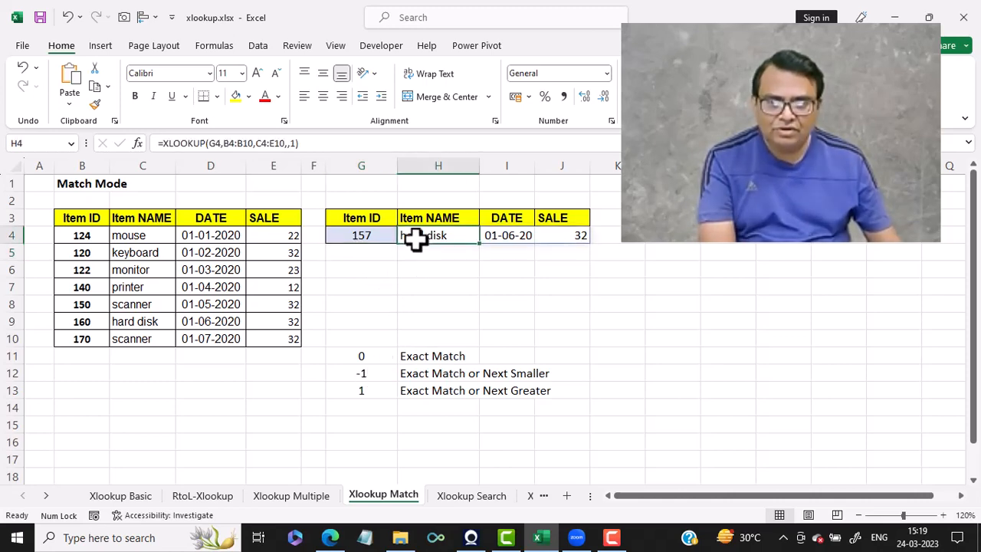
left_click(301, 143)
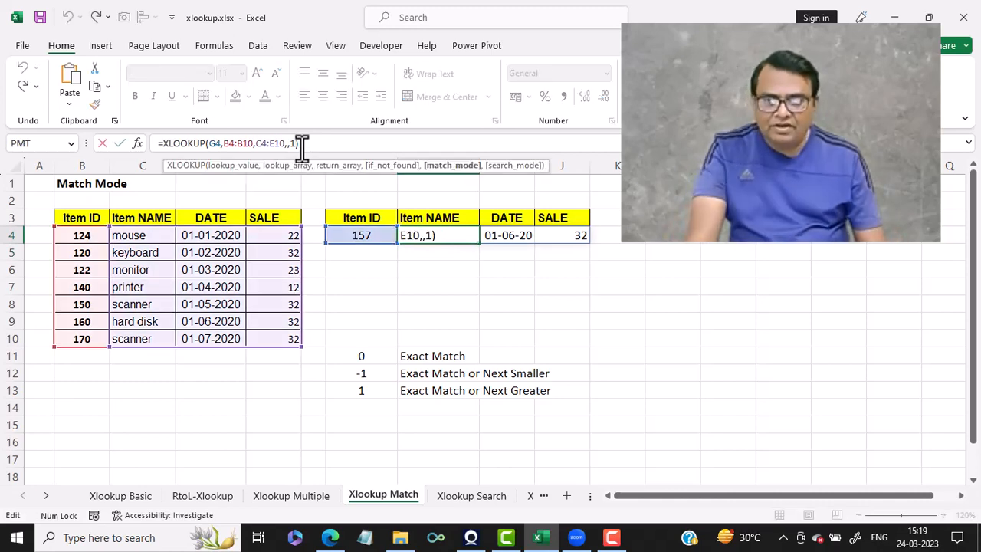
type("-")
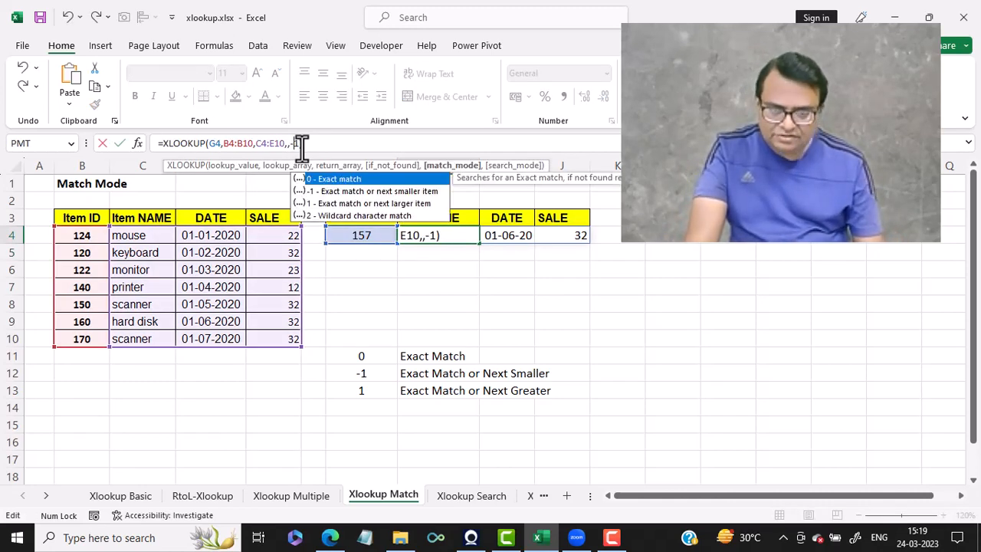
key("Return")
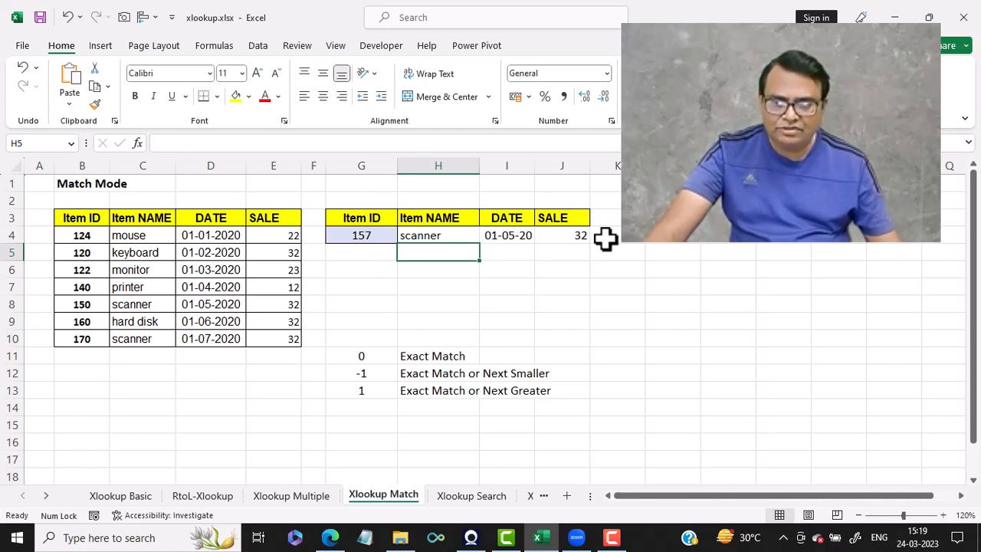
Set the item ID in G4 to 141 to test the next-smaller match.
left_click(366, 240)
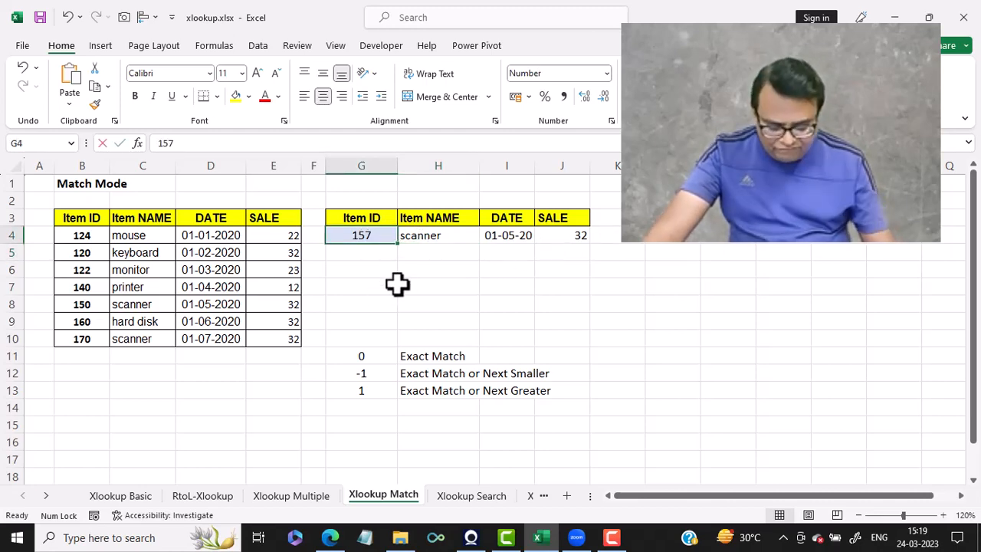
type("141")
key("Return")
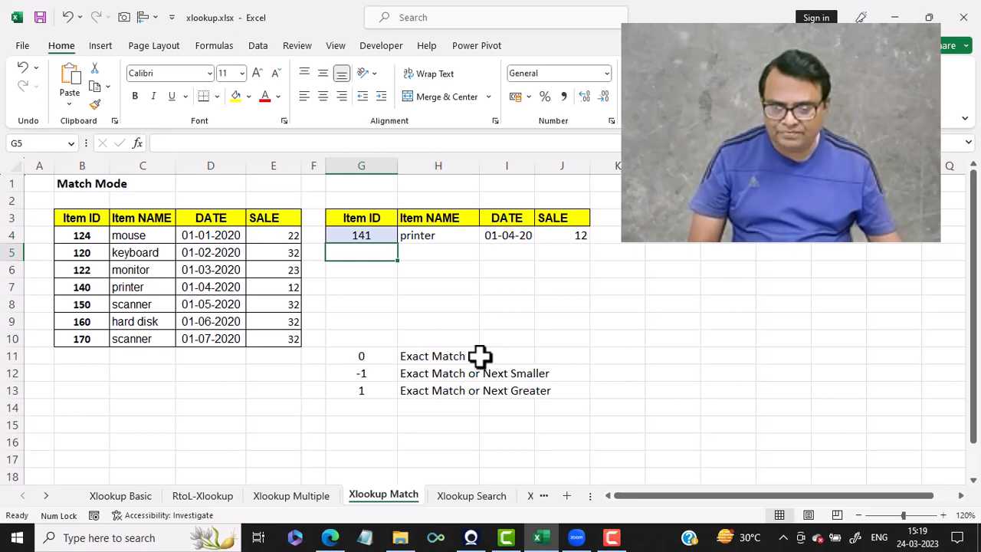
On the Xlookup Search sheet, clear H4 and begin an XLOOKUP formula with lookup value G4, lookup array D4:D10 and return array E4:E10.
left_click(452, 495)
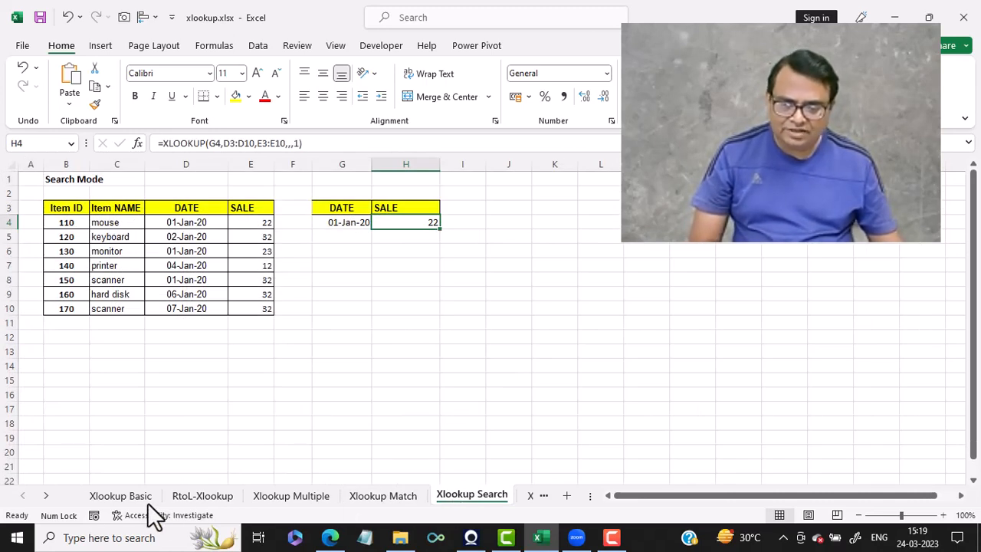
left_click(46, 495)
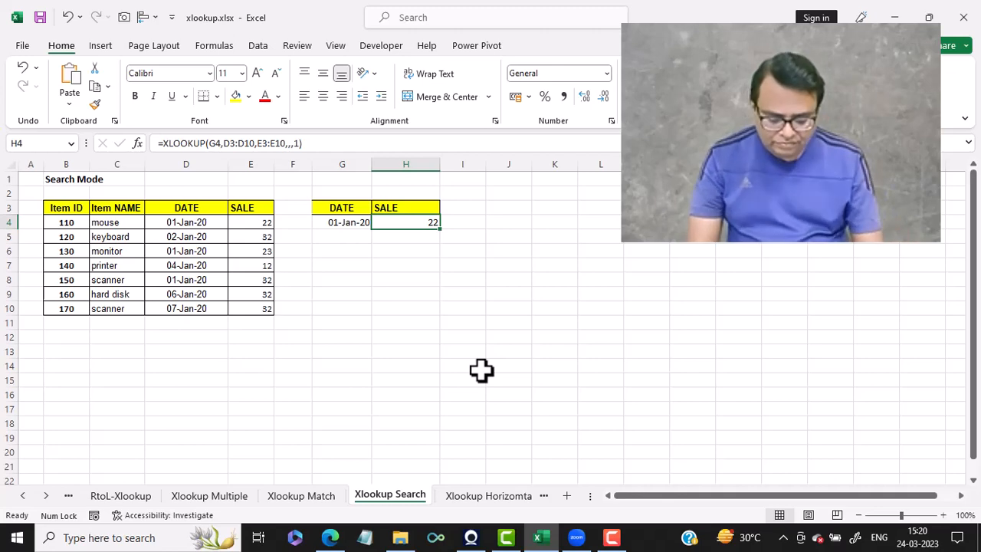
key("Delete")
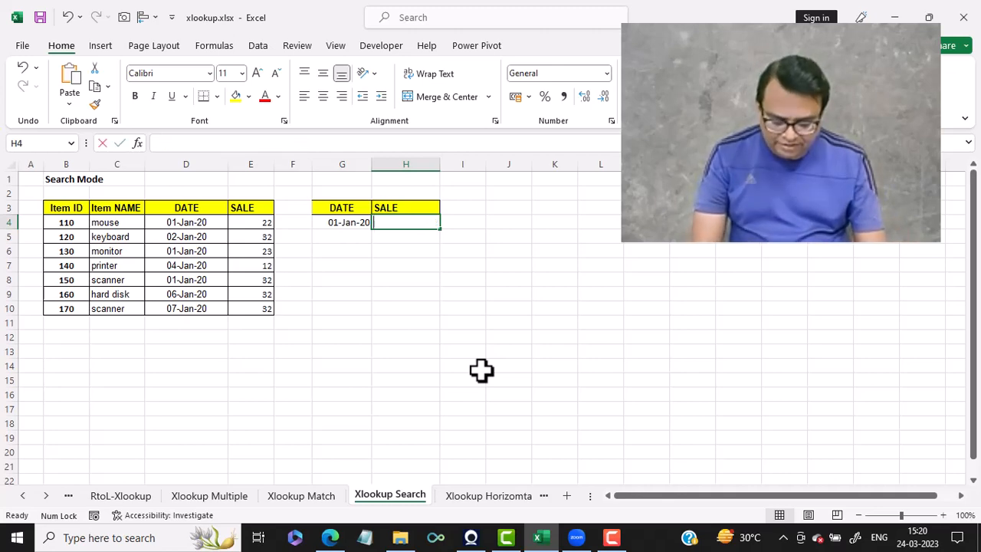
type("=xlookup(")
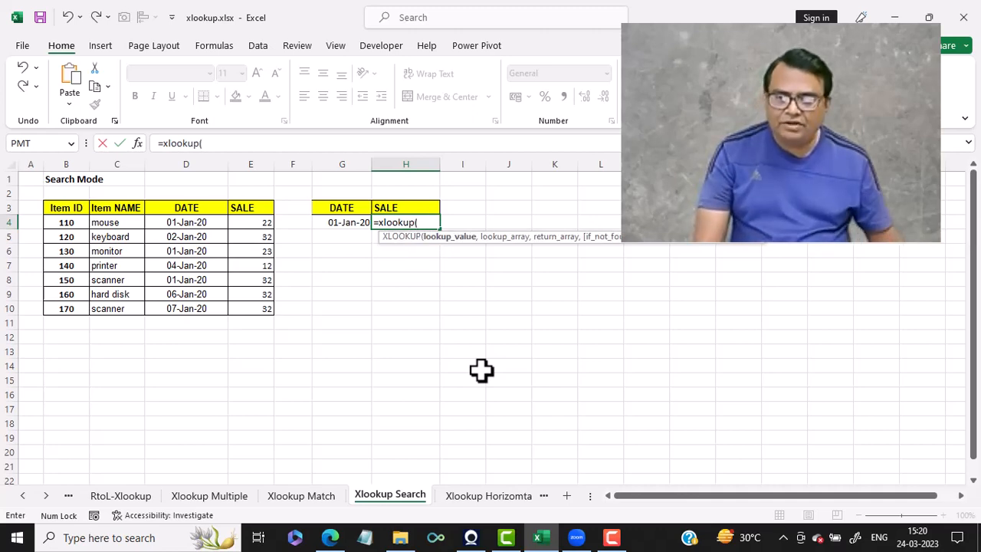
left_click(354, 223)
type(",")
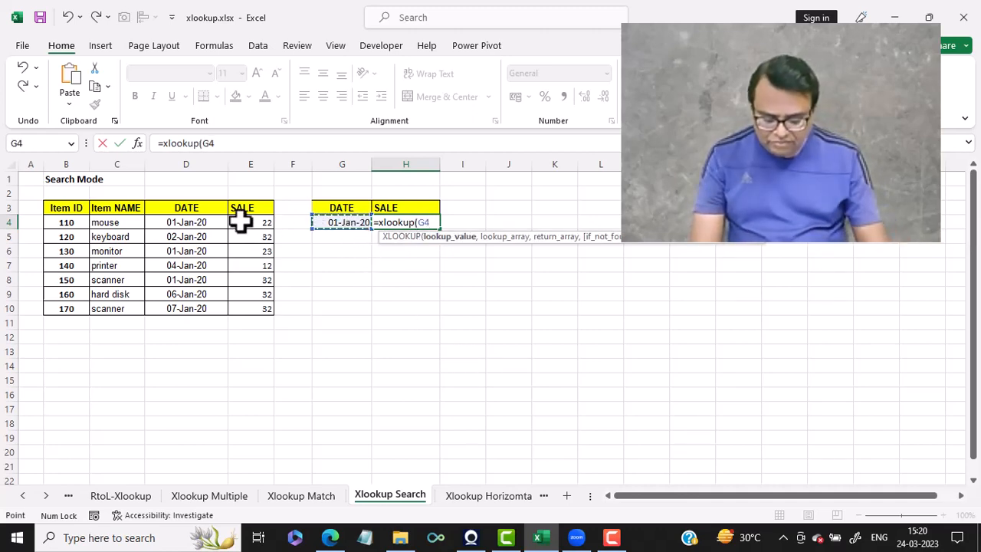
left_click(66, 222)
left_click_drag(175, 222, 175, 305)
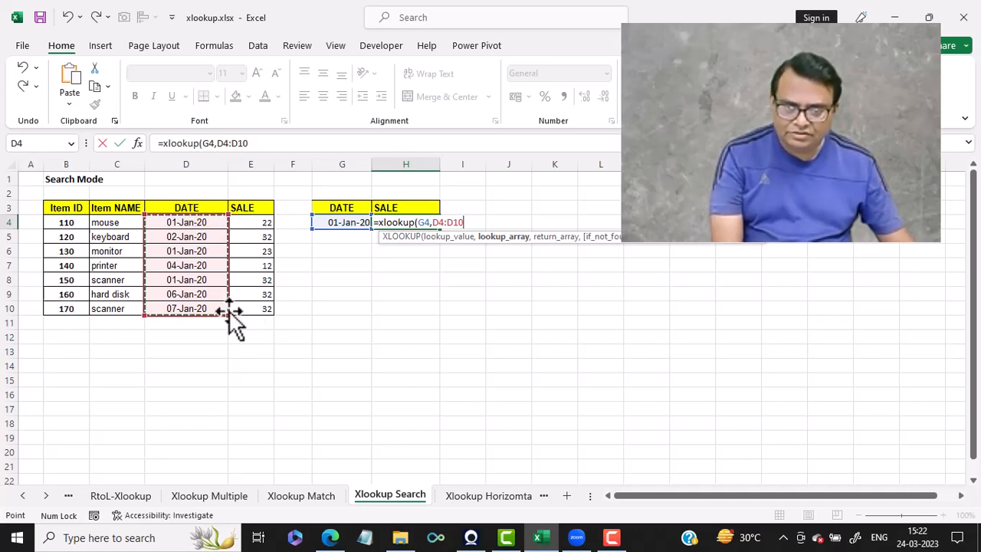
type(",")
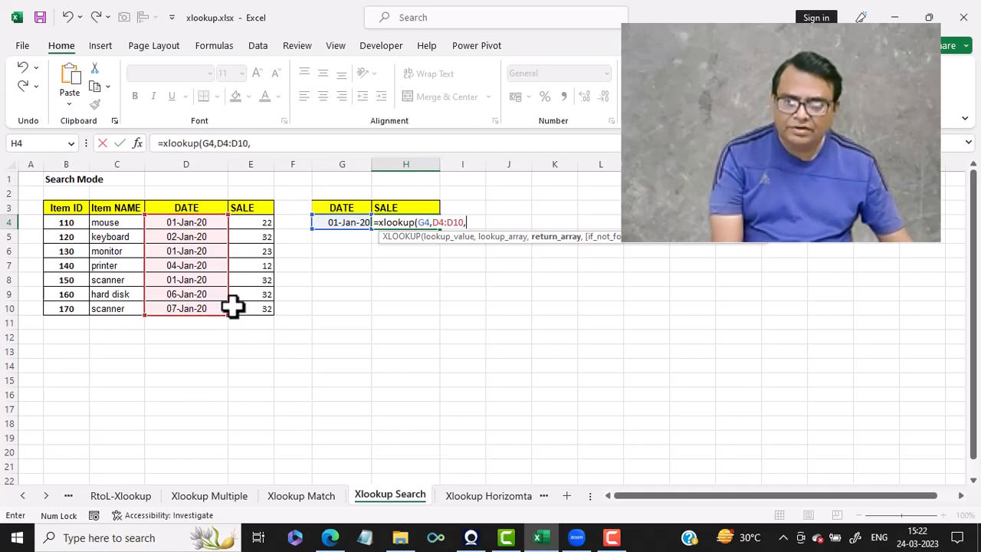
left_click(266, 222)
left_click_drag(265, 222, 260, 304)
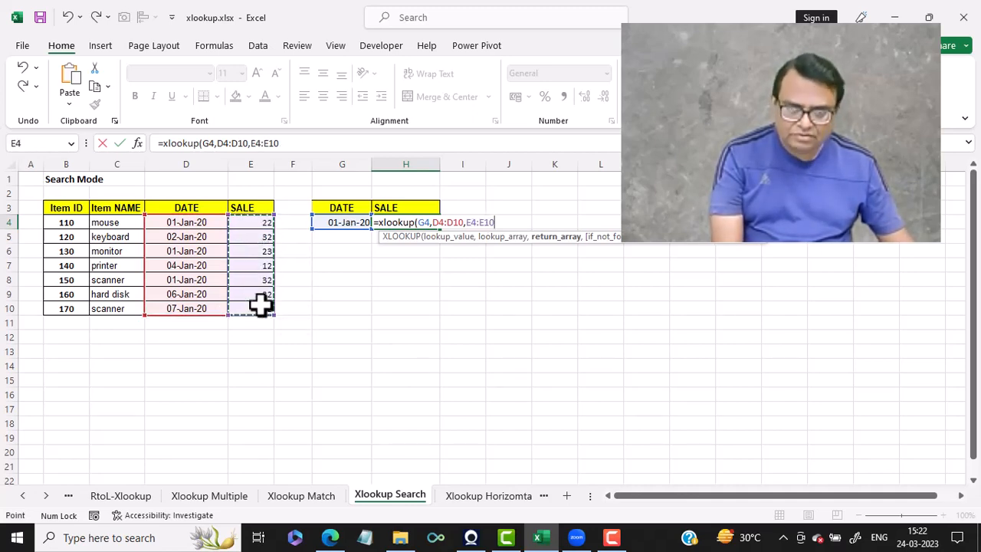
Complete the H4 formula with if_not_found and match_mode left empty and search mode -1 (last-to-first), and select the matching sale in E8.
type(",")
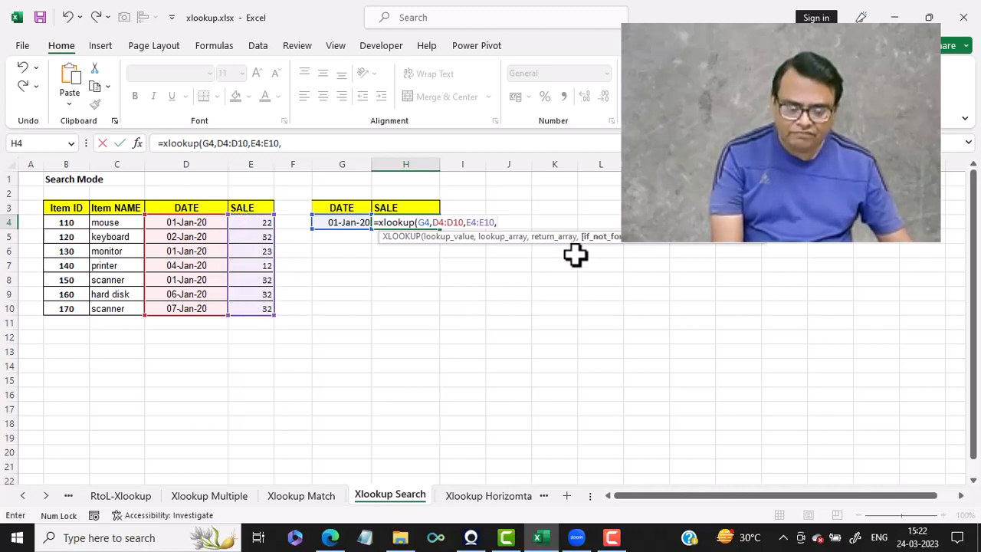
type(",")
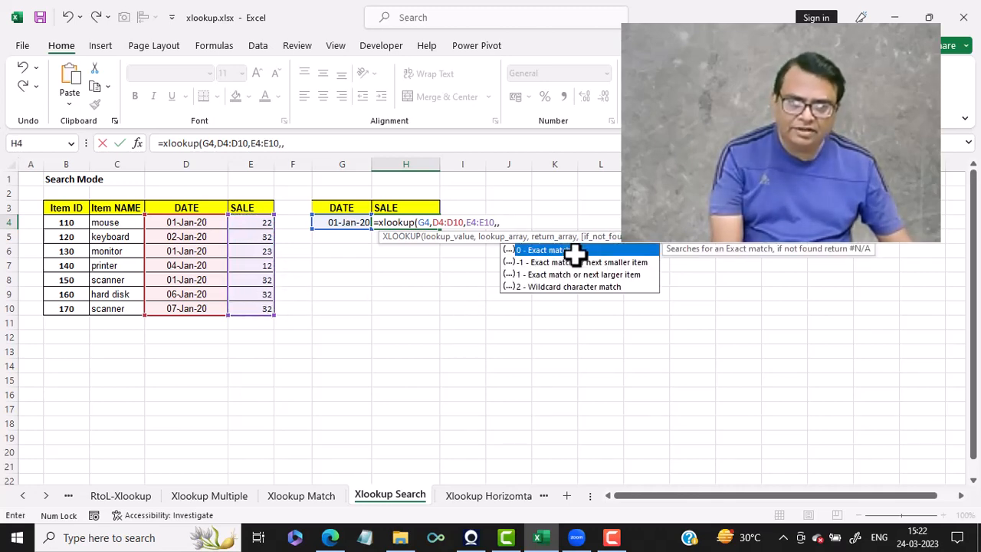
type(",")
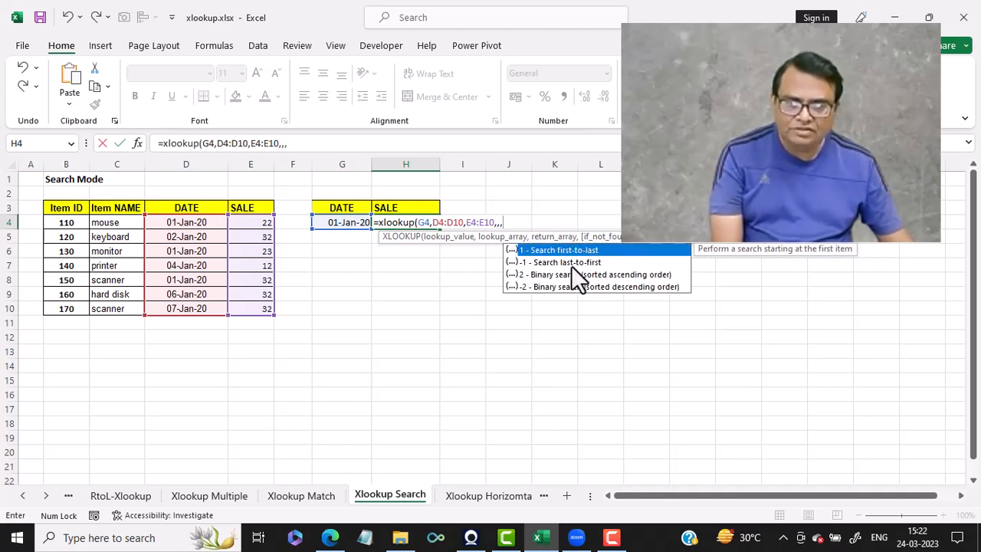
double_click(571, 266)
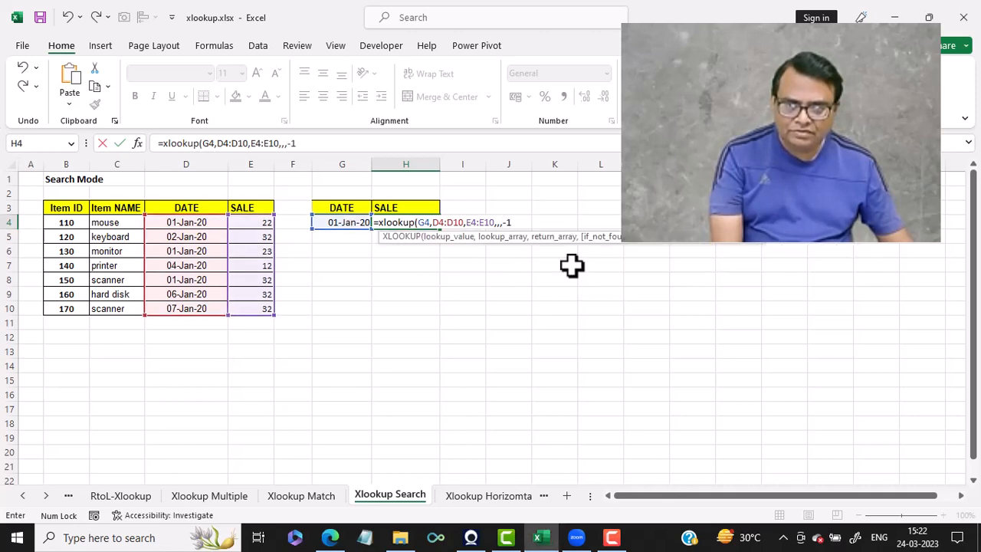
type(")")
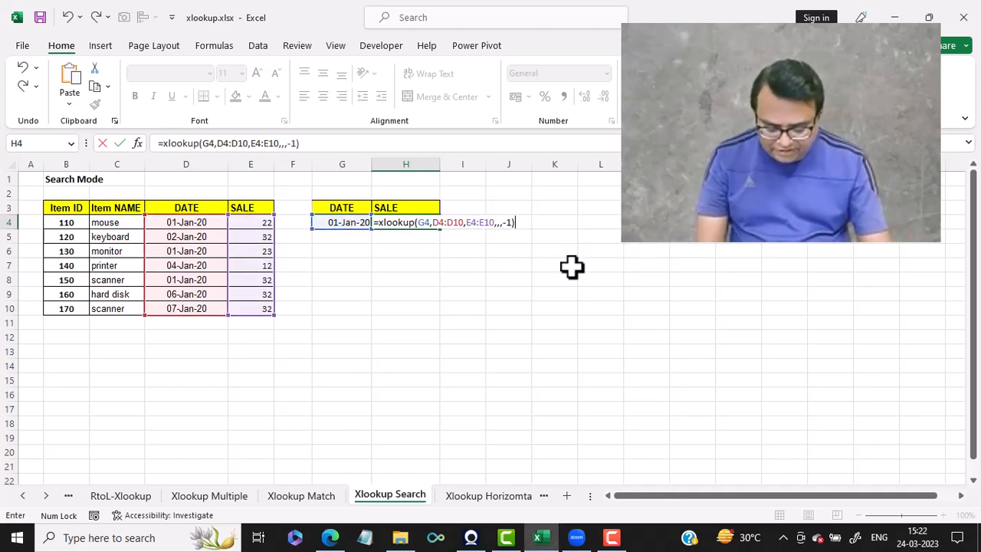
key("Return")
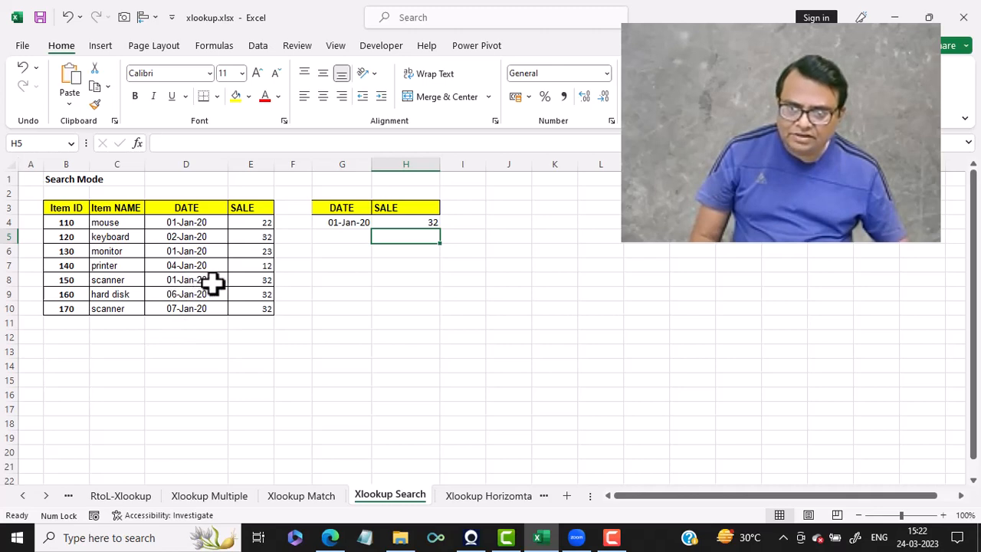
left_click(260, 283)
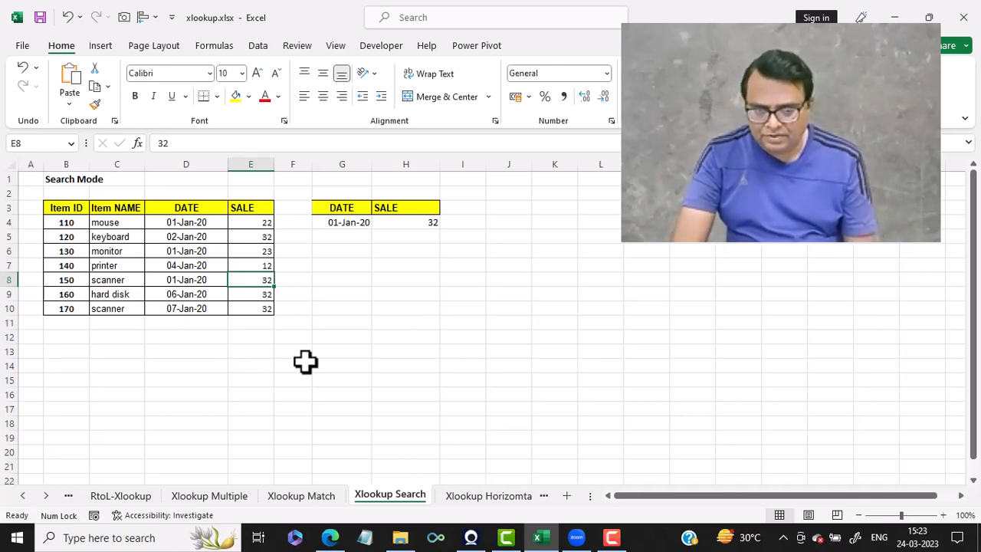
On the Xlookup Horizomtal sheet, apply all borders to the horizontal item table B13:I16.
left_click(503, 500)
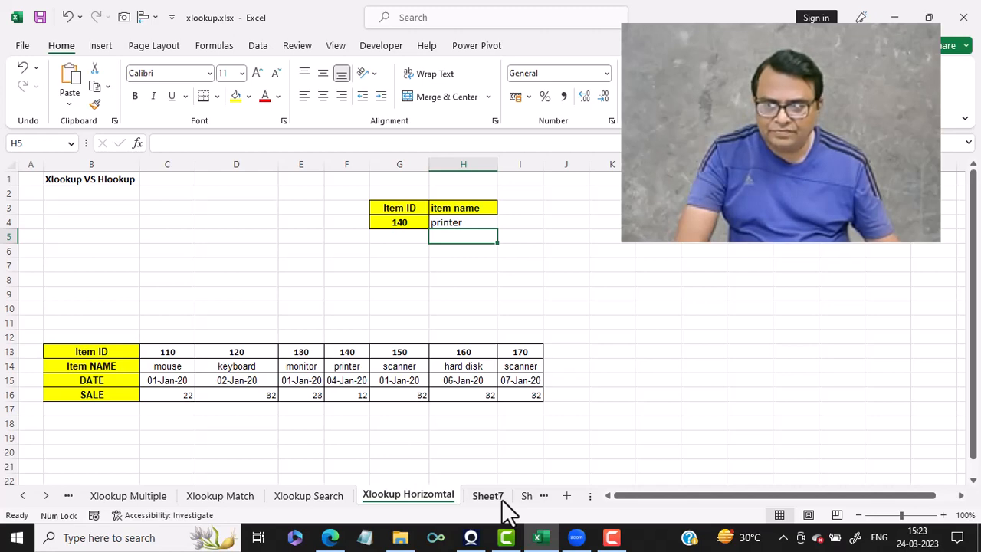
left_click_drag(60, 352, 504, 398)
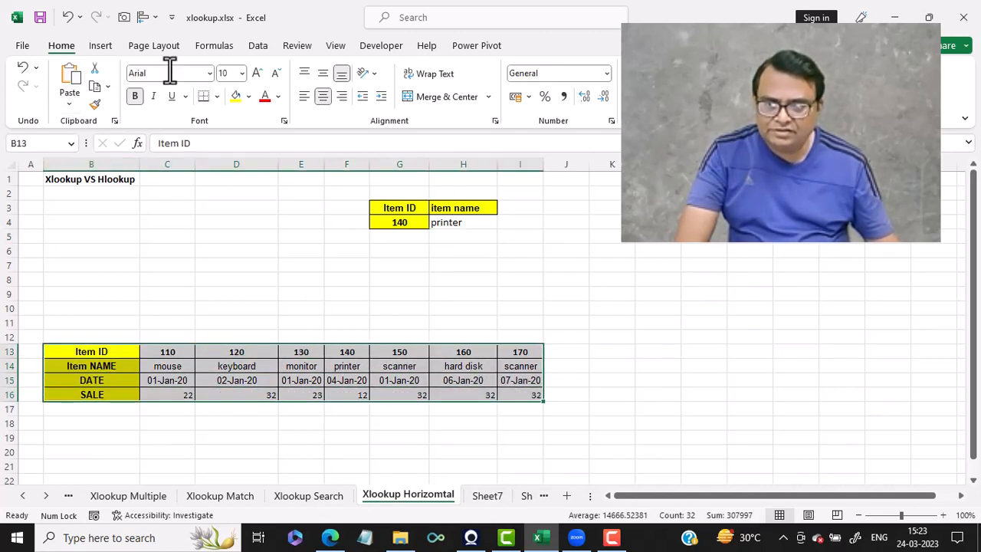
left_click(216, 97)
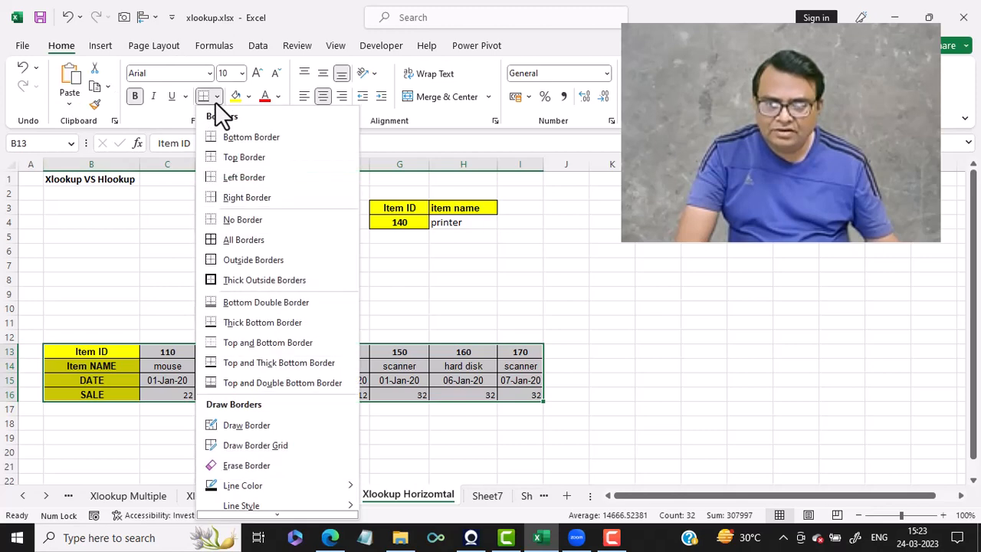
left_click(229, 244)
left_click(182, 377)
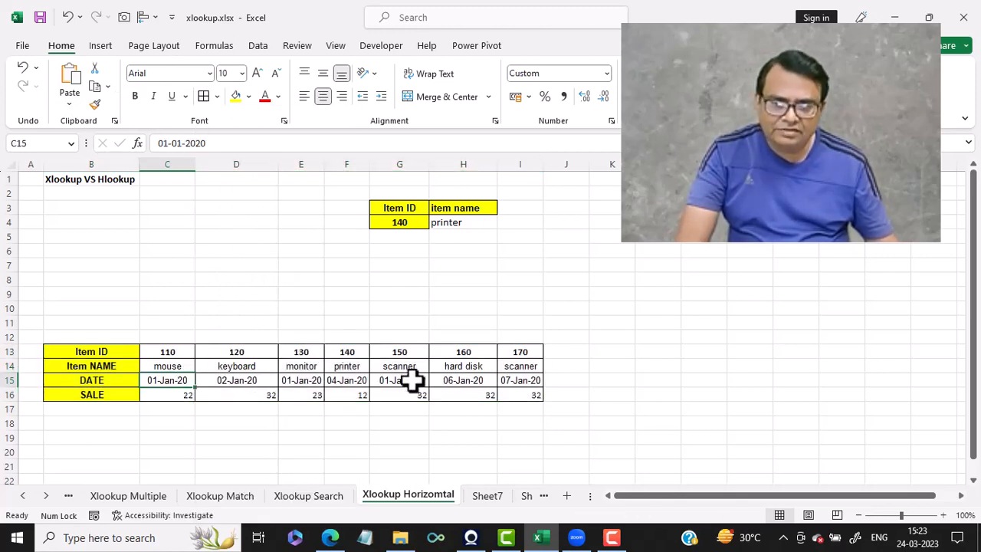
Clear the item name result in H4 and begin a new XLOOKUP formula there with G4 as the lookup value.
left_click(438, 223)
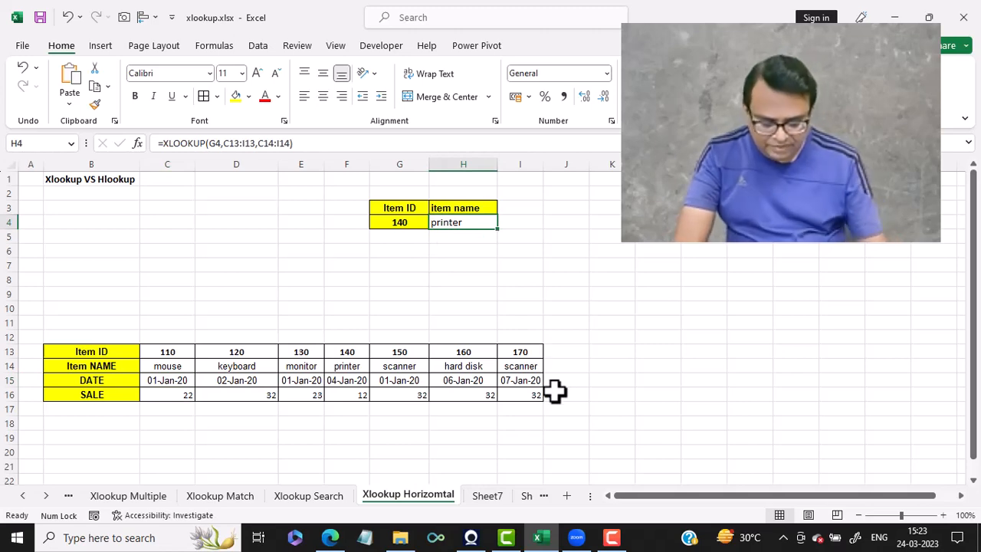
key("Delete")
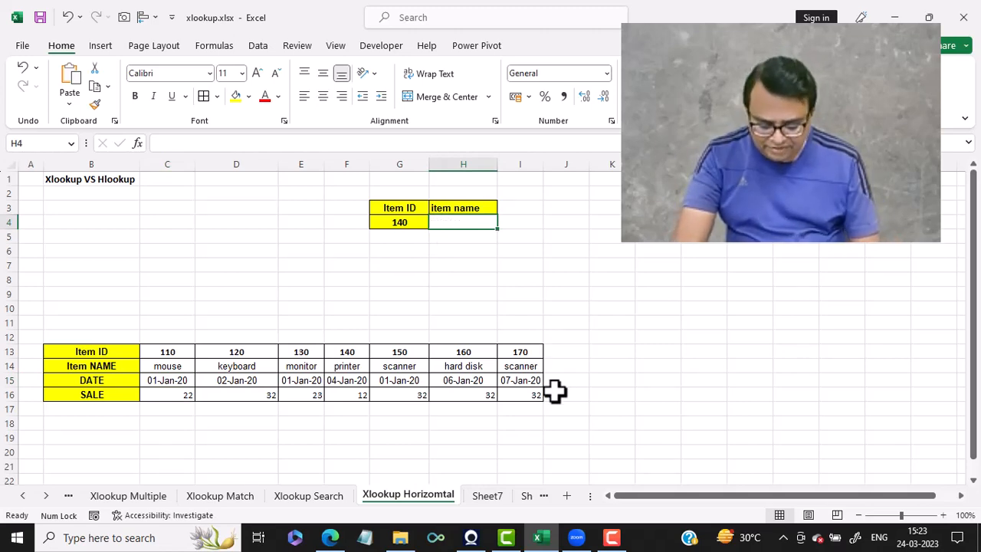
type("=")
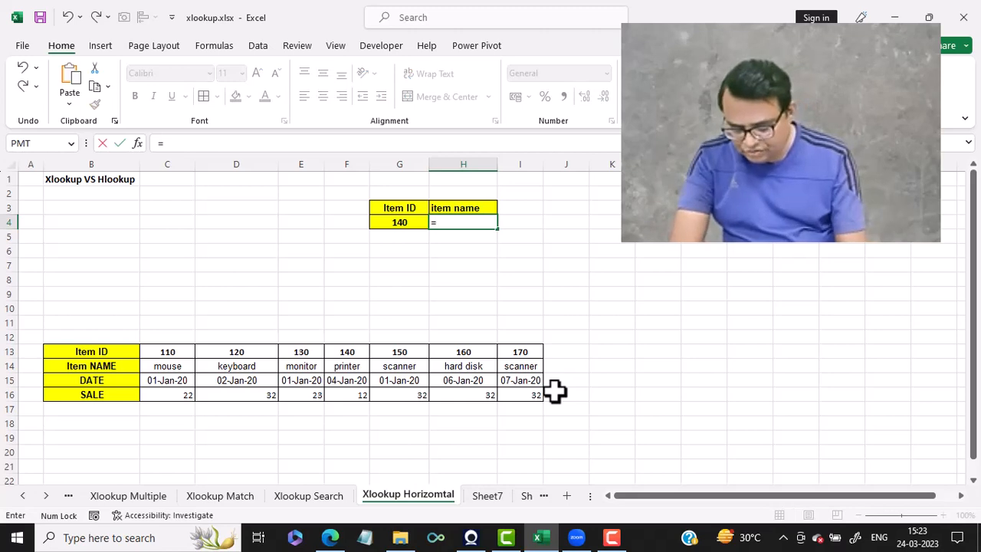
type("xlookup")
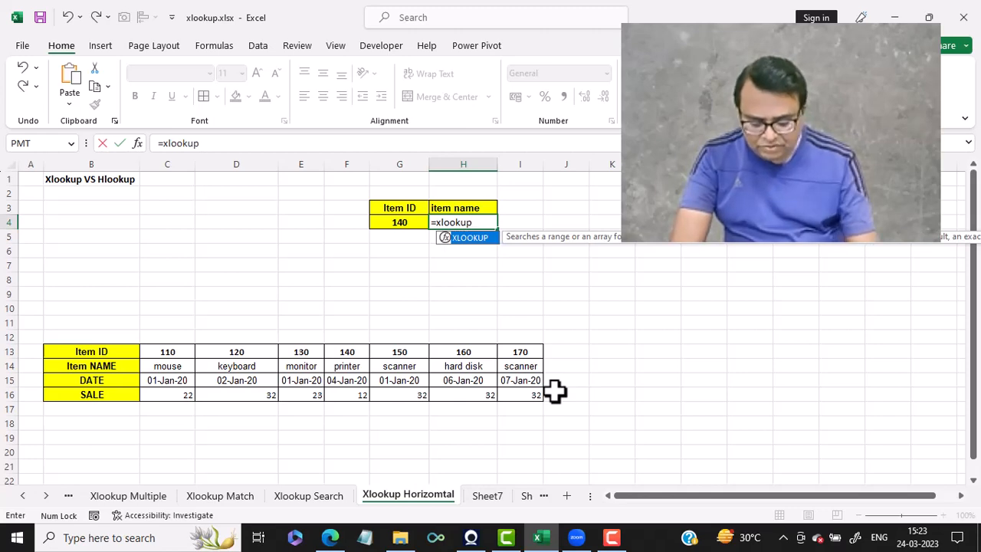
type("(")
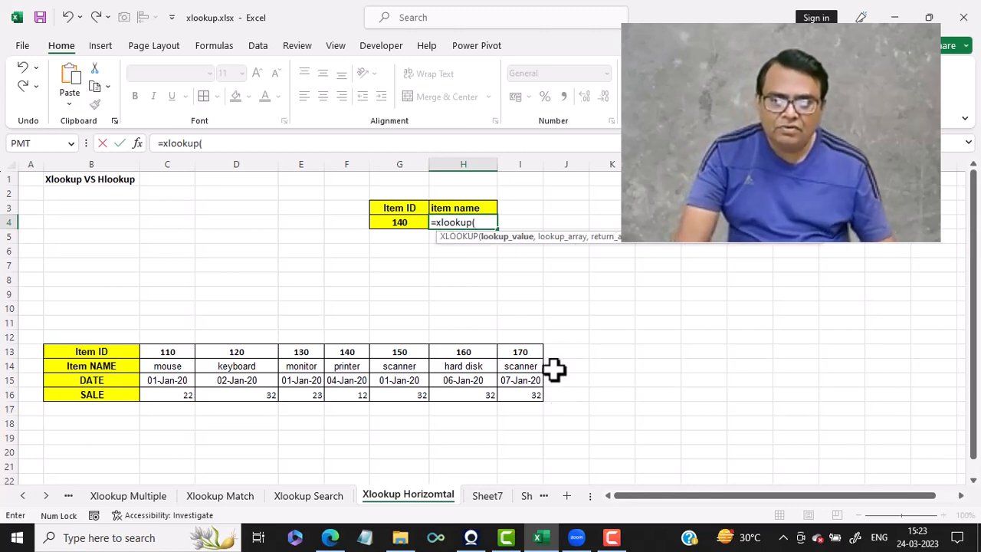
left_click(392, 223)
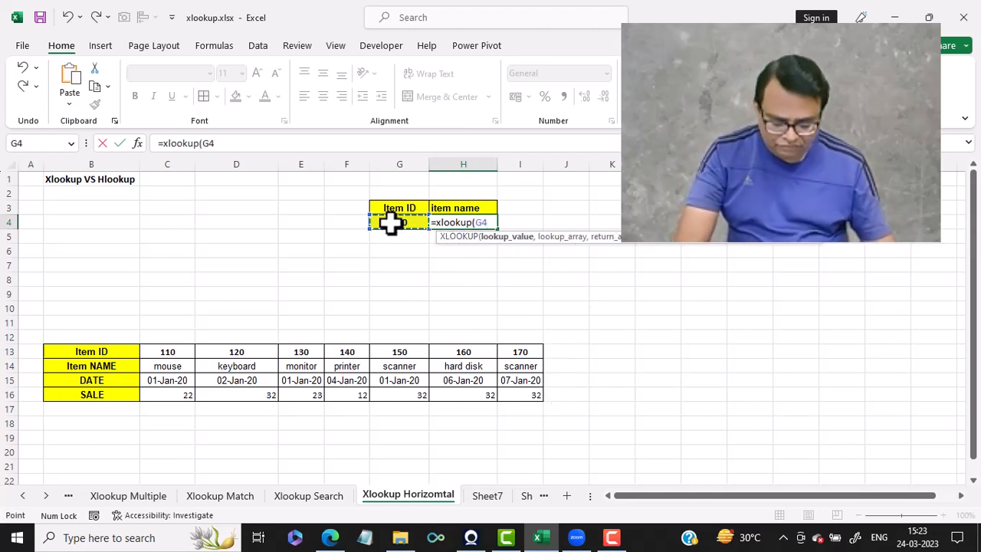
type(",")
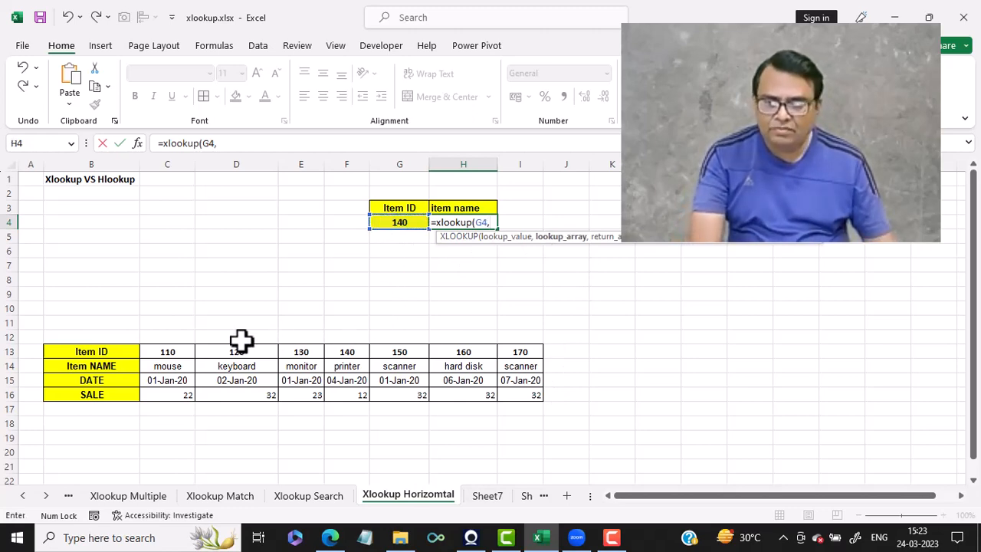
Complete the H4 formula with lookup array C13:I13 (item IDs) and return array C14:I14 (item names).
left_click_drag(162, 352, 521, 351)
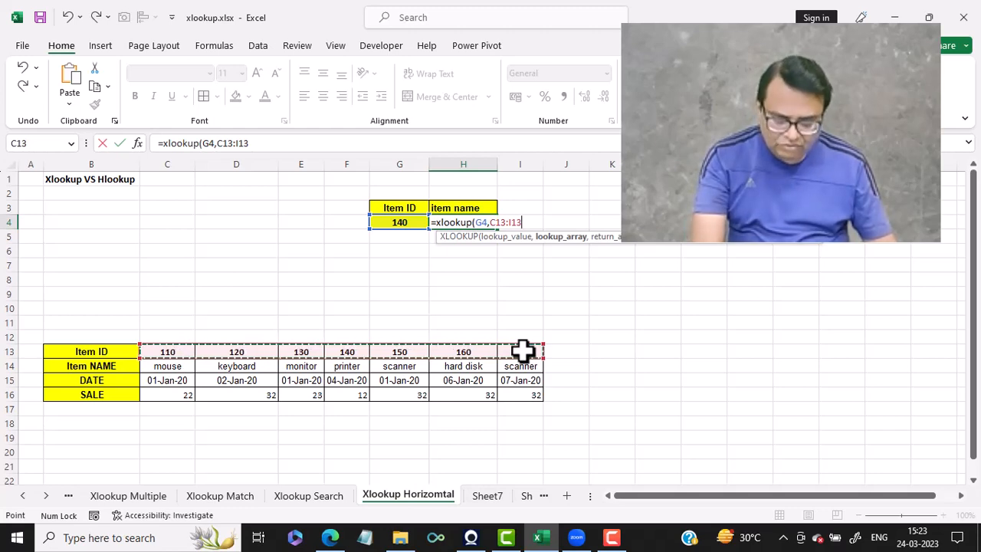
type(",")
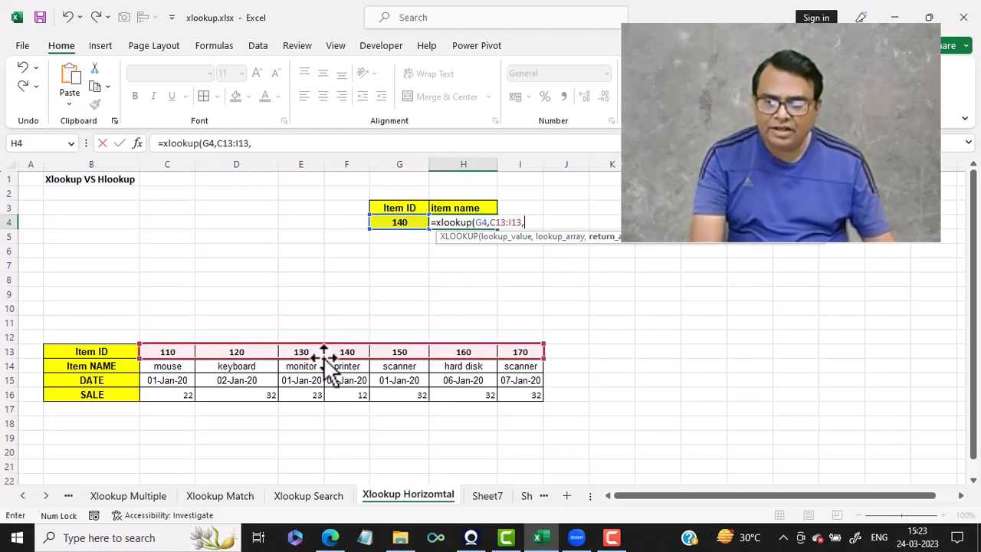
left_click(175, 370)
left_click_drag(175, 369, 525, 368)
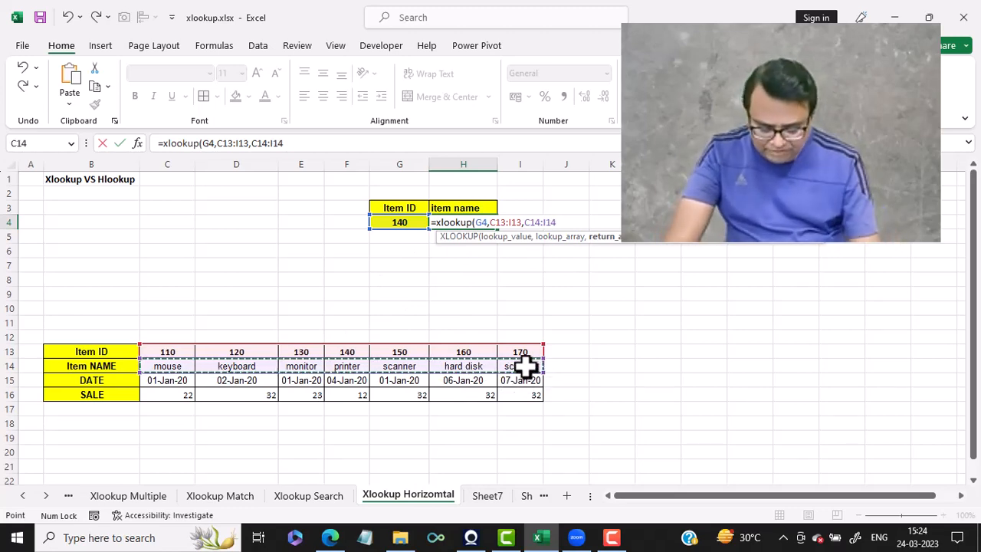
type(")")
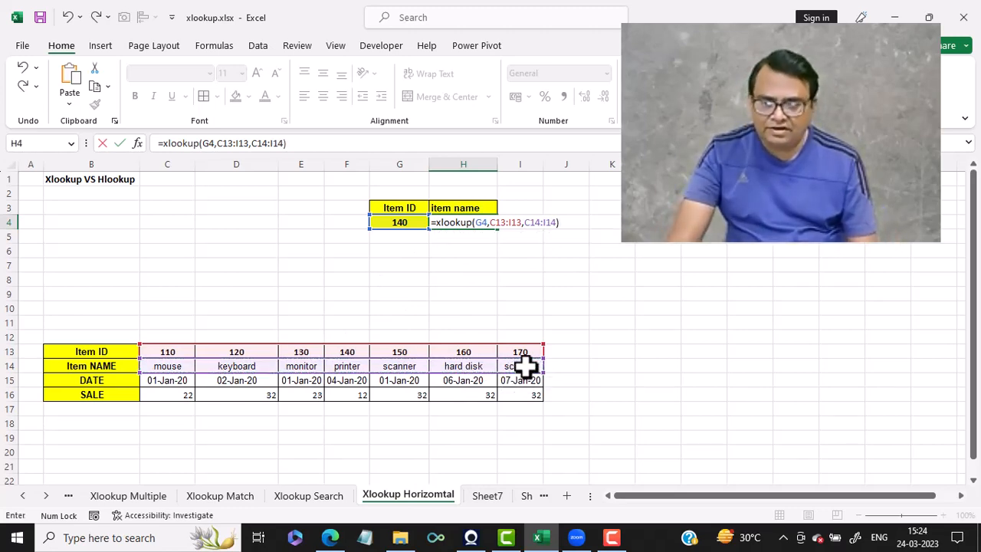
key("Return")
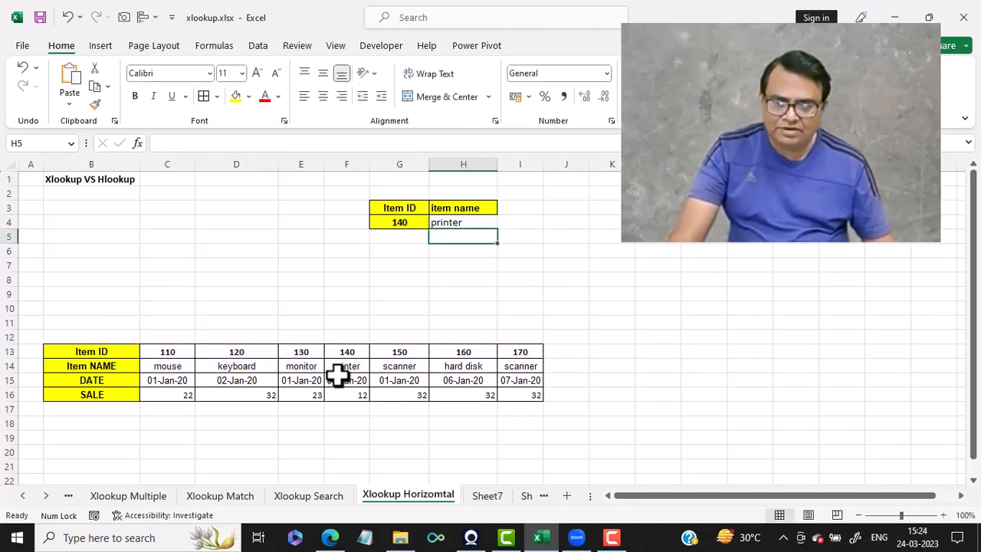
Set the item ID in G4 to 110 to test the horizontal lookup.
left_click(414, 220)
type("110")
key("Return")
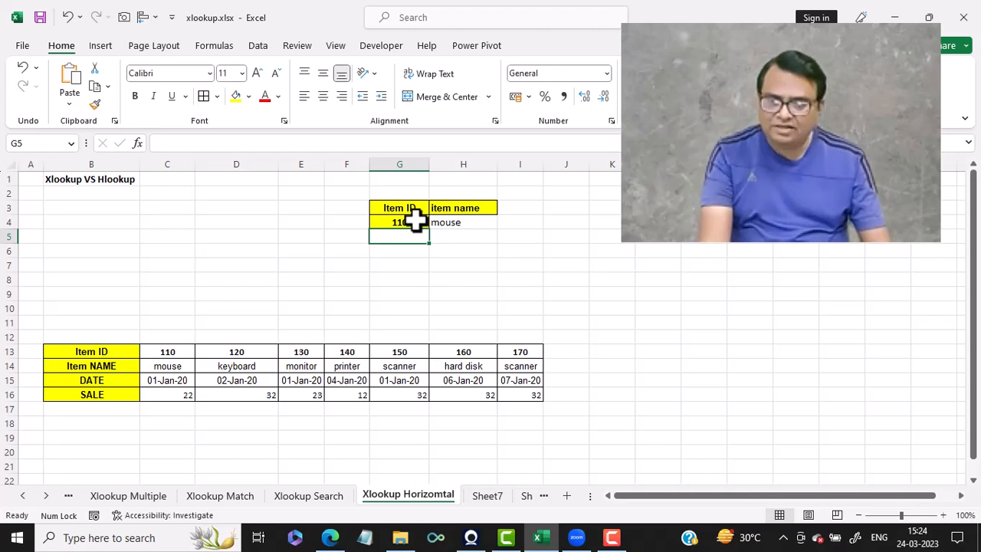
Review the lookup examples sheet by sheet, going back from Xlookup Horizomtal to Xlookup Basic.
key("Num_Lock")
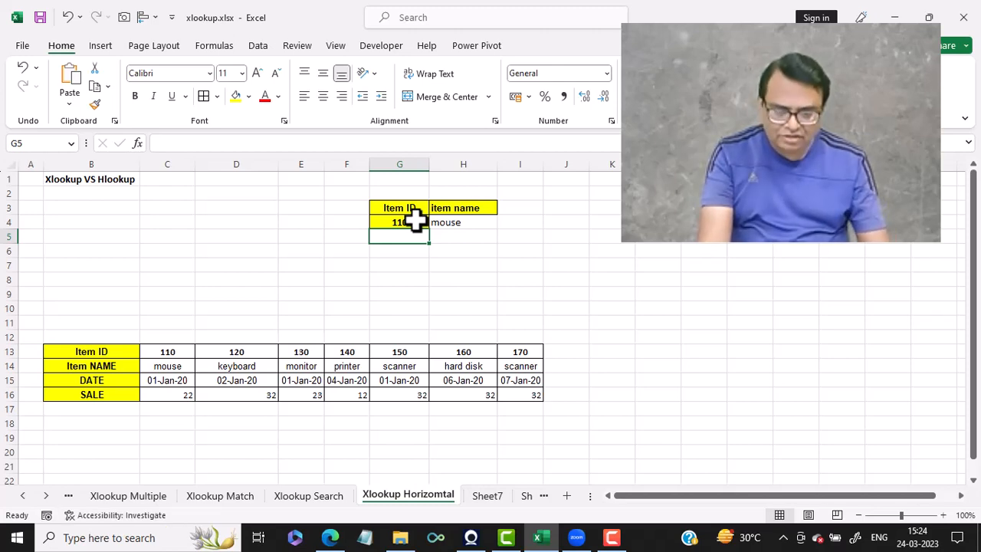
key("ctrl+Page_Up")
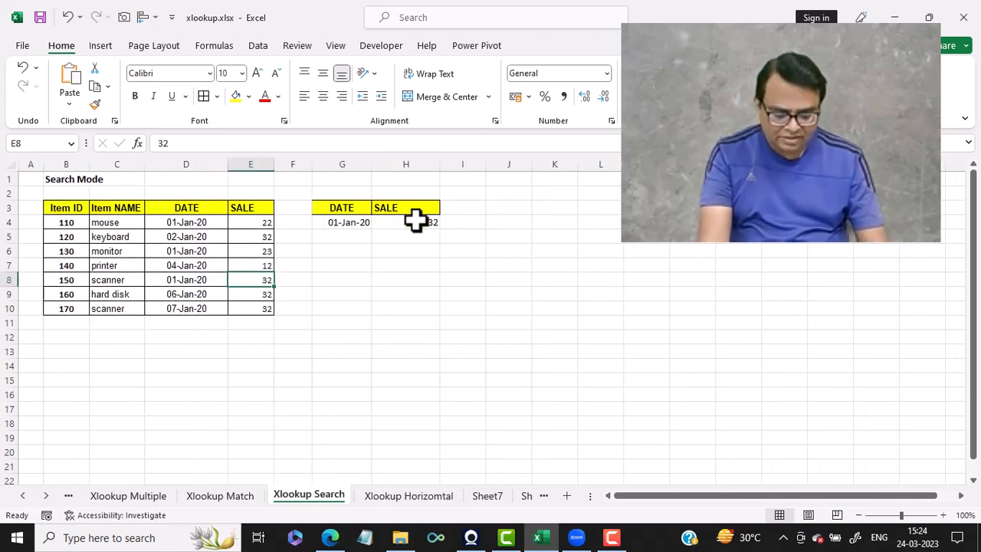
key("ctrl+Page_Down")
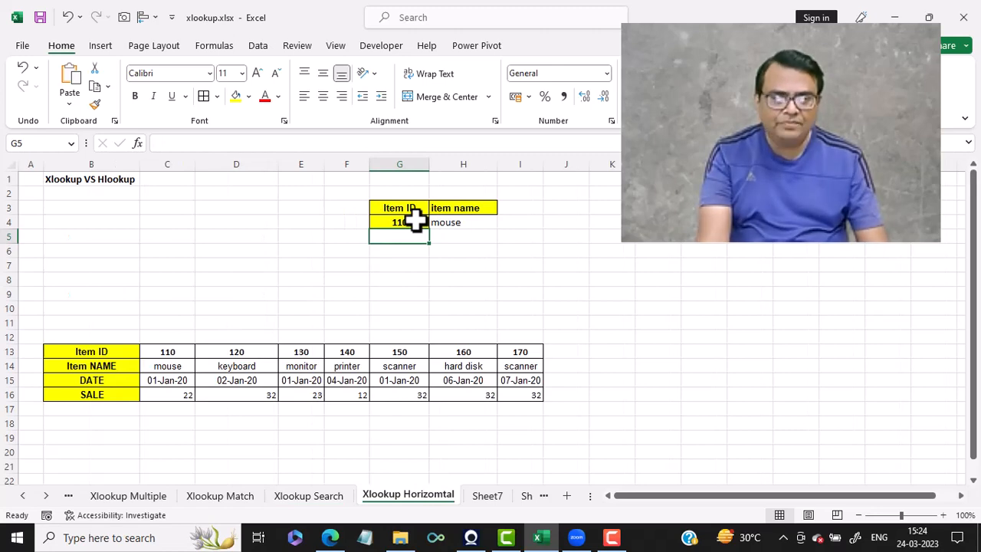
key("ctrl+Page_Up")
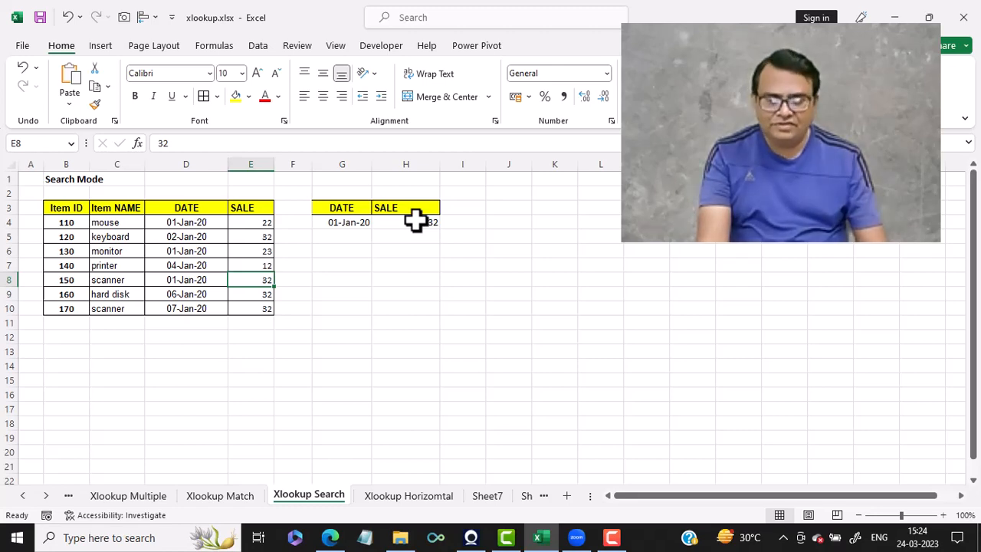
key("ctrl+Page_Up")
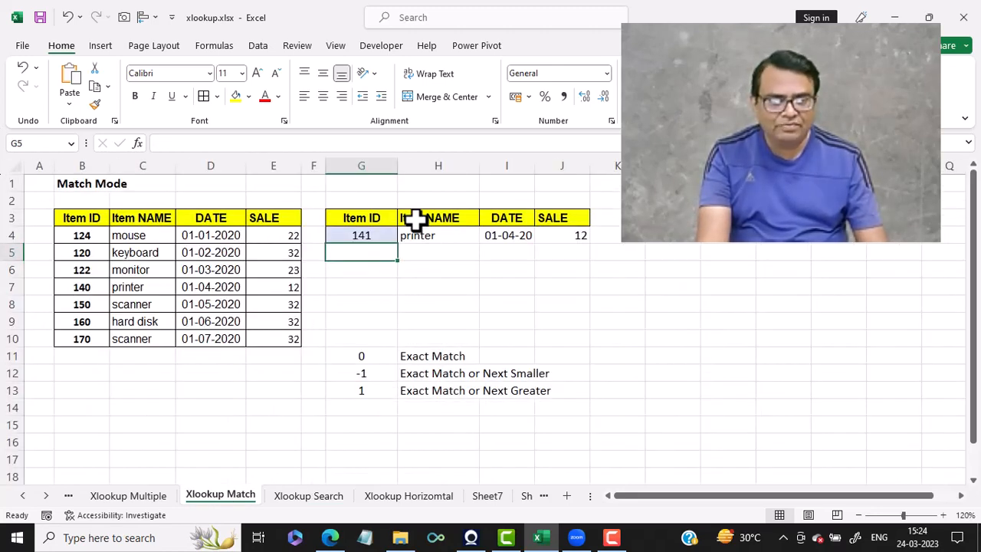
key("ctrl+Page_Up")
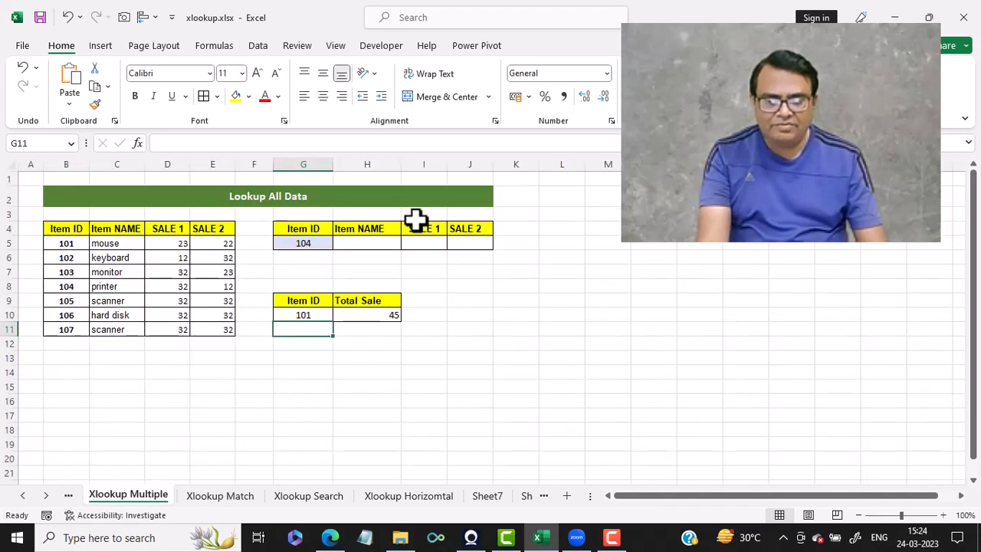
key("ctrl+Page_Up")
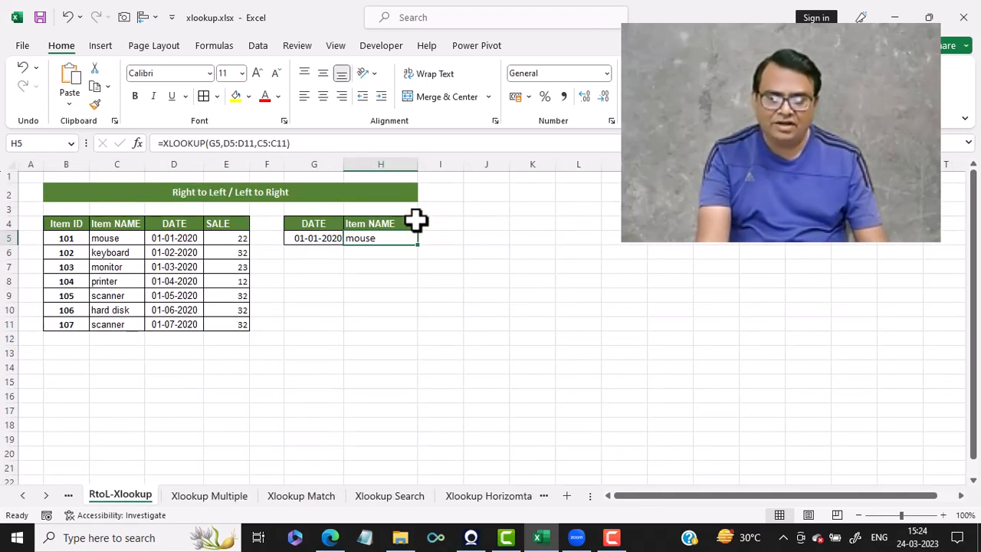
key("ctrl+Page_Up")
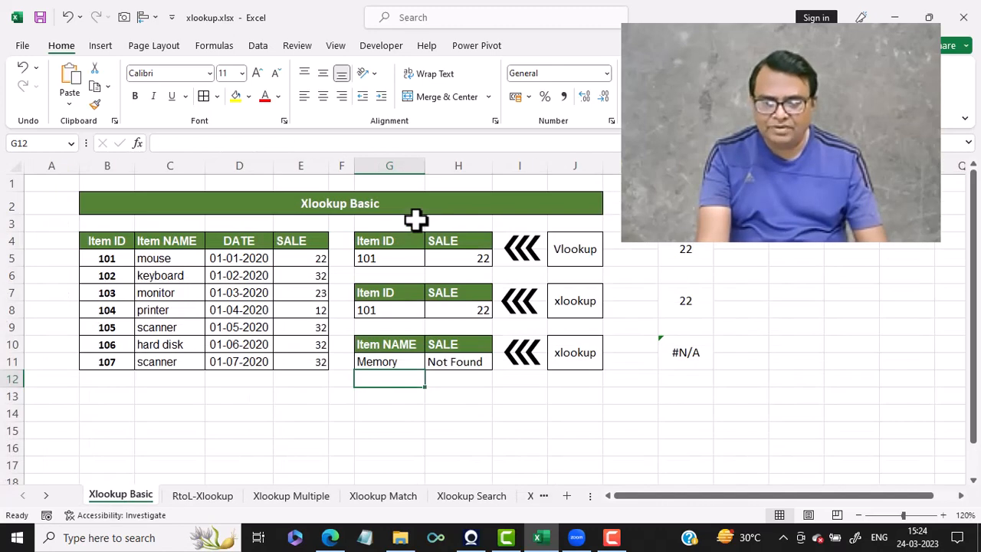